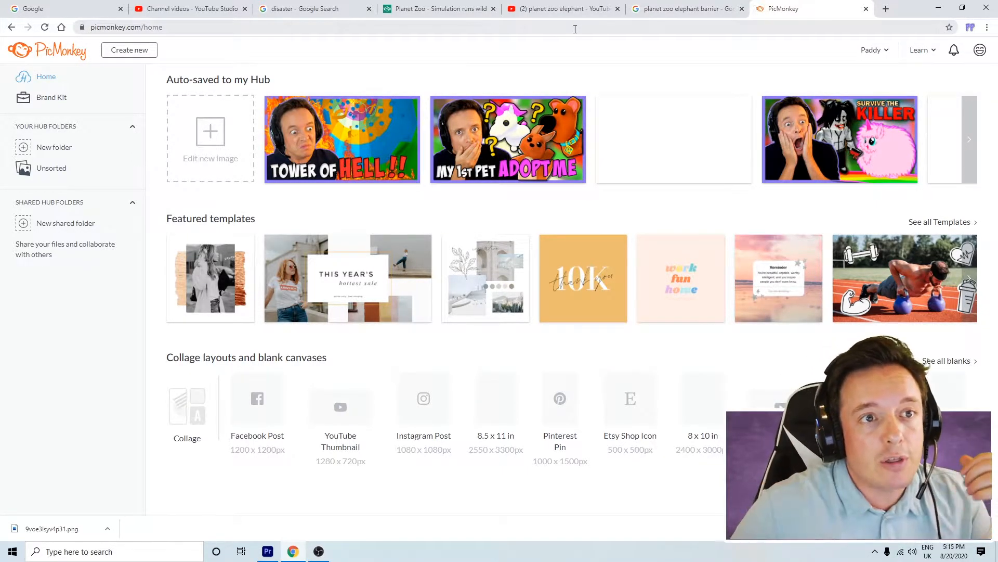
Step: Switch to YouTube Studio and review the title of the Planet Zoo draft upload
{"action": "left_click", "coordinate": [559, 7]}
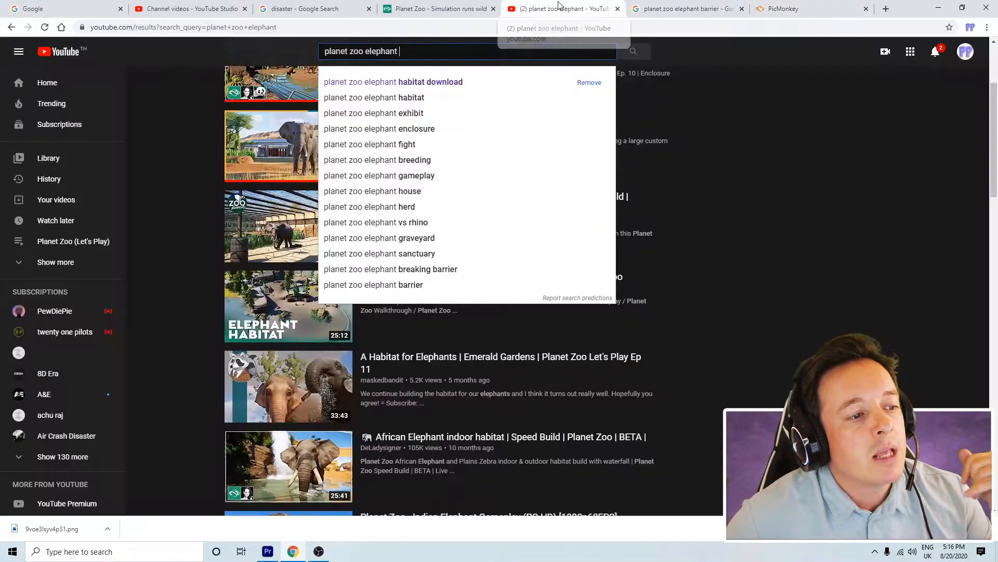
{"action": "left_click", "coordinate": [210, 7]}
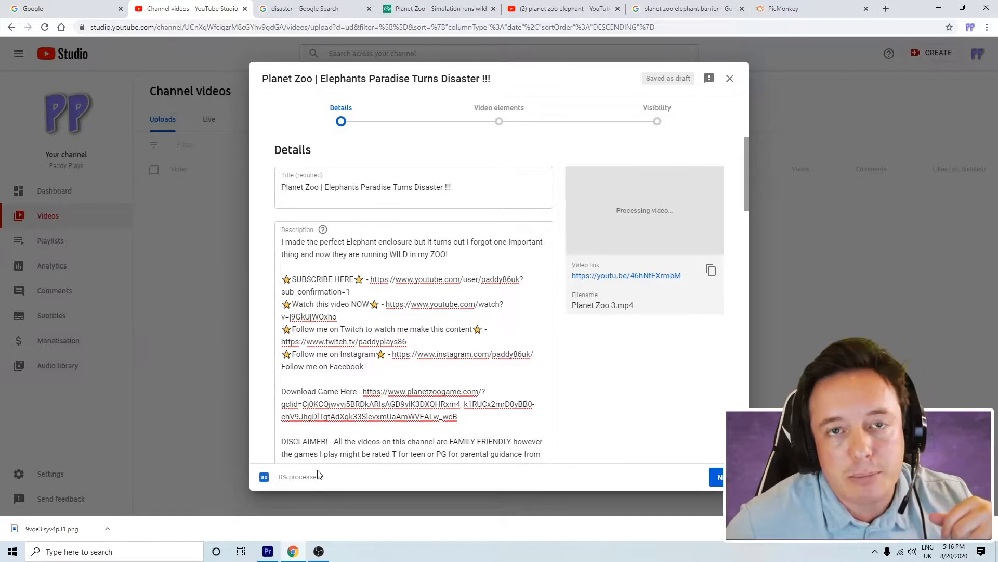
{"action": "left_click", "coordinate": [318, 191]}
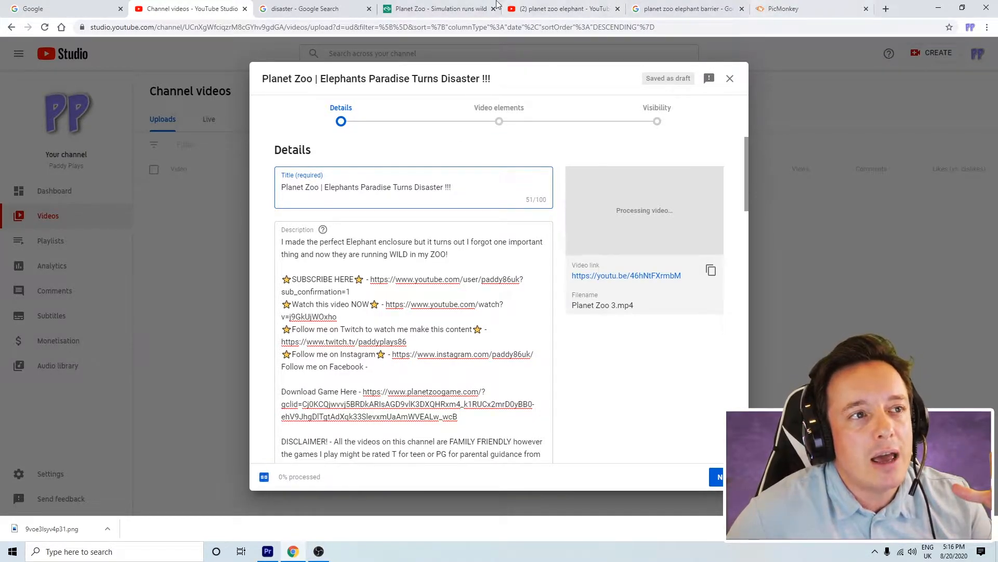
Step: Switch to PicMonkey and start a blank YouTube Thumbnail canvas of 1280 x 720 px
{"action": "left_click", "coordinate": [790, 6]}
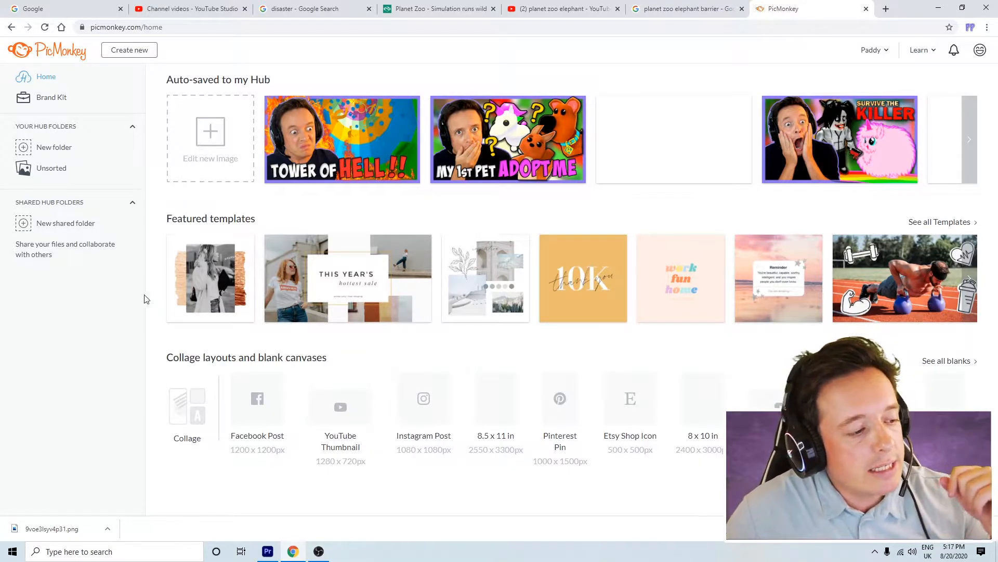
{"action": "left_click", "coordinate": [358, 407]}
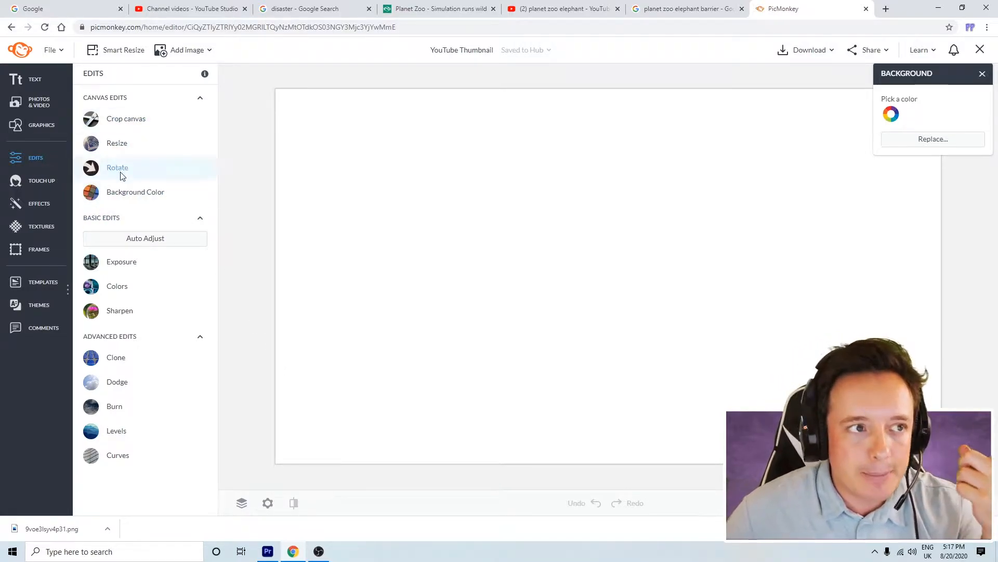
Step: Create a smart-resized copy of the canvas in the YouTube Thumbnail size and open the new image for editing
{"action": "left_click", "coordinate": [111, 50]}
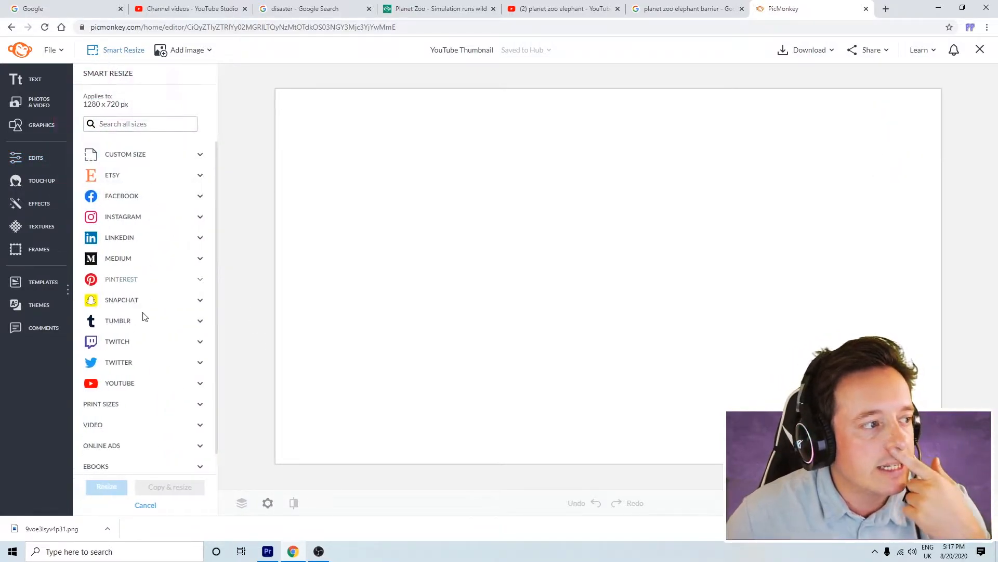
{"action": "left_click", "coordinate": [130, 383]}
{"action": "scroll", "coordinate": [146, 427], "scroll_direction": "down", "scroll_amount": 2}
{"action": "left_click", "coordinate": [148, 375]}
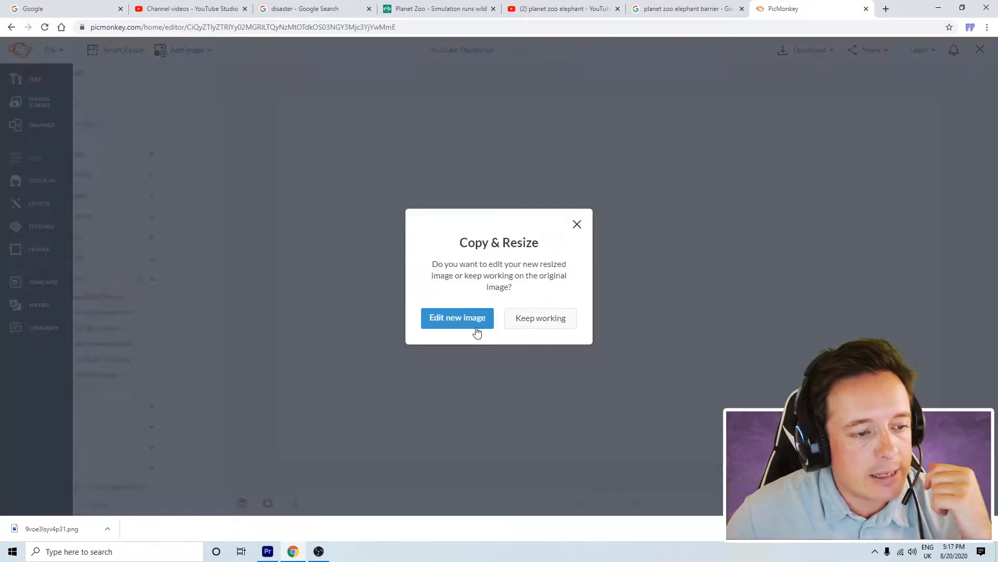
{"action": "left_click", "coordinate": [471, 331]}
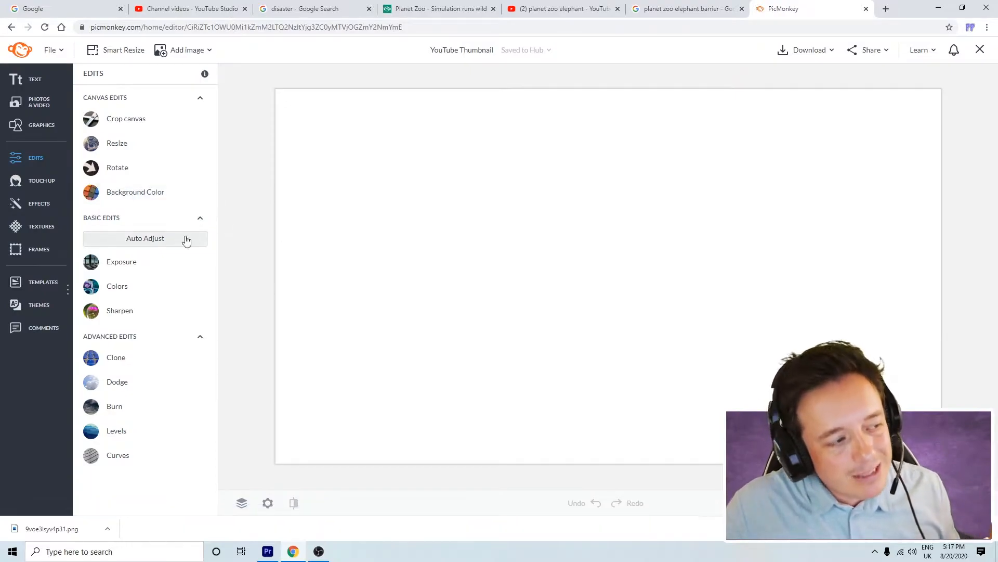
Step: Apply a Museum Matte frame to the background with a purple outer border, maintaining the document size
{"action": "left_click", "coordinate": [48, 251]}
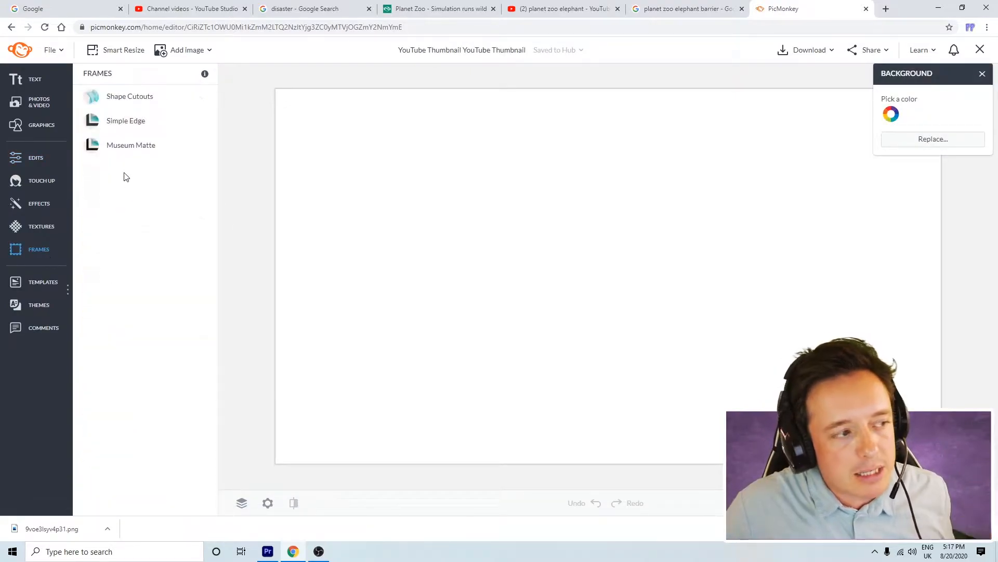
{"action": "left_click", "coordinate": [130, 145]}
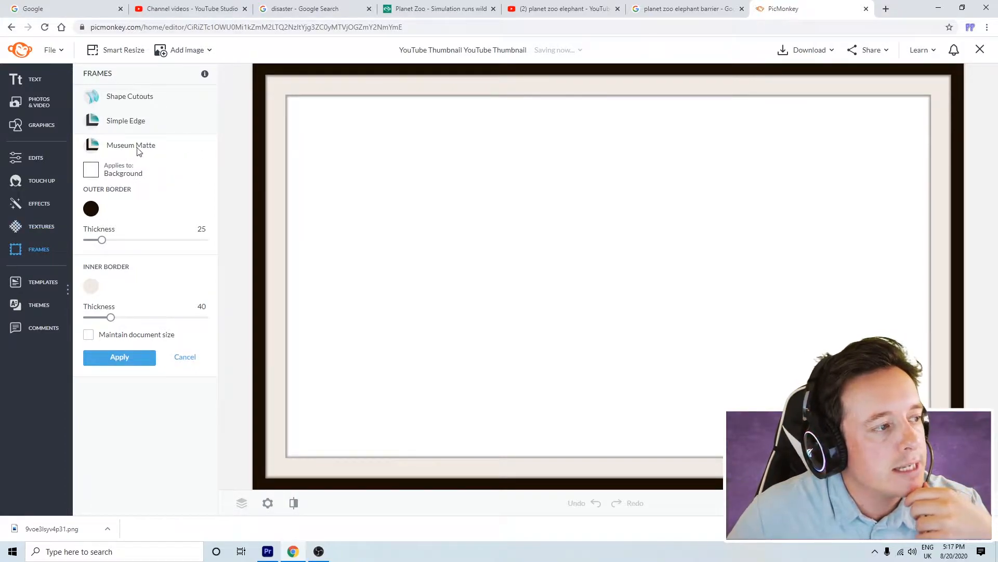
{"action": "left_click", "coordinate": [91, 208]}
{"action": "left_click", "coordinate": [176, 437]}
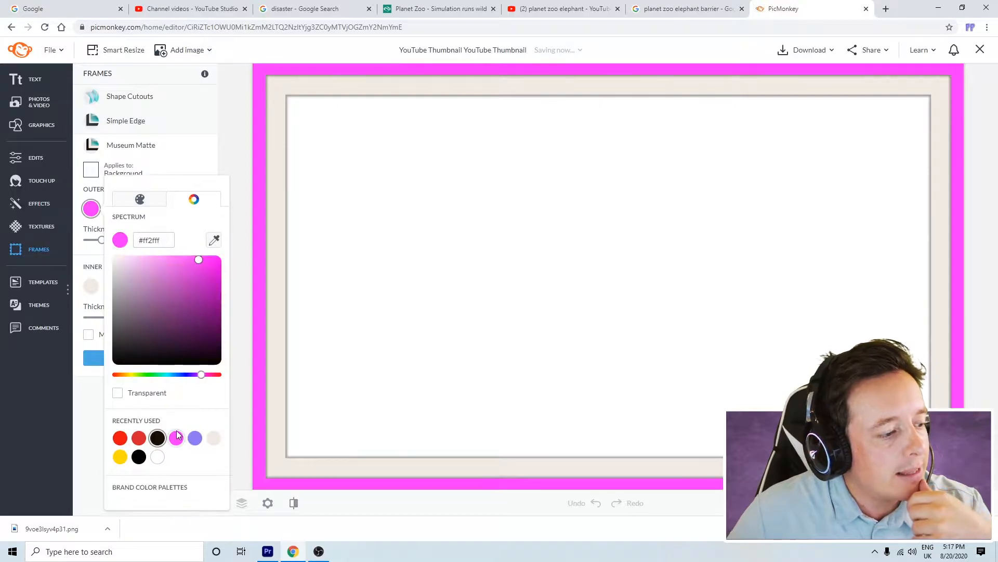
{"action": "left_click", "coordinate": [195, 438]}
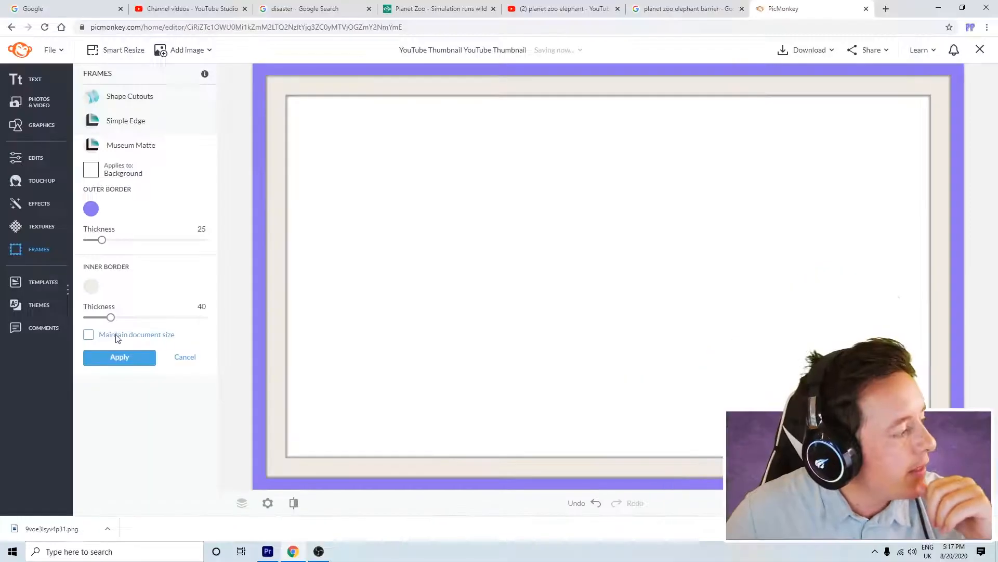
{"action": "left_click", "coordinate": [89, 336]}
{"action": "left_click", "coordinate": [121, 360]}
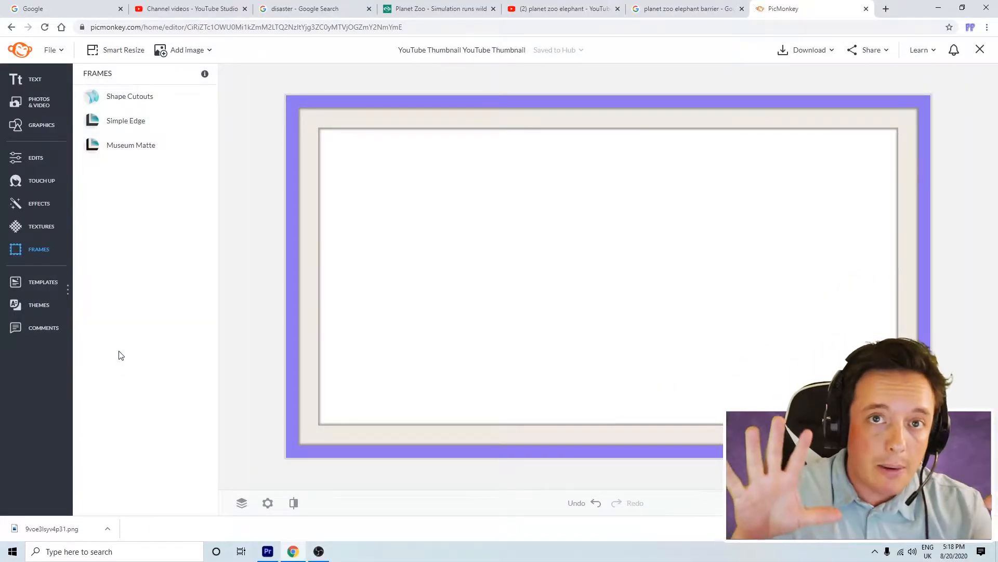
Step: Switch to YouTube and open the own channel's uploaded videos to look over their thumbnails
{"action": "left_click", "coordinate": [560, 8]}
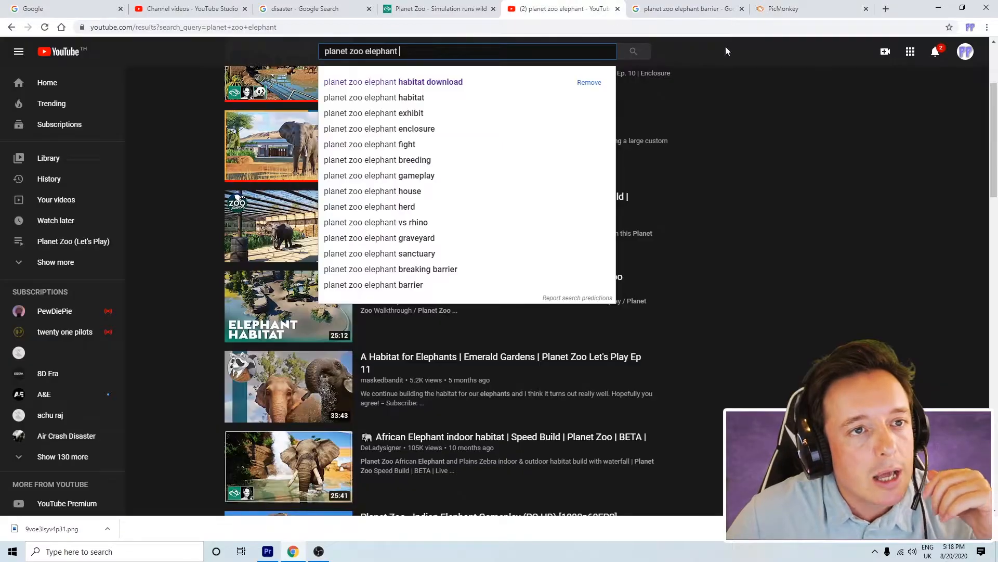
{"action": "left_click", "coordinate": [965, 51]}
{"action": "left_click", "coordinate": [880, 134]}
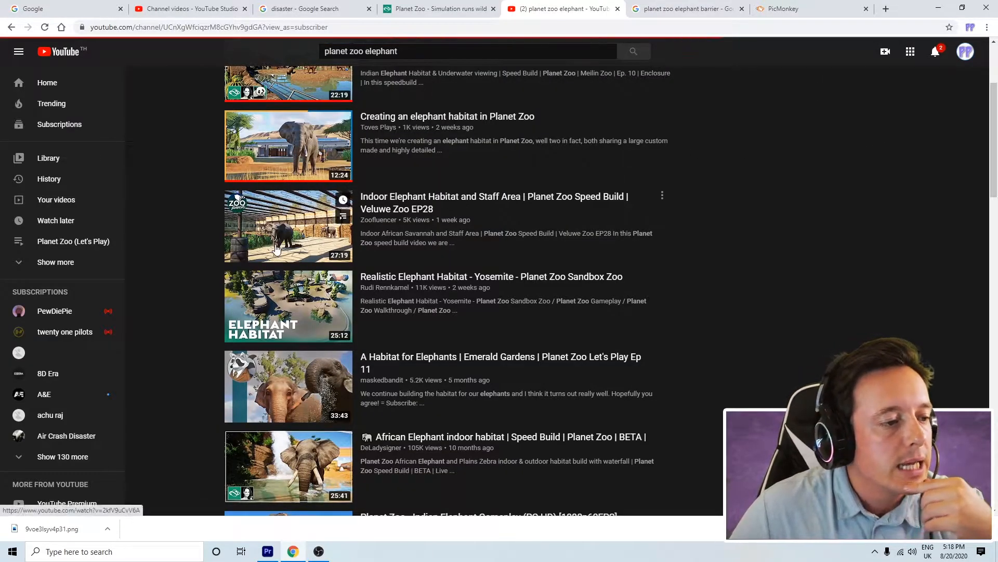
{"action": "scroll", "coordinate": [416, 281], "scroll_direction": "down", "scroll_amount": 4}
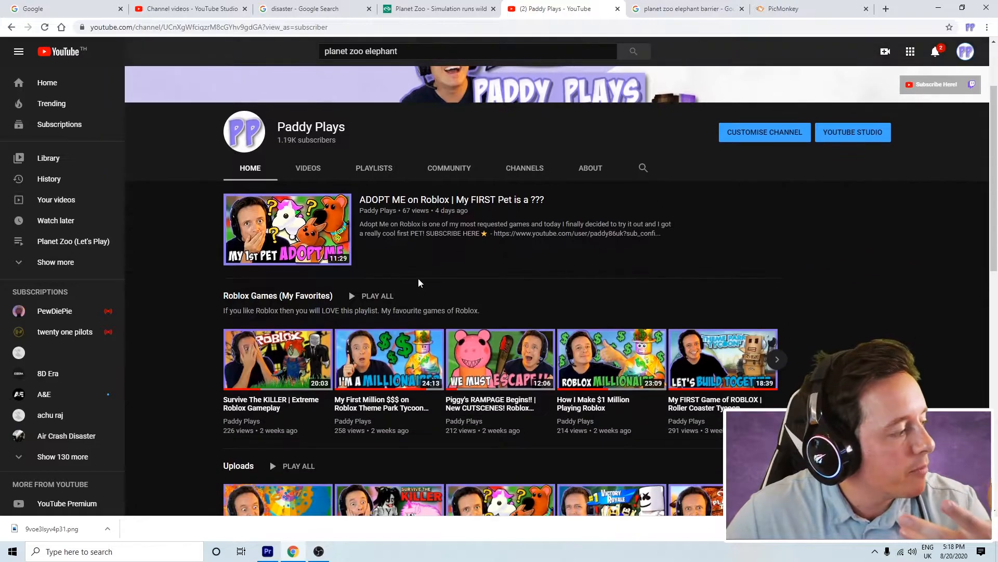
{"action": "scroll", "coordinate": [307, 167], "scroll_direction": "up", "scroll_amount": 2}
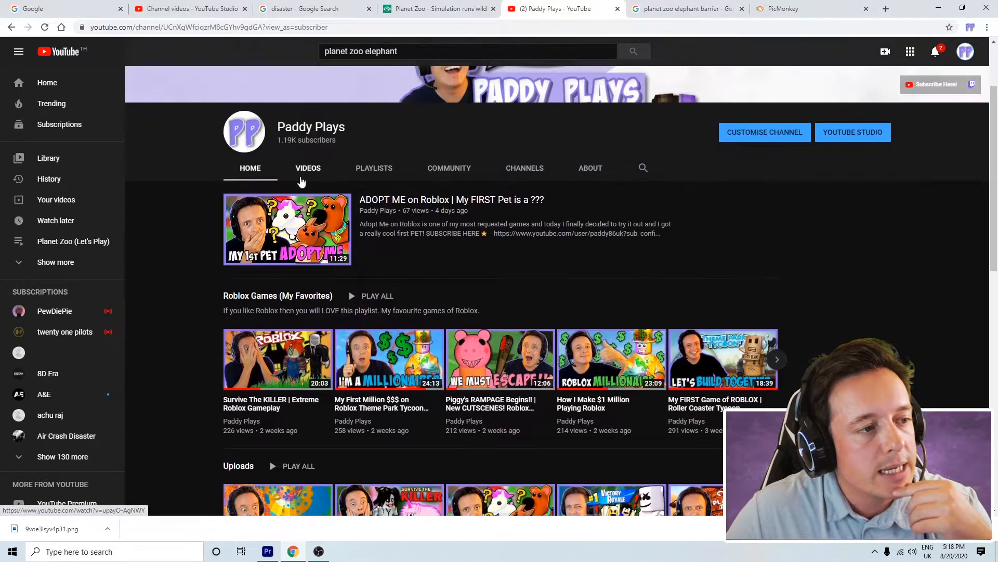
{"action": "left_click", "coordinate": [300, 176]}
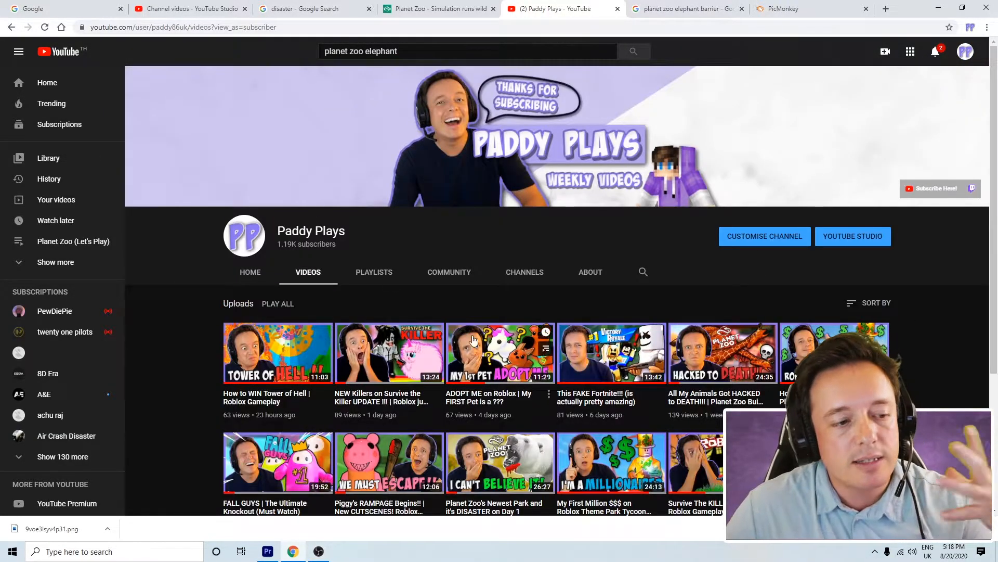
{"action": "scroll", "coordinate": [479, 349], "scroll_direction": "down", "scroll_amount": 1}
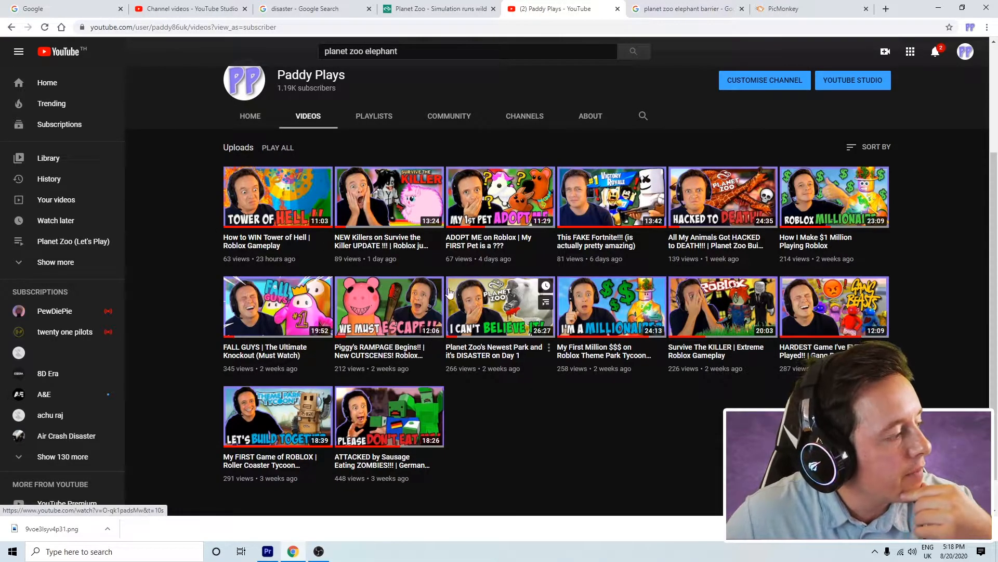
Step: Enlarge the channel's videos page to 200% and examine the borders and layout of the existing thumbnails
{"action": "left_click", "coordinate": [787, 8]}
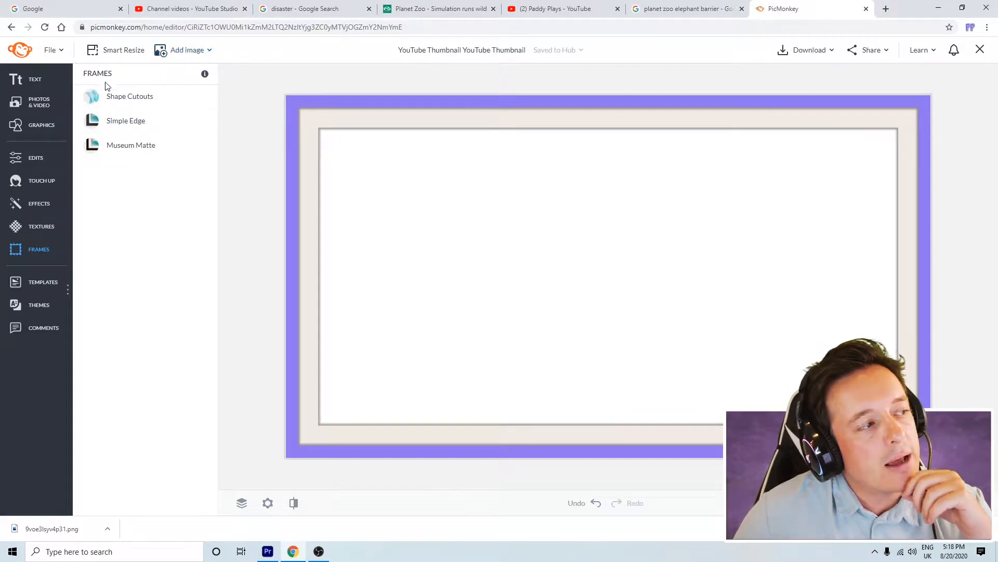
{"action": "left_click", "coordinate": [571, 6]}
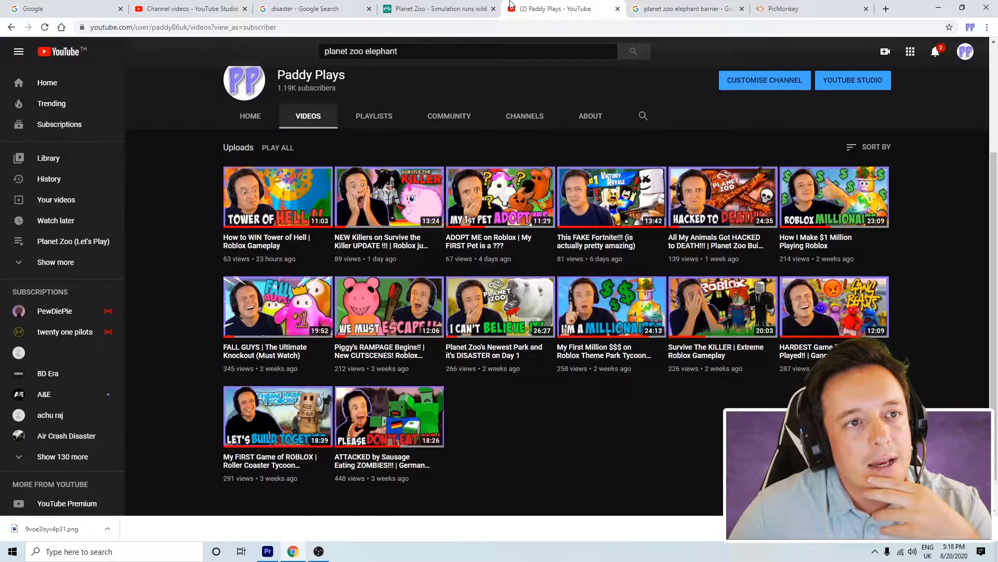
{"action": "left_click", "coordinate": [987, 27]}
{"action": "left_click", "coordinate": [958, 123]}
{"action": "left_click", "coordinate": [958, 124]}
{"action": "left_click", "coordinate": [959, 124]}
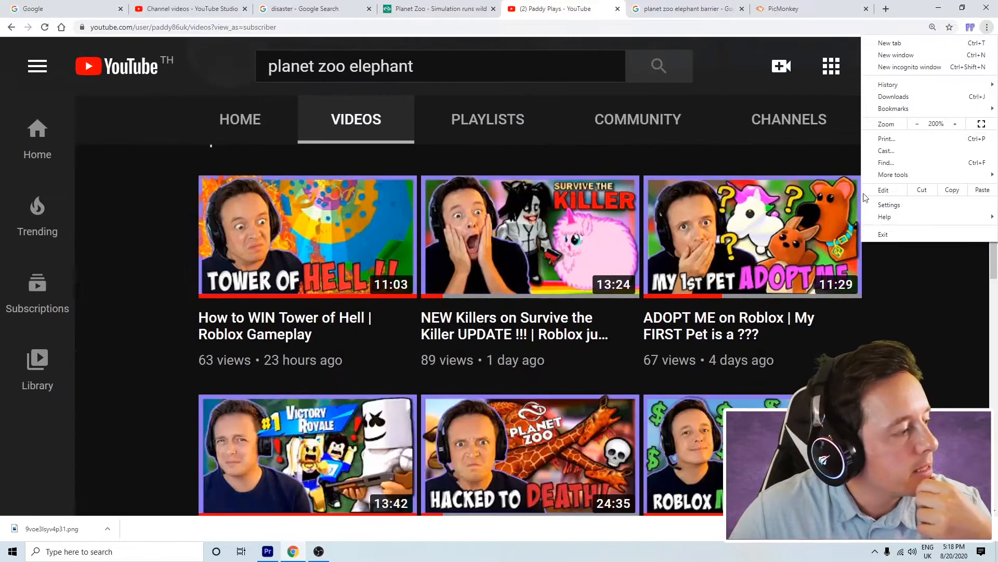
{"action": "left_click", "coordinate": [995, 244]}
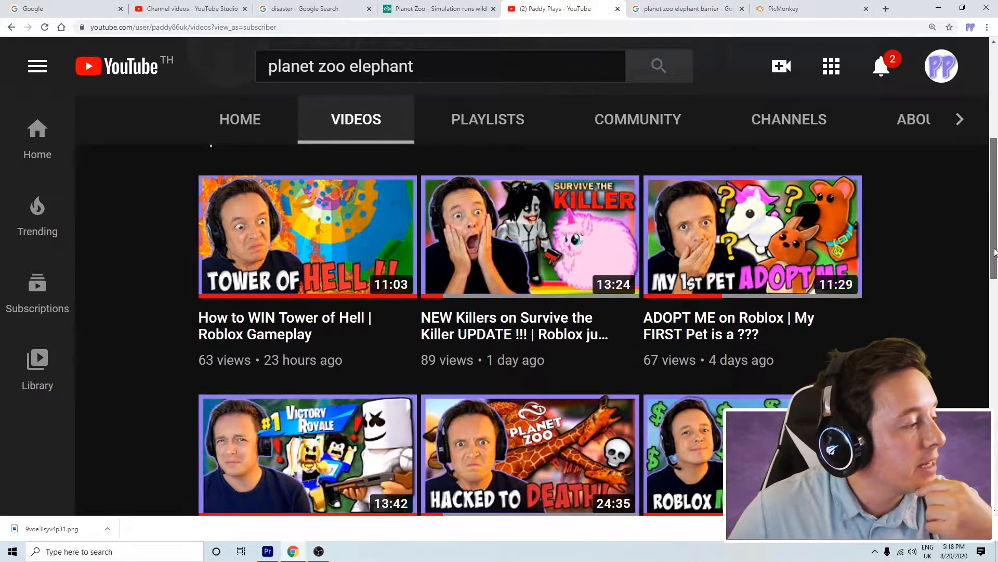
{"action": "left_click_drag", "start_coordinate": [995, 252], "coordinate": [995, 265]}
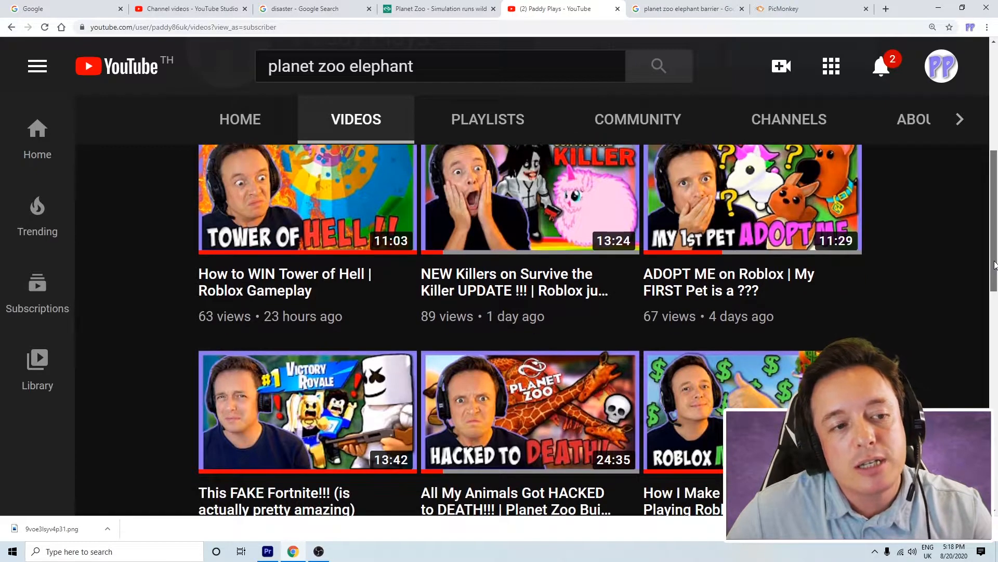
{"action": "left_click_drag", "start_coordinate": [995, 265], "coordinate": [971, 383]}
{"action": "scroll", "coordinate": [969, 388], "scroll_direction": "down", "scroll_amount": 1}
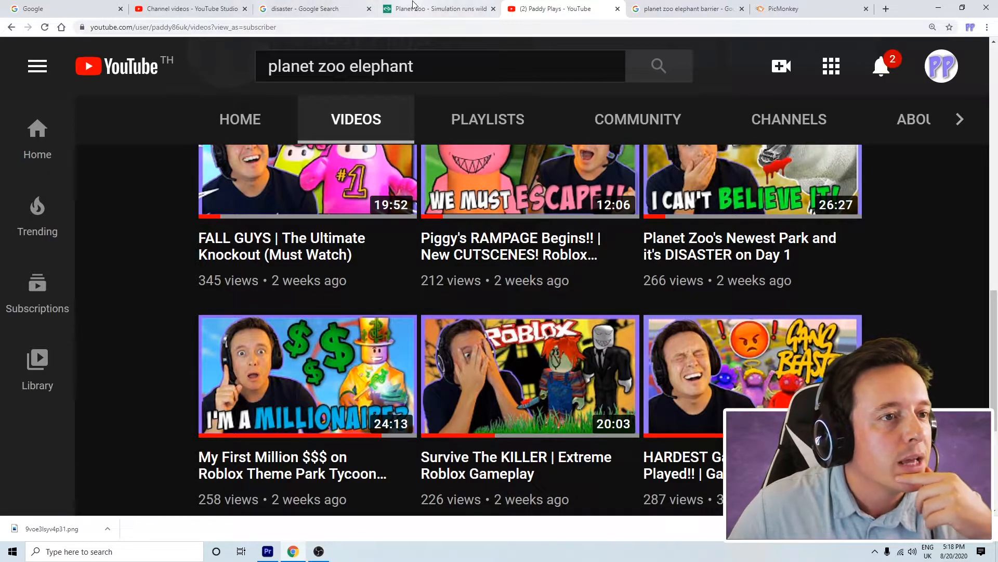
Step: In PicMonkey, add the computer photo "Screen Shot 2563-07-23 at 18.21.06" from the Thumbnails folder inside Final Thumbnails on the desktop
{"action": "left_click", "coordinate": [785, 6]}
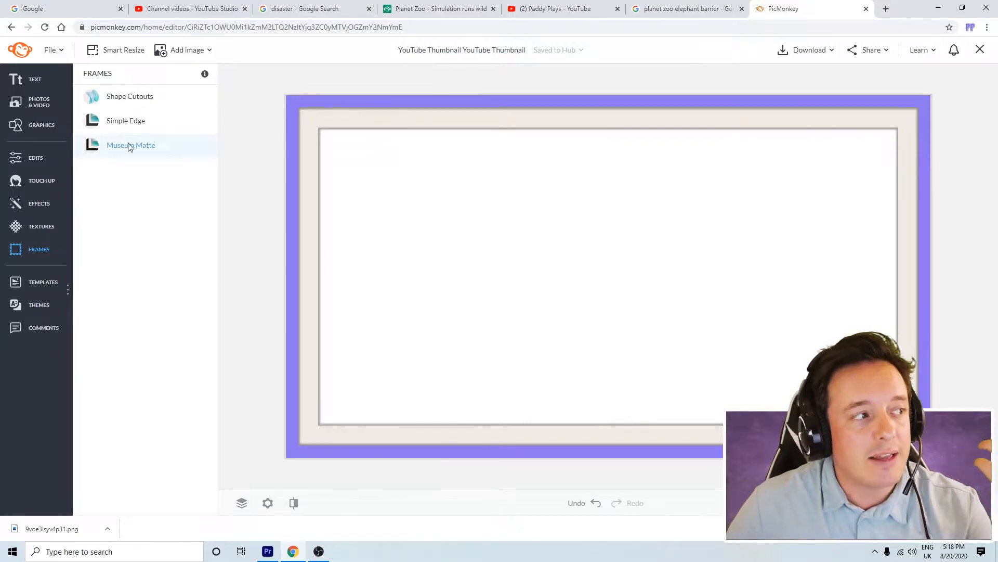
{"action": "left_click", "coordinate": [42, 101]}
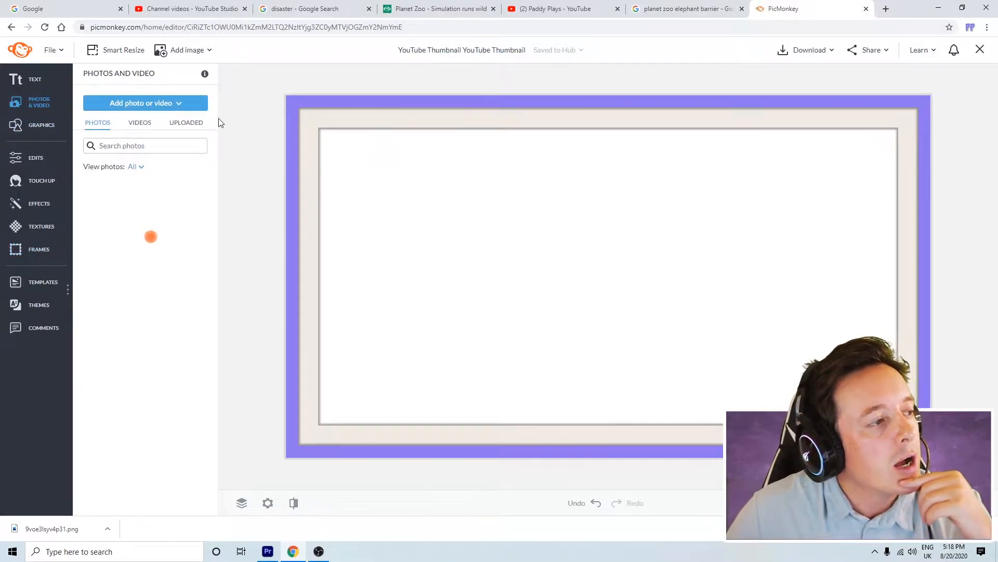
{"action": "left_click", "coordinate": [175, 106]}
{"action": "left_click", "coordinate": [154, 146]}
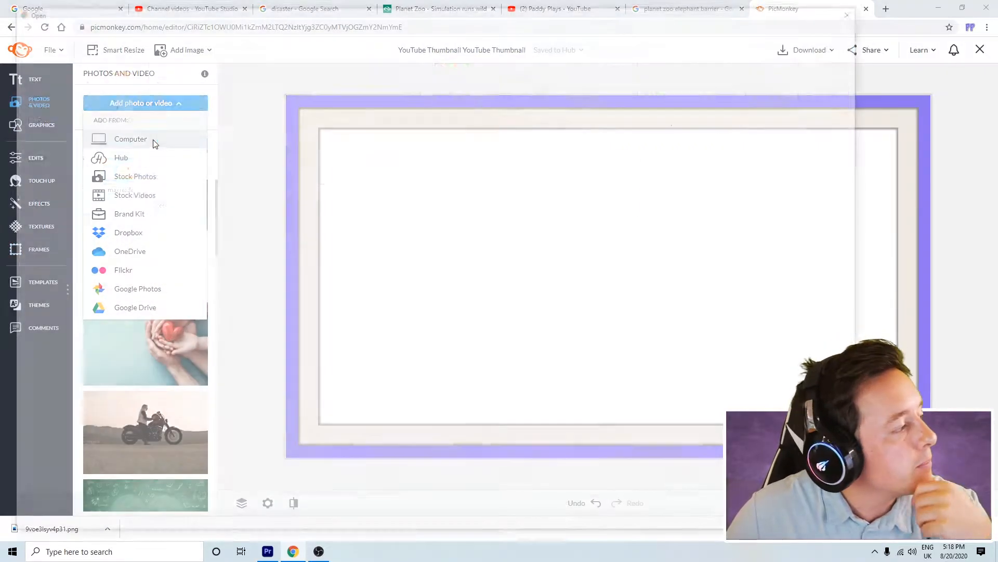
{"action": "left_click", "coordinate": [130, 27]}
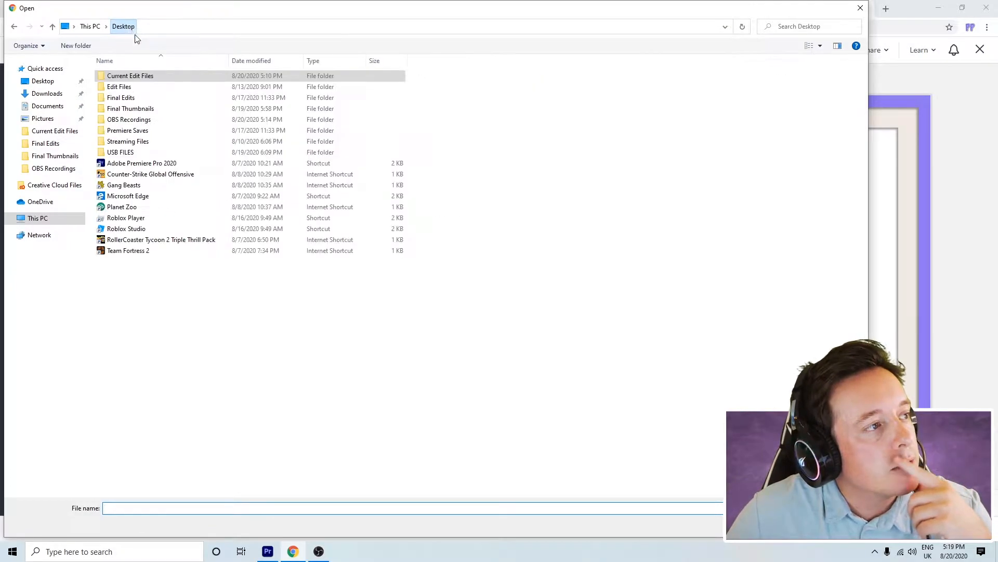
{"action": "double_click", "coordinate": [147, 110]}
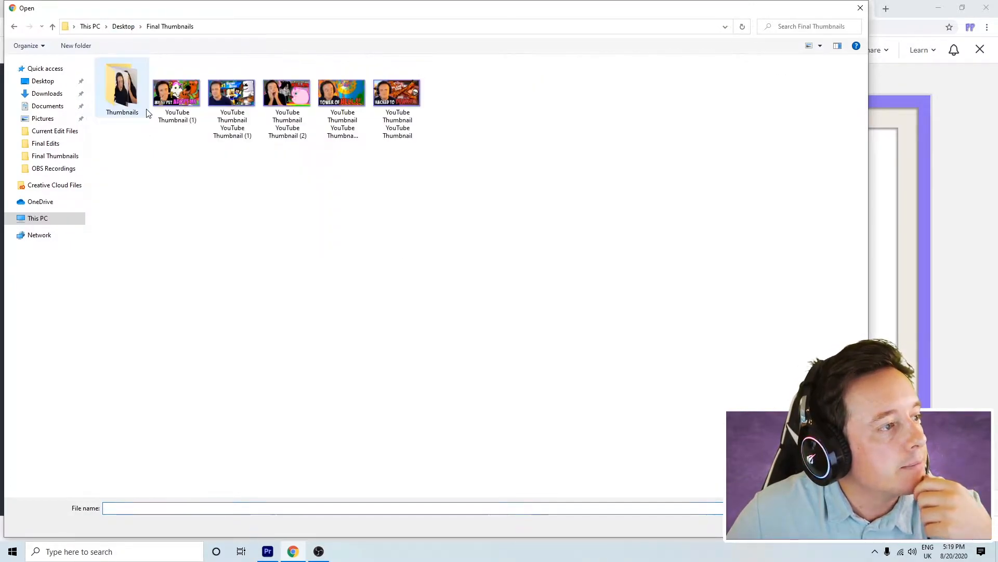
{"action": "double_click", "coordinate": [123, 90]}
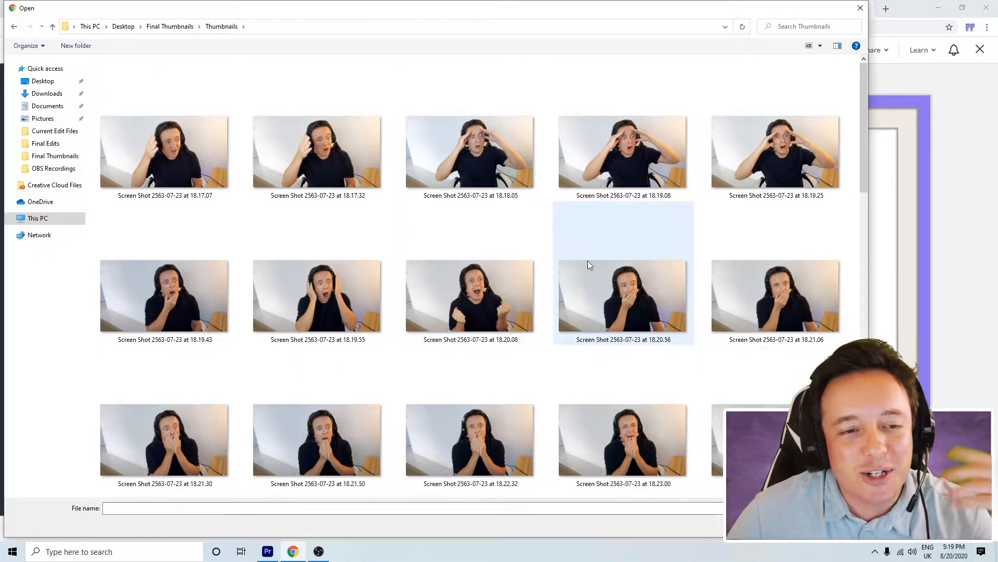
{"action": "left_click_drag", "start_coordinate": [861, 137], "coordinate": [858, 161]}
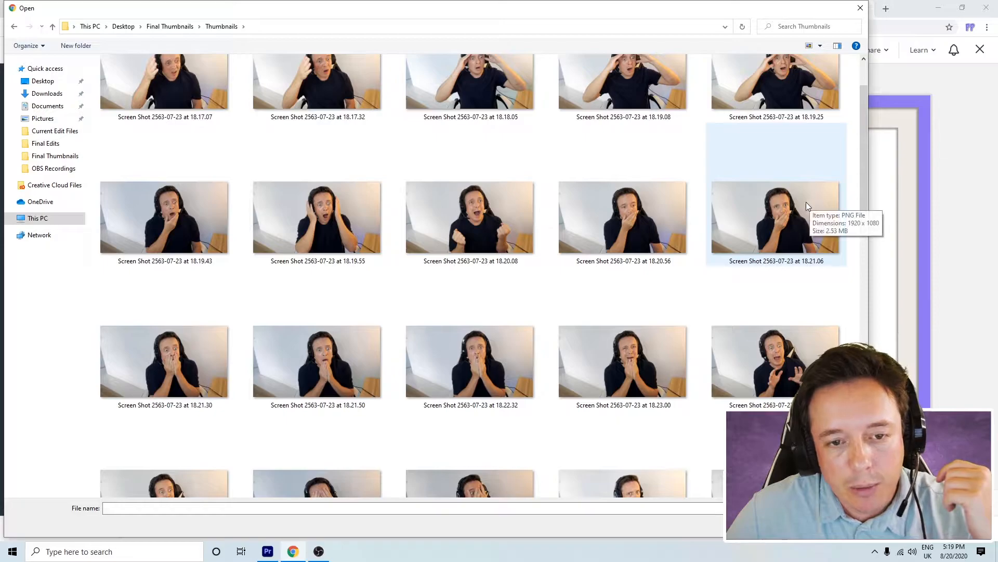
{"action": "double_click", "coordinate": [783, 223]}
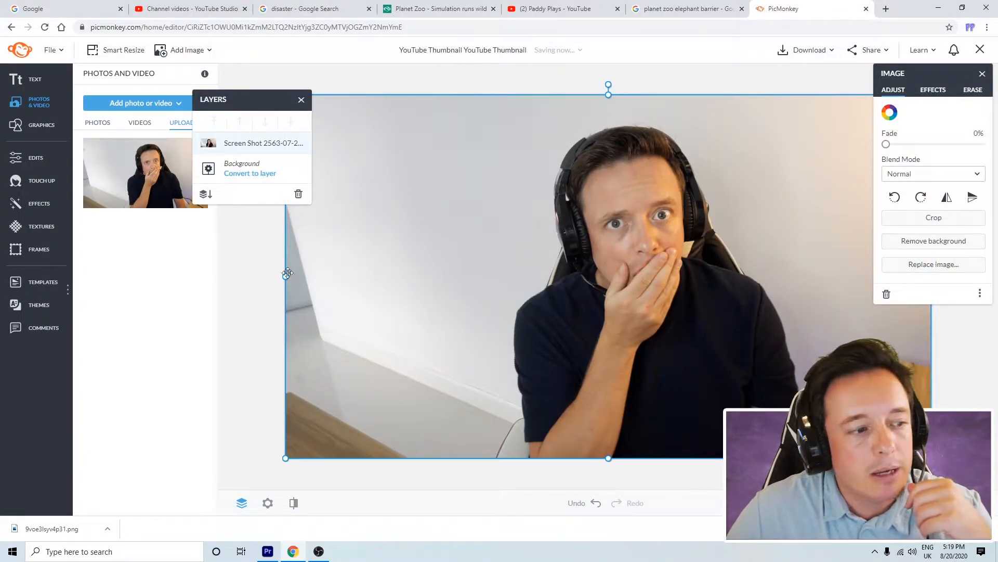
Step: Crop the reaction photo on its left, right and upper edges, closely framing the head and torso
{"action": "left_click", "coordinate": [957, 219]}
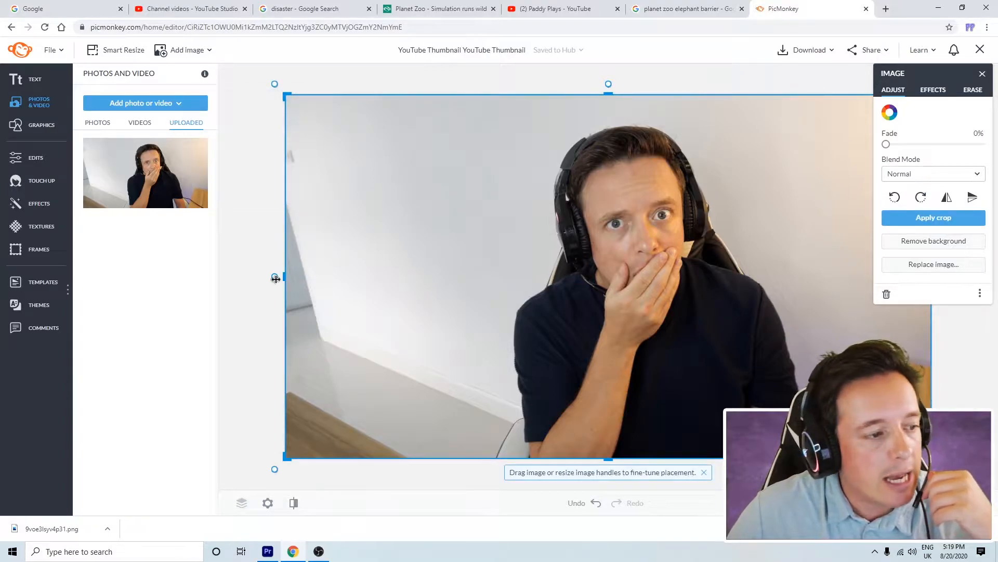
{"action": "left_click_drag", "start_coordinate": [284, 277], "coordinate": [509, 278]}
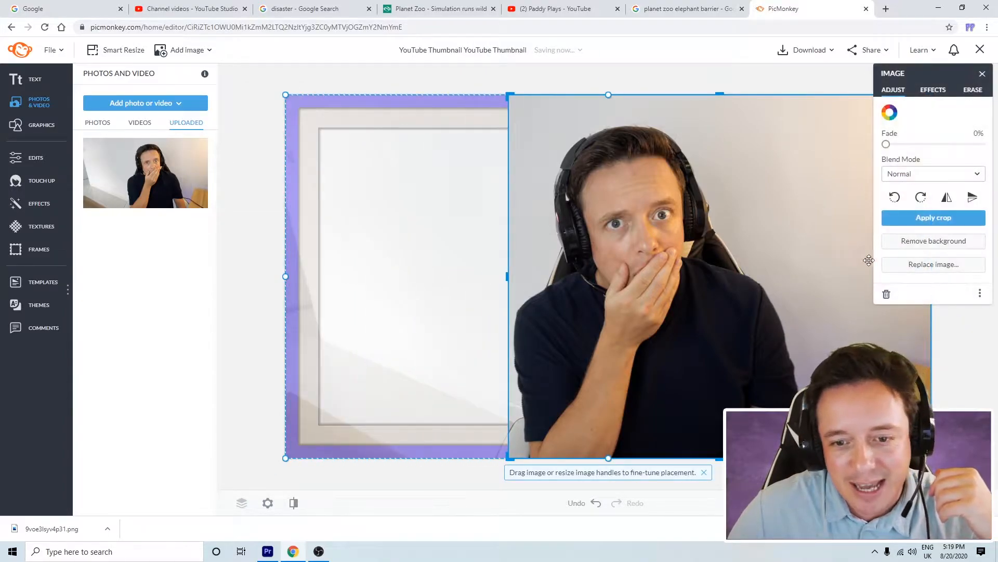
{"action": "left_click_drag", "start_coordinate": [942, 74], "coordinate": [345, 91]}
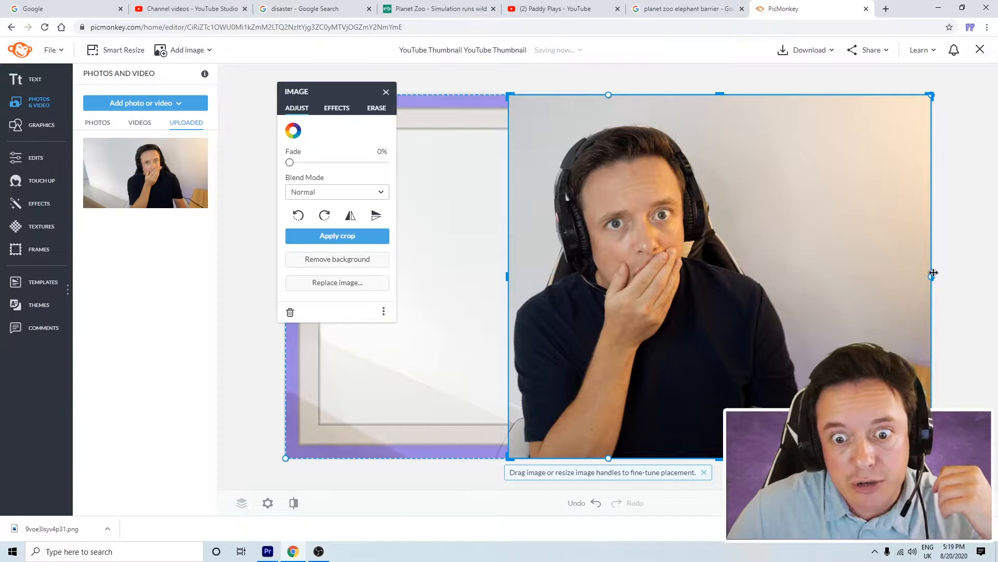
{"action": "left_click_drag", "start_coordinate": [931, 274], "coordinate": [822, 276]}
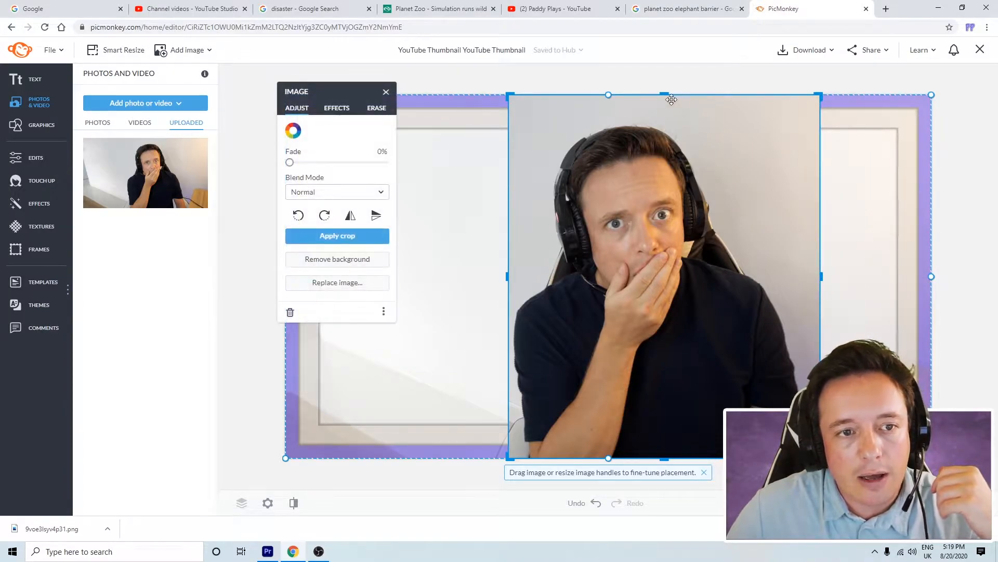
{"action": "left_click_drag", "start_coordinate": [665, 92], "coordinate": [665, 115]}
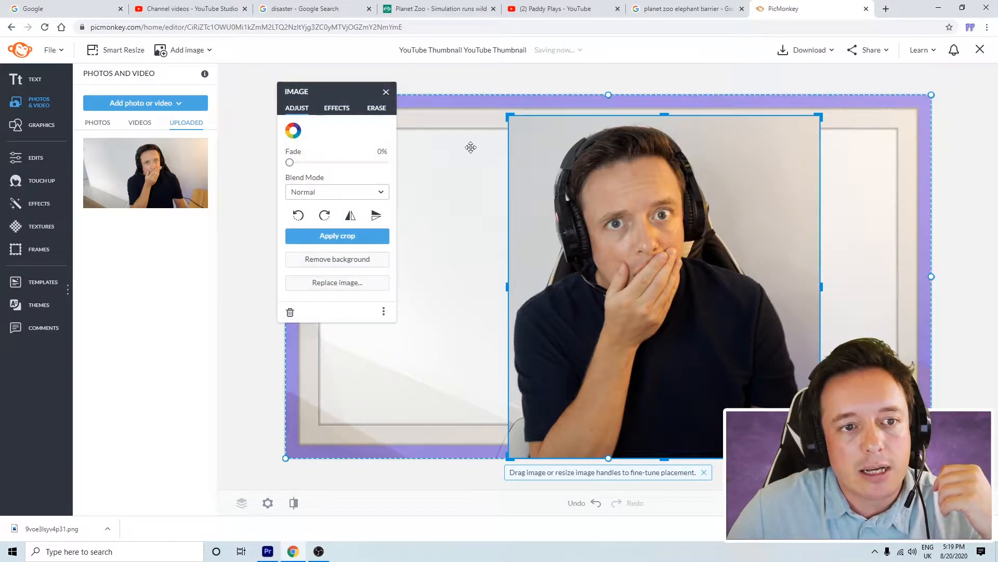
{"action": "left_click", "coordinate": [359, 236]}
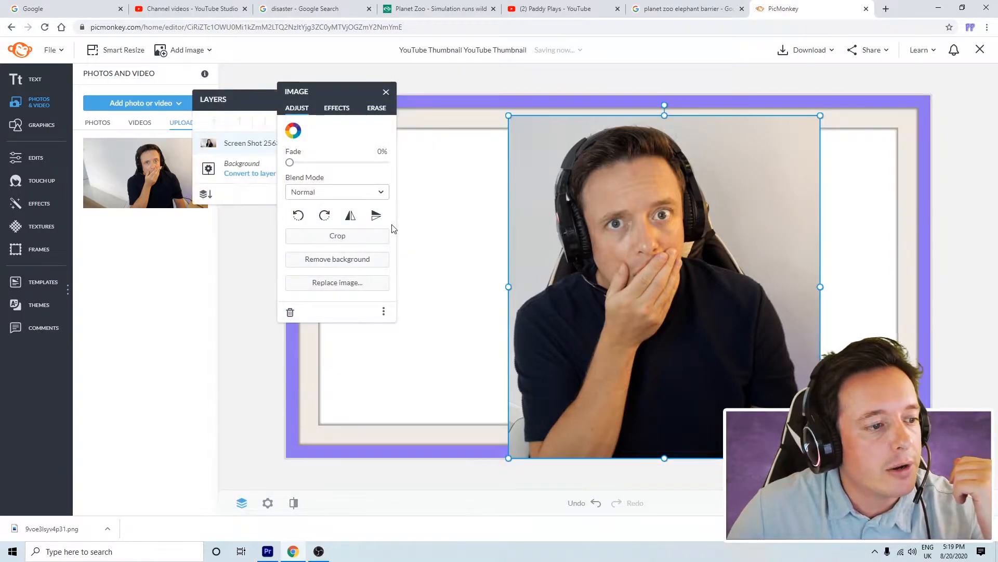
Step: Move the cropped photo slightly left and up, placing it near the middle of the frame
{"action": "left_click", "coordinate": [387, 92]}
{"action": "left_click_drag", "start_coordinate": [644, 214], "coordinate": [484, 210]}
{"action": "left_click_drag", "start_coordinate": [529, 188], "coordinate": [657, 176]}
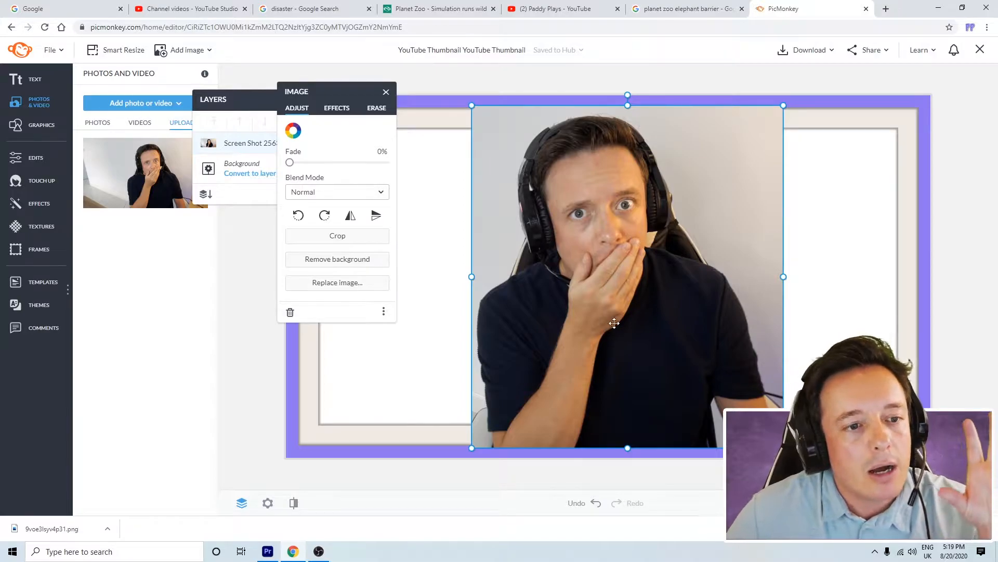
{"action": "left_click_drag", "start_coordinate": [622, 319], "coordinate": [628, 319]}
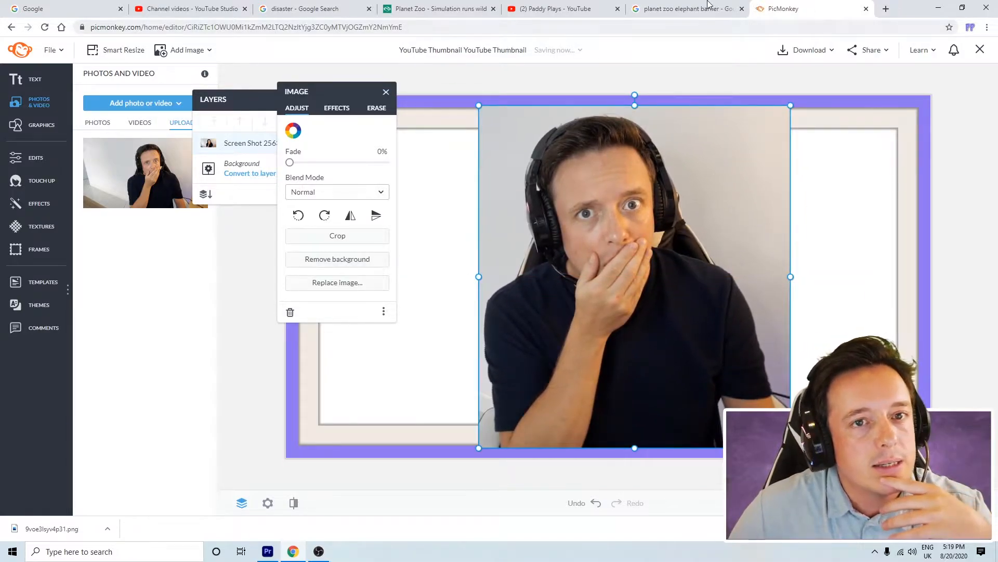
Step: Look at the channel's existing thumbnails on YouTube, then return to PicMonkey and remove the photo's background
{"action": "left_click", "coordinate": [572, 9]}
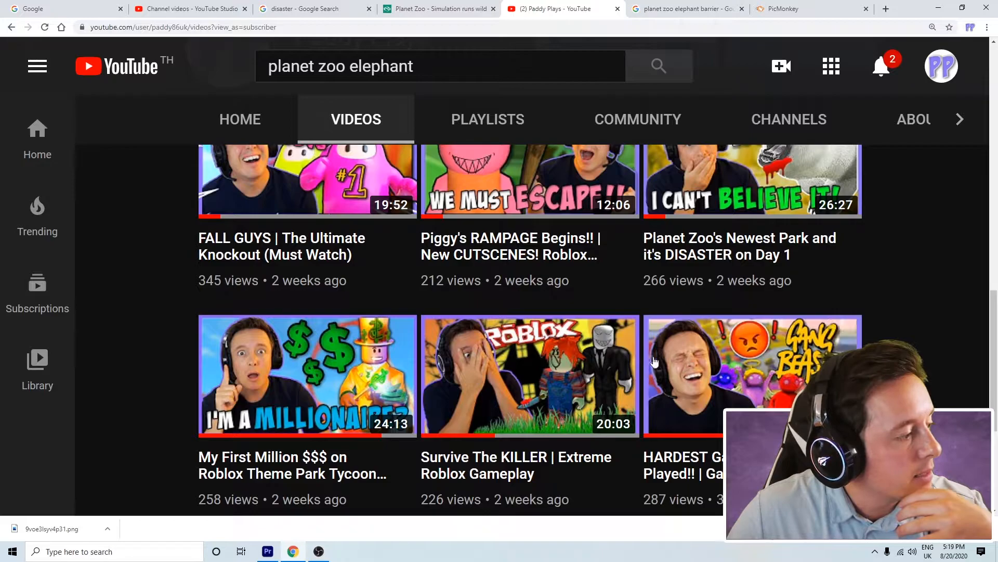
{"action": "left_click", "coordinate": [780, 8]}
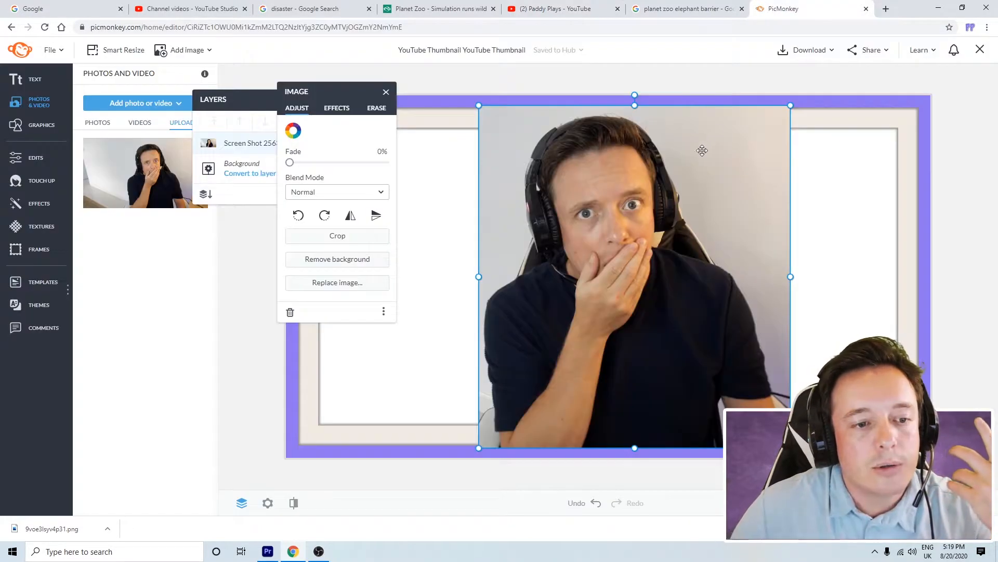
{"action": "left_click", "coordinate": [355, 261]}
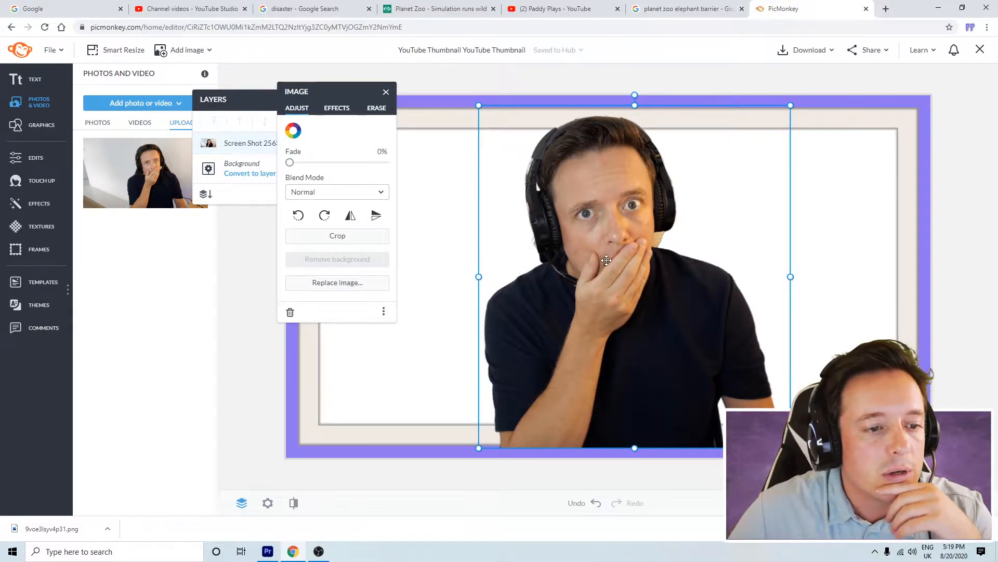
Step: Erase the leftover background between the right headphone and shoulder and along their outer edges, using eraser size 9
{"action": "scroll", "coordinate": [610, 265], "scroll_direction": "up", "scroll_amount": 3}
{"action": "scroll", "coordinate": [614, 244], "scroll_direction": "up", "scroll_amount": 4}
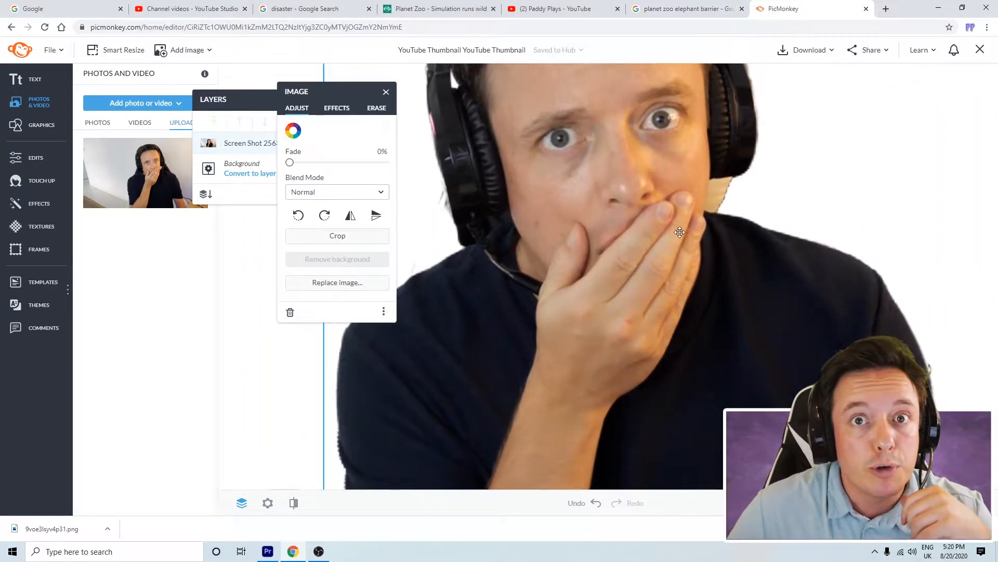
{"action": "left_click_drag", "start_coordinate": [646, 147], "coordinate": [637, 223]}
{"action": "scroll", "coordinate": [695, 299], "scroll_direction": "up", "scroll_amount": 2}
{"action": "scroll", "coordinate": [705, 301], "scroll_direction": "down", "scroll_amount": 2}
{"action": "scroll", "coordinate": [705, 302], "scroll_direction": "down", "scroll_amount": 3}
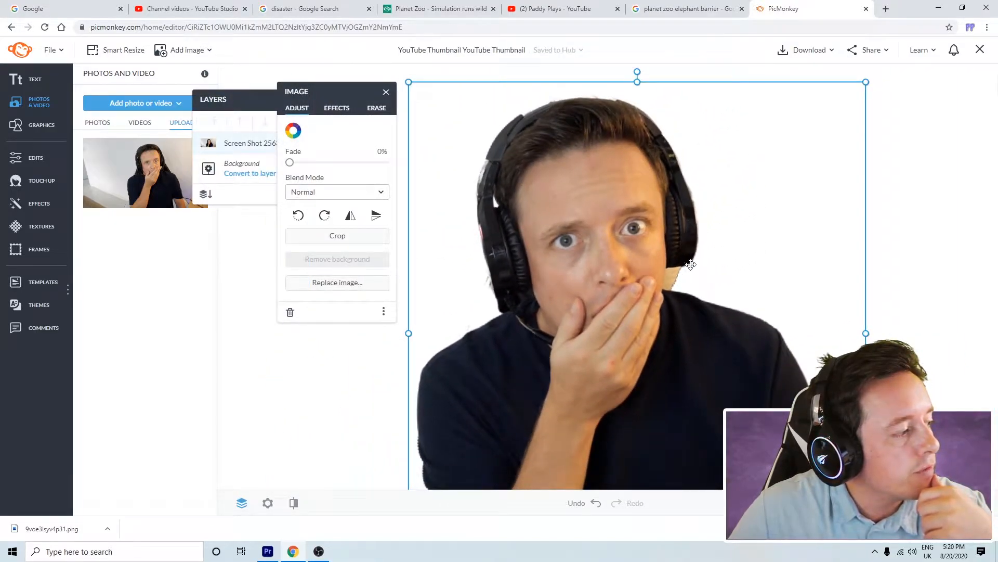
{"action": "scroll", "coordinate": [723, 332], "scroll_direction": "up", "scroll_amount": 1}
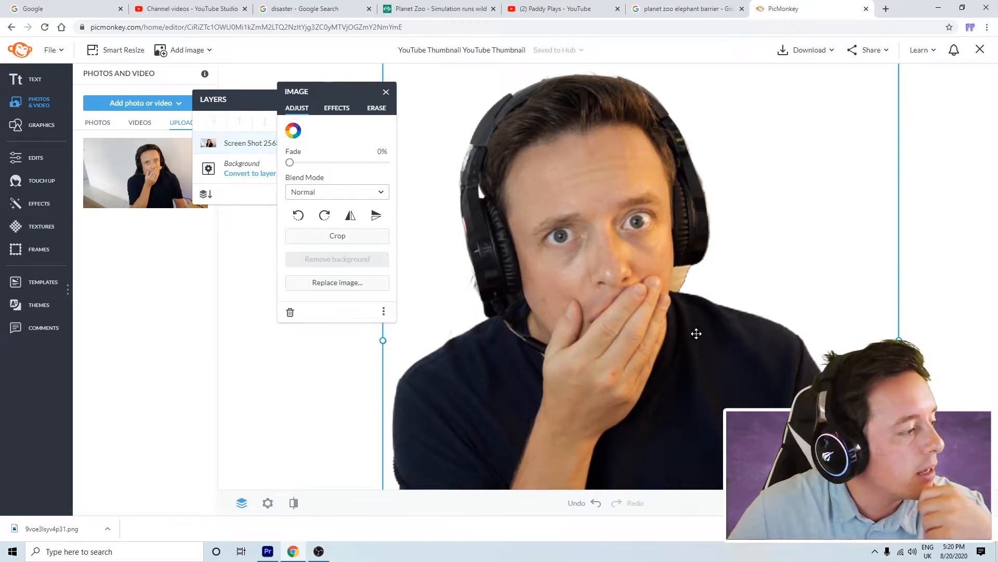
{"action": "scroll", "coordinate": [700, 333], "scroll_direction": "up", "scroll_amount": 3}
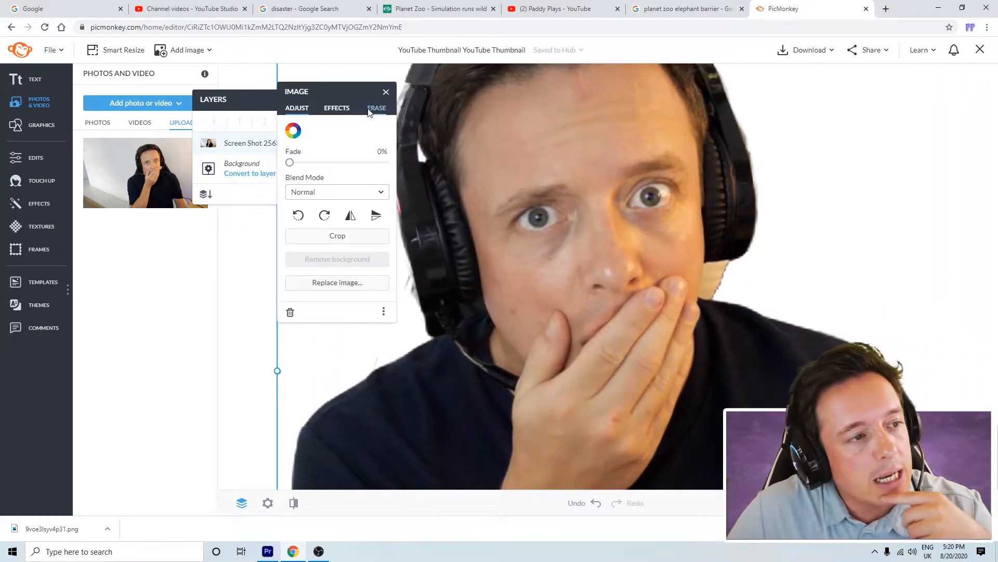
{"action": "left_click", "coordinate": [371, 110]}
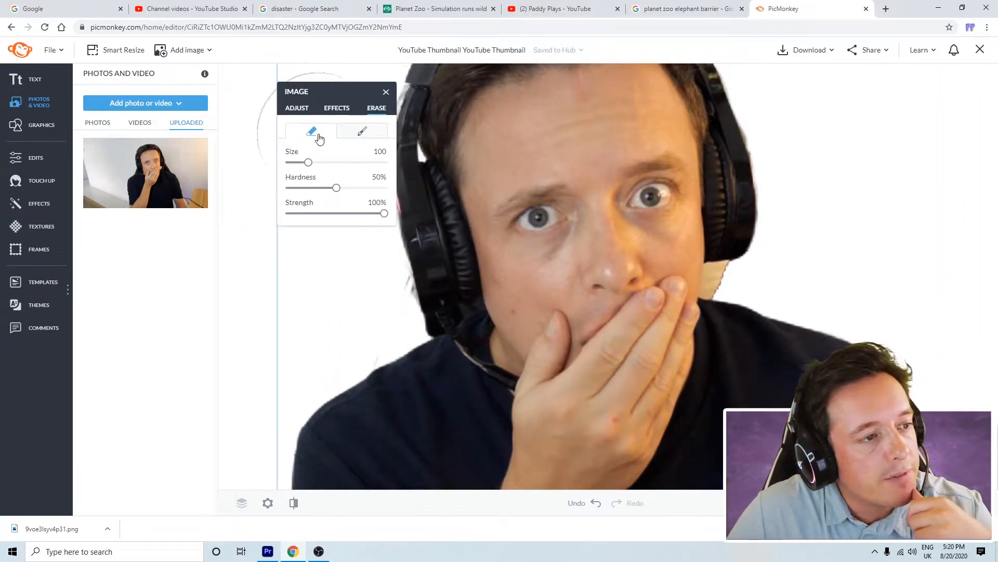
{"action": "left_click_drag", "start_coordinate": [309, 162], "coordinate": [286, 163]}
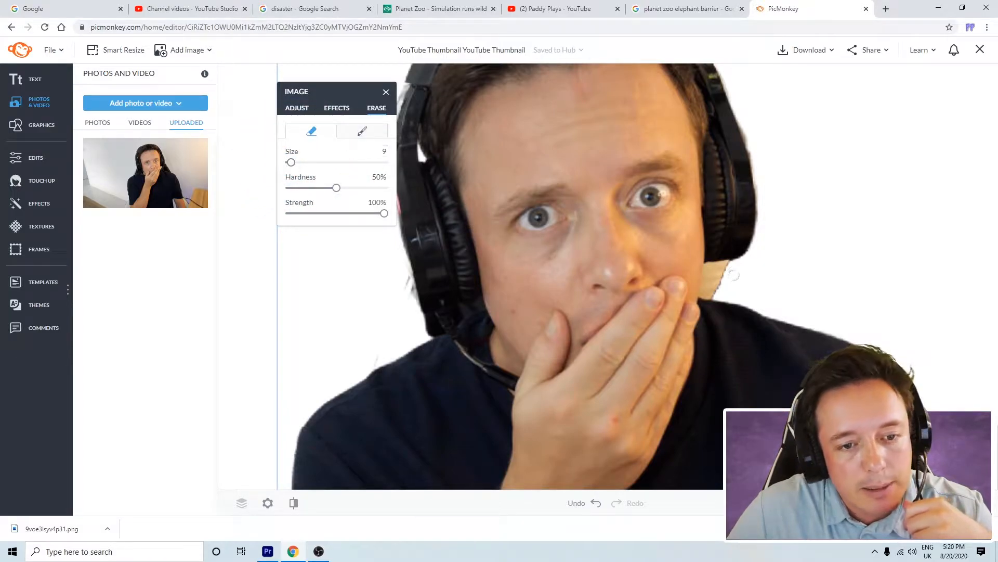
{"action": "mouse_move", "coordinate": [731, 267]}
{"action": "left_mouse_down"}
{"action": "mouse_move", "coordinate": [720, 266]}
{"action": "mouse_move", "coordinate": [730, 262]}
{"action": "left_mouse_up"}
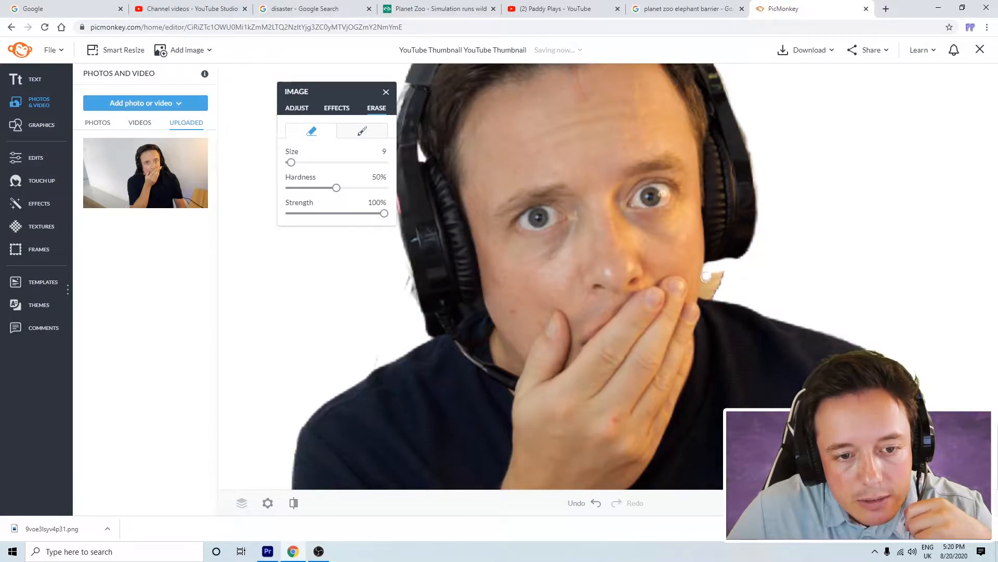
{"action": "left_click_drag", "start_coordinate": [702, 295], "coordinate": [717, 280]}
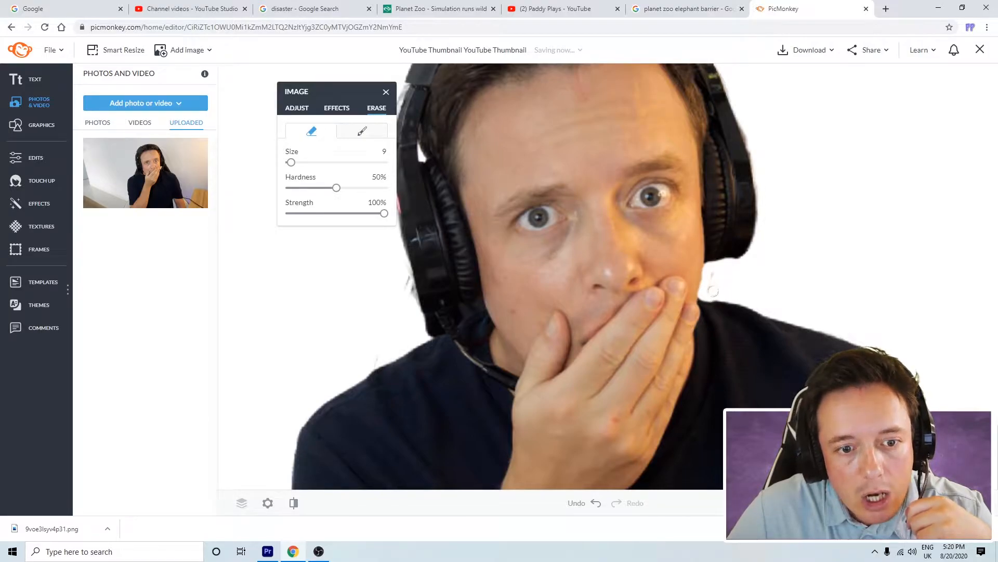
{"action": "left_click_drag", "start_coordinate": [715, 297], "coordinate": [755, 309]}
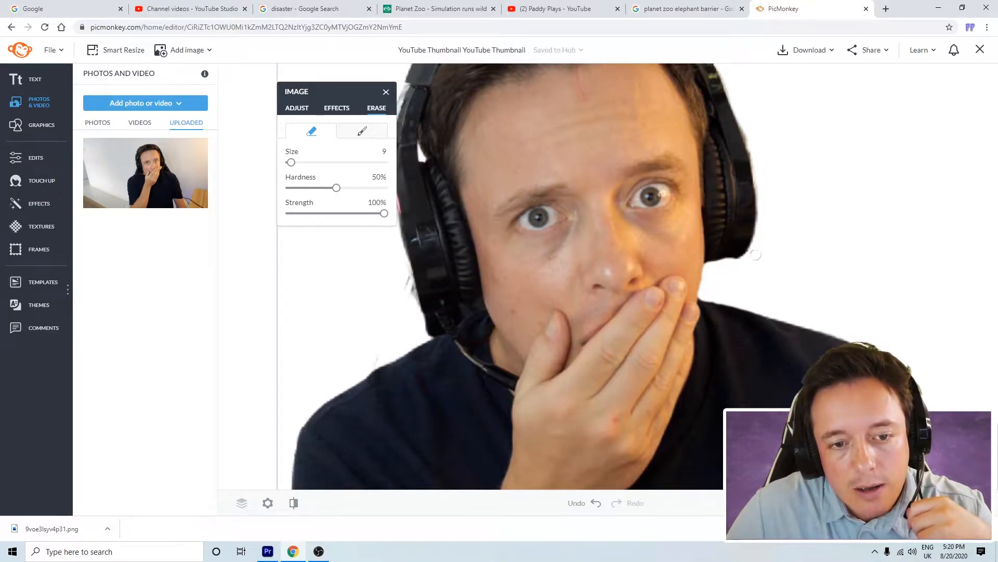
{"action": "left_click_drag", "start_coordinate": [741, 121], "coordinate": [742, 123]}
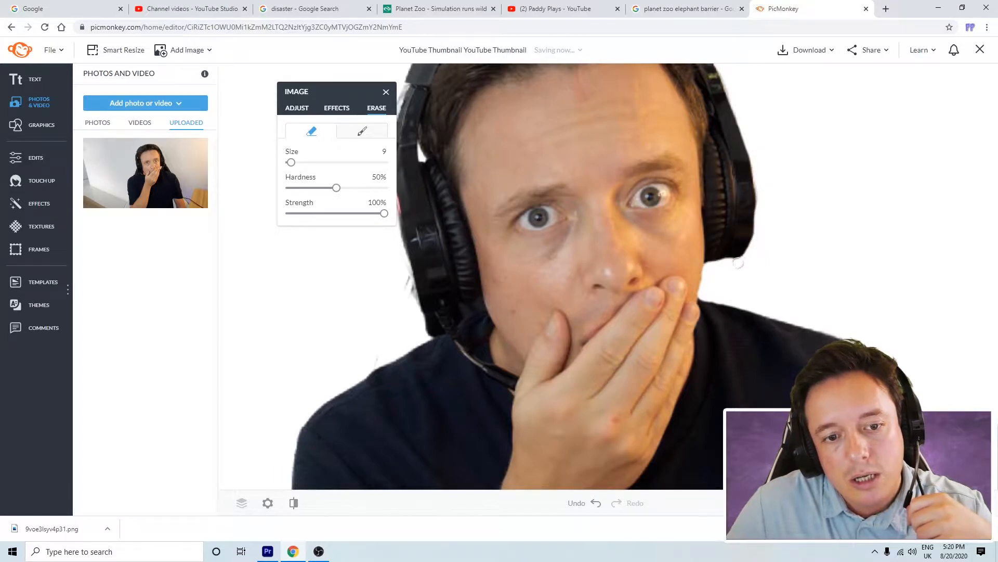
Step: Erase the stray background remnants along the left headphone and left shoulder, undoing one unwanted stroke
{"action": "scroll", "coordinate": [766, 284], "scroll_direction": "down", "scroll_amount": 1}
{"action": "mouse_move", "coordinate": [419, 255]}
{"action": "left_mouse_down"}
{"action": "mouse_move", "coordinate": [439, 312]}
{"action": "mouse_move", "coordinate": [436, 337]}
{"action": "left_mouse_up"}
{"action": "key", "text": "ctrl+z"}
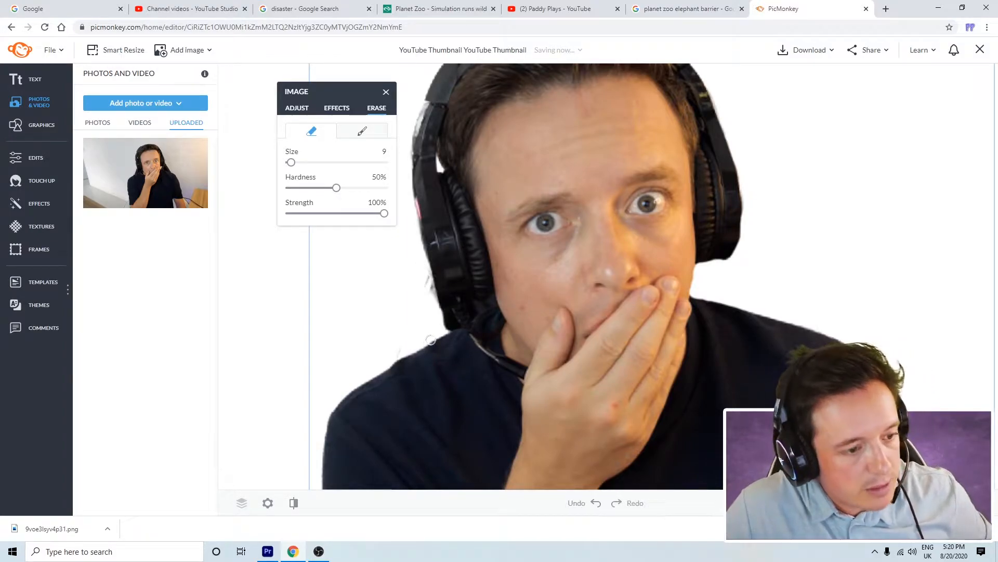
{"action": "left_click_drag", "start_coordinate": [425, 274], "coordinate": [446, 324]}
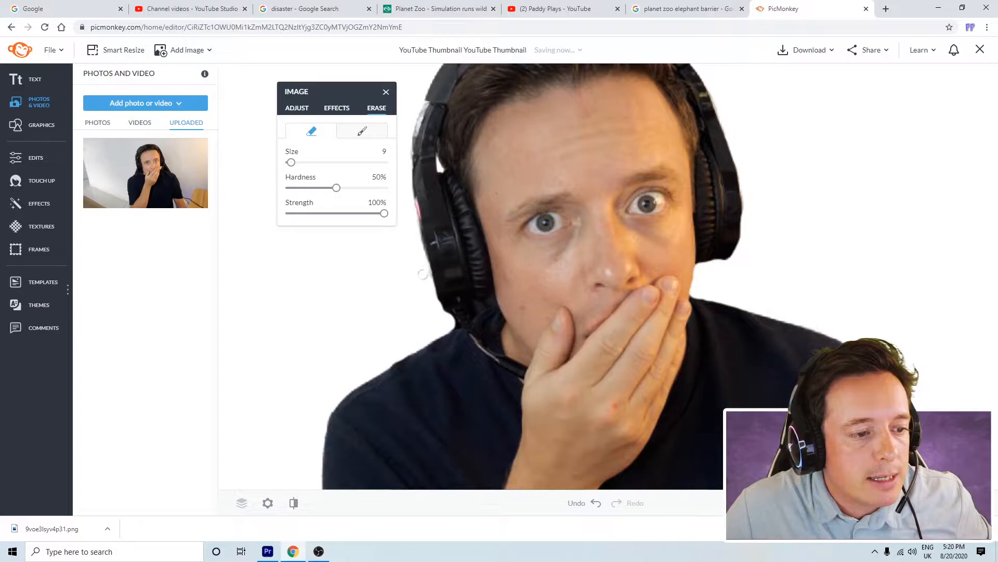
{"action": "scroll", "coordinate": [459, 249], "scroll_direction": "down", "scroll_amount": 4}
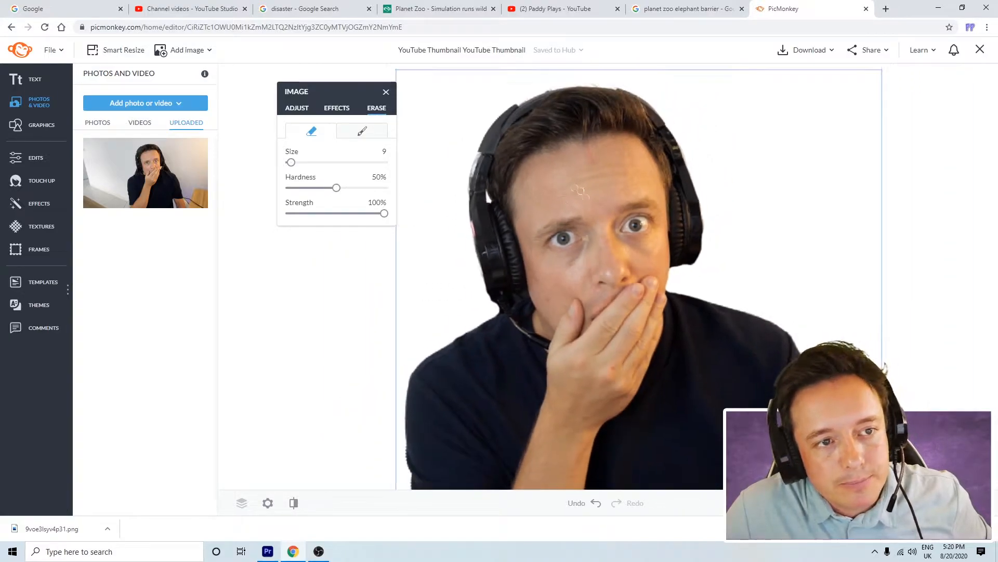
{"action": "scroll", "coordinate": [697, 333], "scroll_direction": "down", "scroll_amount": 2}
{"action": "scroll", "coordinate": [695, 338], "scroll_direction": "down", "scroll_amount": 1}
{"action": "scroll", "coordinate": [695, 338], "scroll_direction": "up", "scroll_amount": 3}
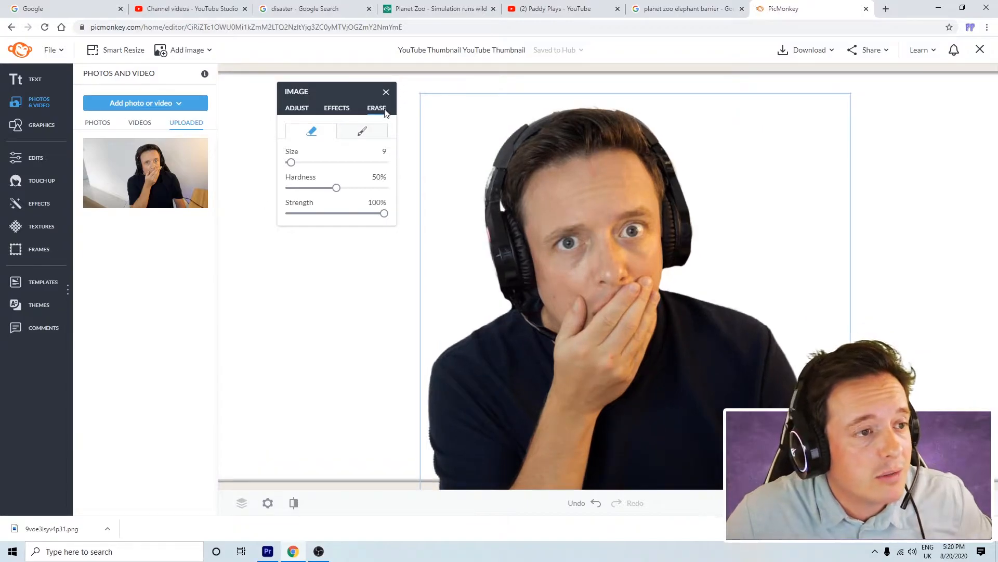
{"action": "left_click", "coordinate": [386, 93]}
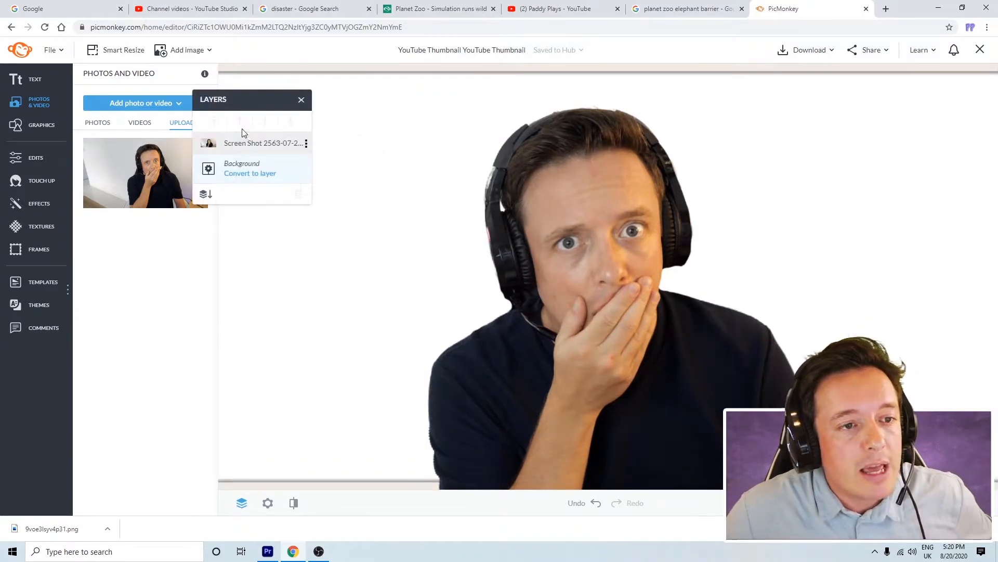
Step: Add an Outline effect to the cut-out photo in the recently used purple #8e76f1
{"action": "left_click", "coordinate": [626, 288]}
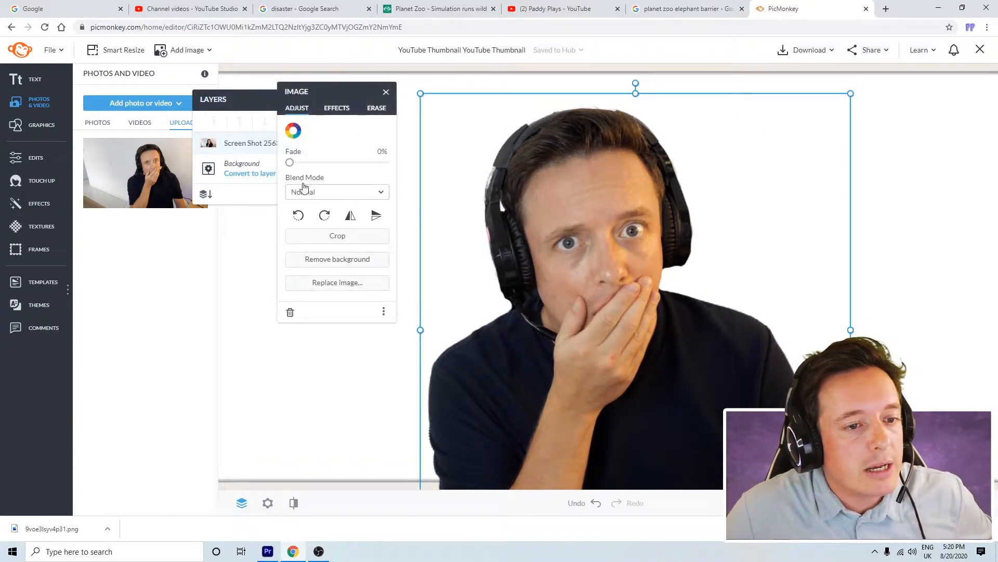
{"action": "left_click", "coordinate": [336, 108]}
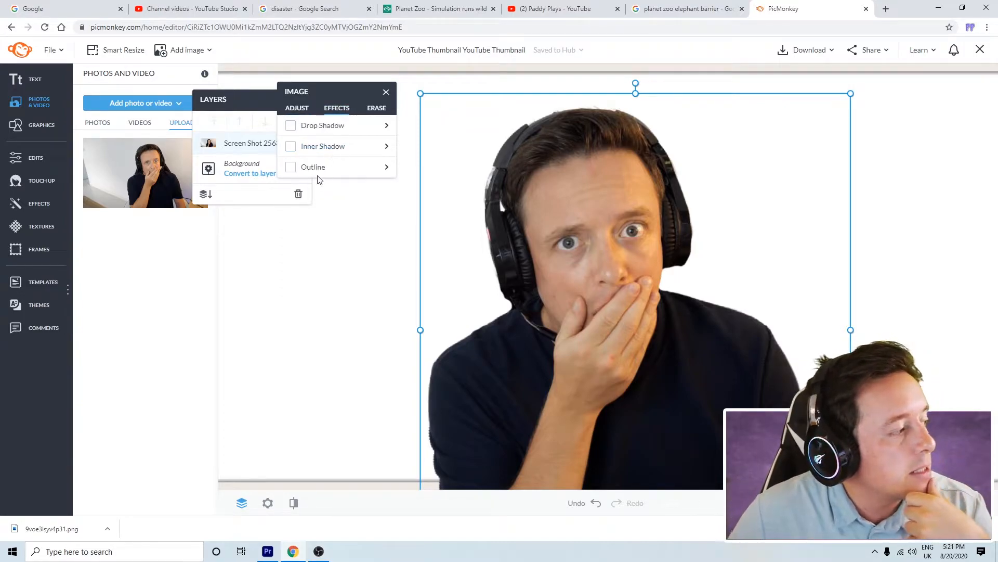
{"action": "left_click", "coordinate": [291, 167]}
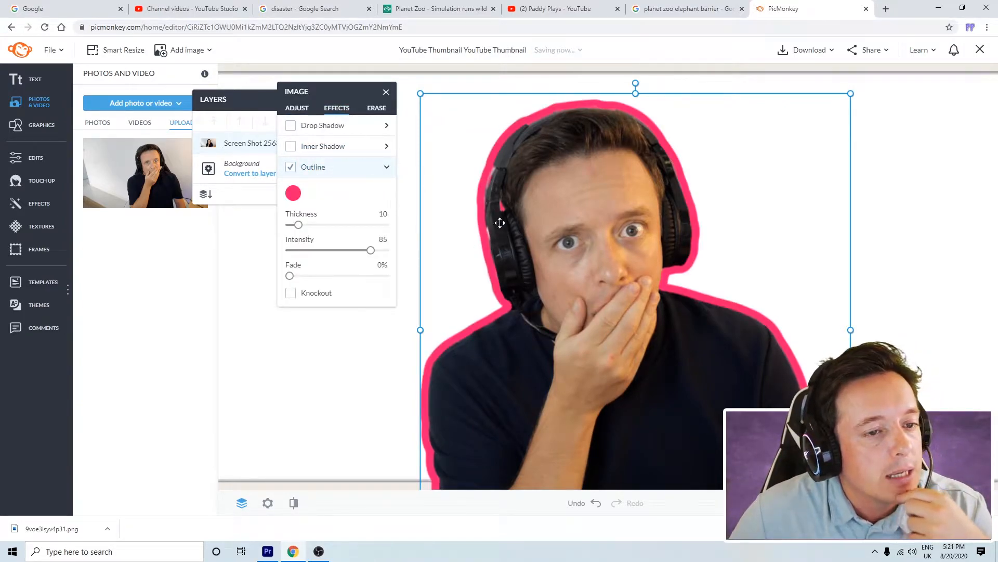
{"action": "left_click", "coordinate": [293, 194]}
{"action": "left_click", "coordinate": [333, 437]}
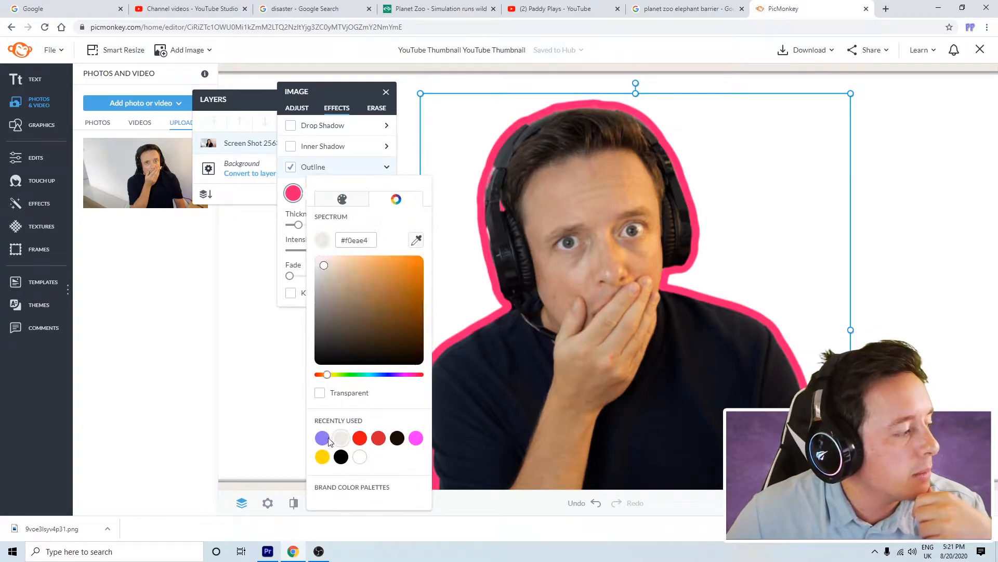
{"action": "left_click", "coordinate": [323, 440]}
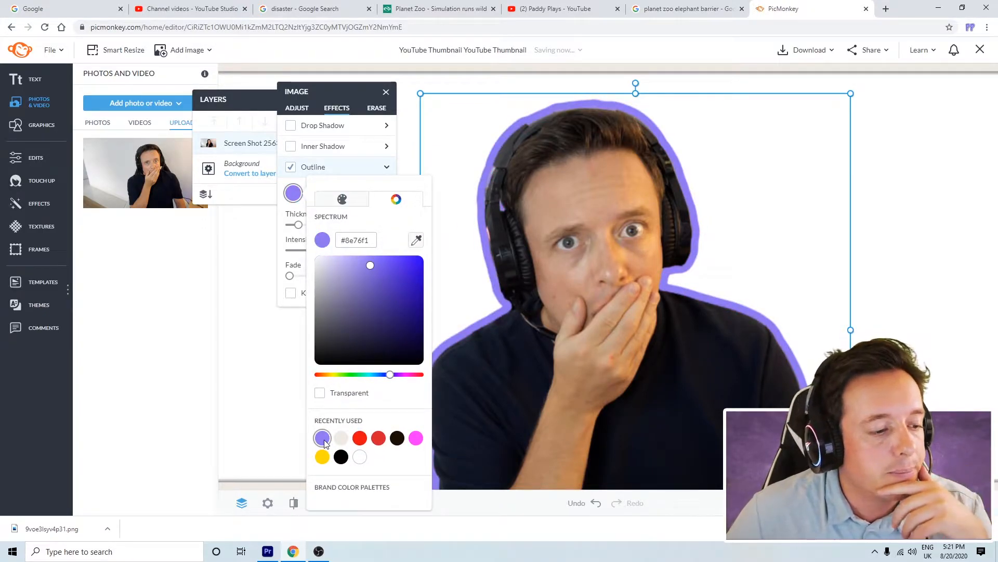
{"action": "left_click", "coordinate": [295, 339]}
Step: Reduce the outline's thickness to 6 and close the image settings
{"action": "mouse_move", "coordinate": [351, 216]}
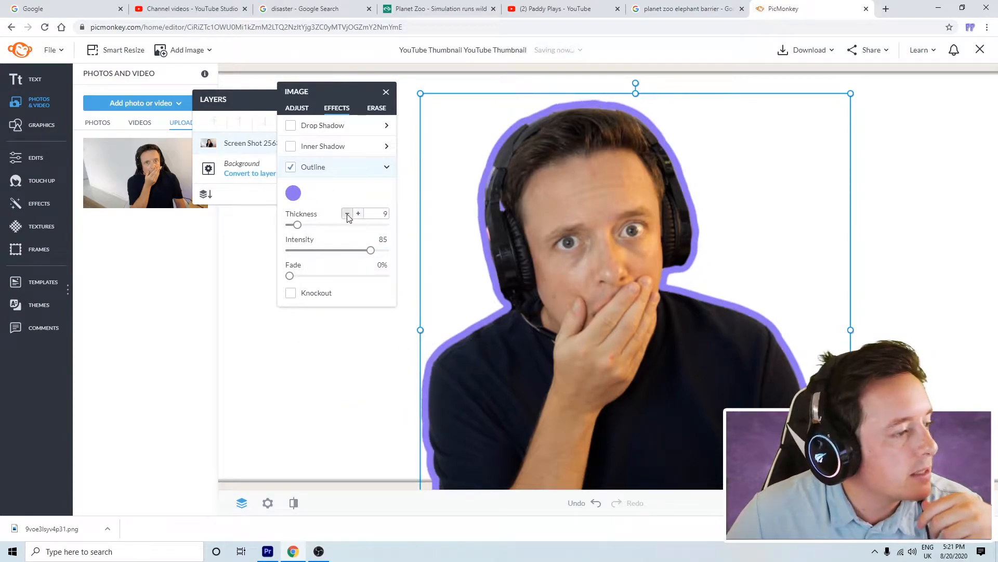
{"action": "left_click", "coordinate": [347, 214]}
{"action": "left_click", "coordinate": [347, 213]}
{"action": "left_click", "coordinate": [346, 214]}
{"action": "left_click", "coordinate": [347, 214]}
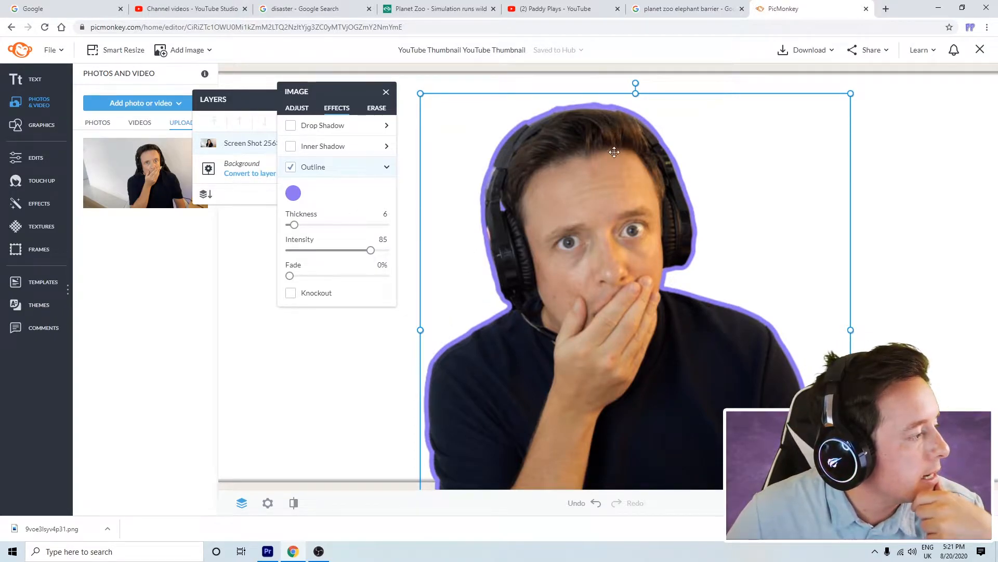
{"action": "left_click", "coordinate": [387, 92]}
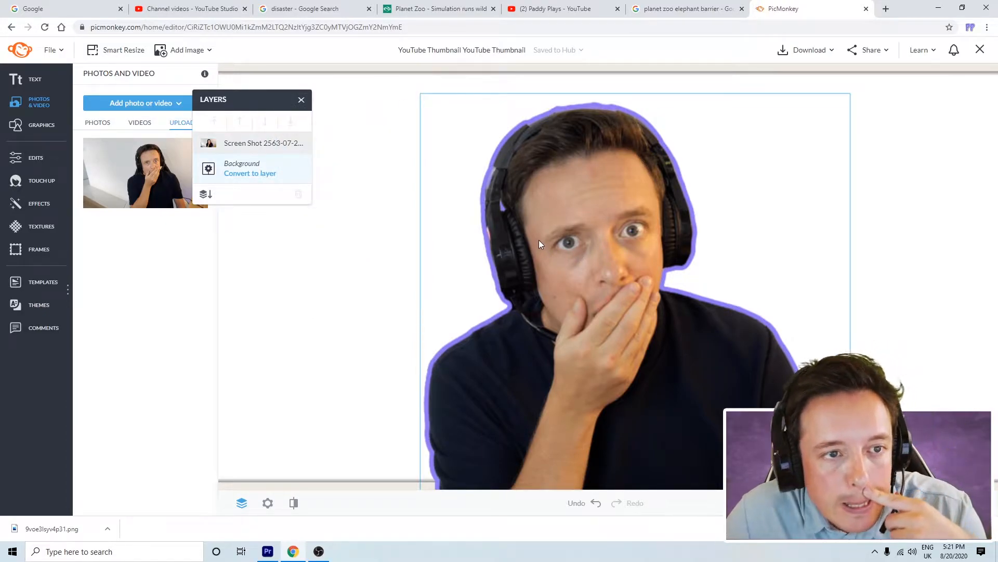
Step: Move the outlined cut-out left and up, standing it left of centre within the purple frame
{"action": "left_click_drag", "start_coordinate": [615, 306], "coordinate": [583, 229]}
{"action": "scroll", "coordinate": [542, 238], "scroll_direction": "down", "scroll_amount": 1}
{"action": "scroll", "coordinate": [542, 237], "scroll_direction": "down", "scroll_amount": 1}
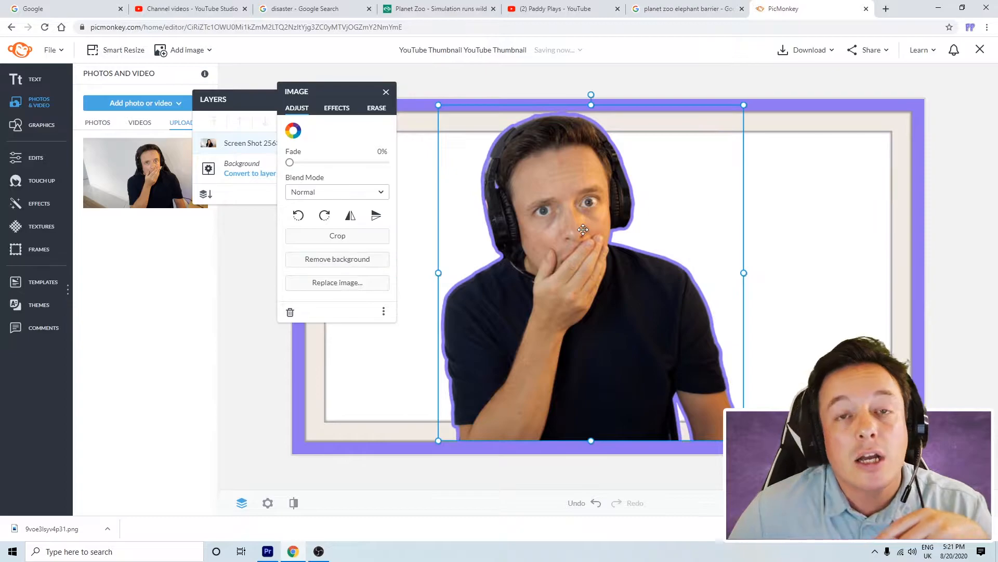
Step: Select the cut-out photo and start the Airbrush skin touch-up on it
{"action": "left_click", "coordinate": [386, 92]}
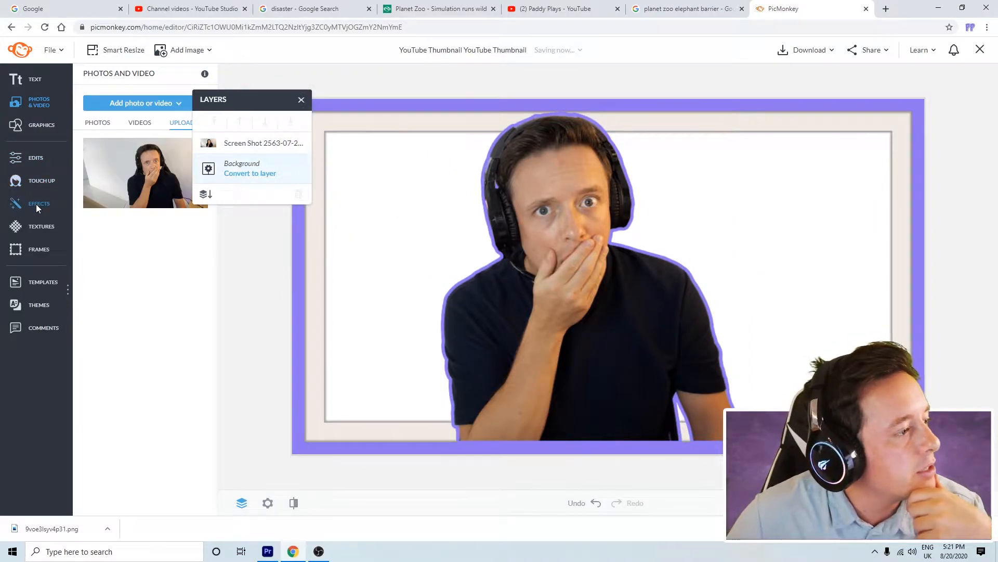
{"action": "left_click", "coordinate": [43, 179]}
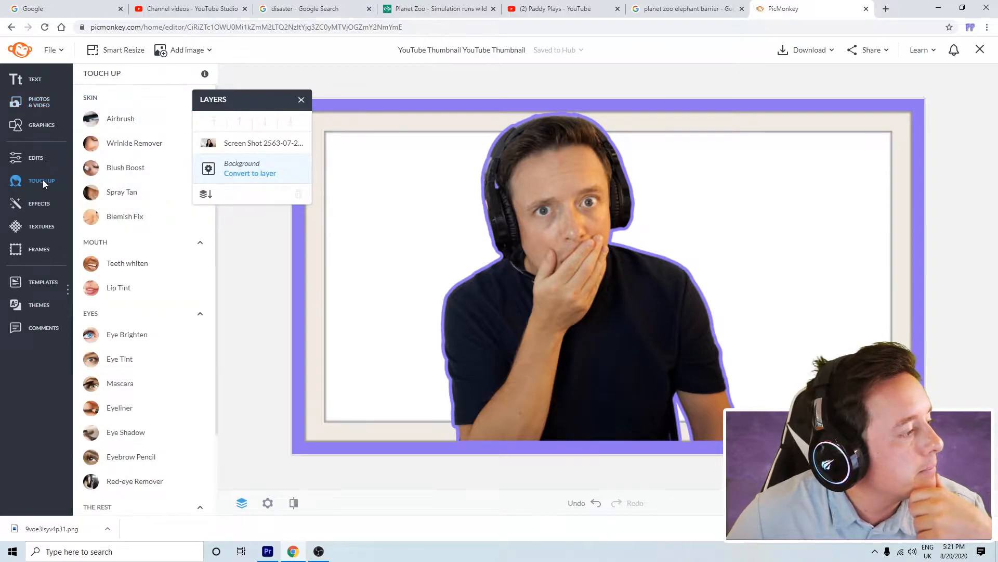
{"action": "left_click", "coordinate": [595, 226]}
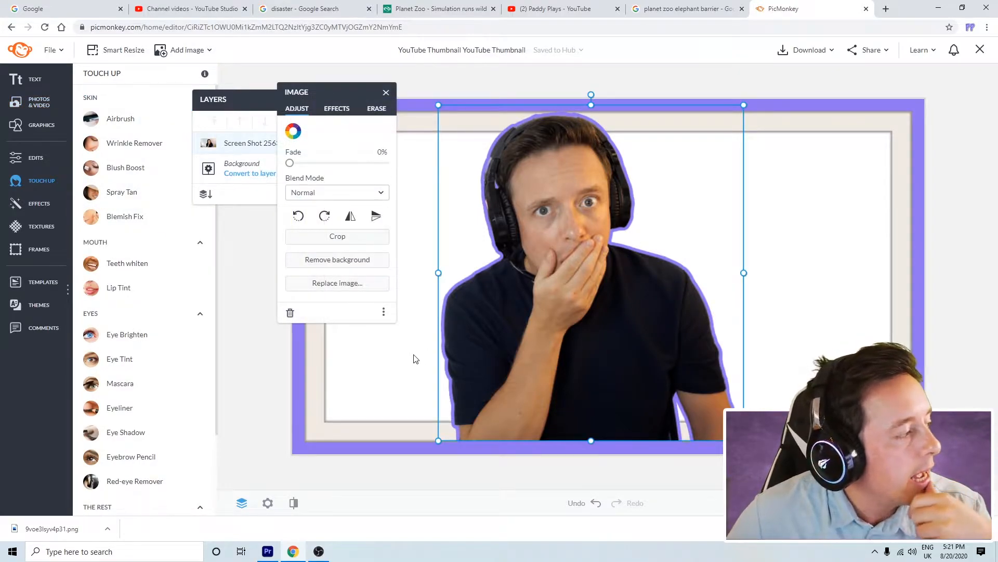
{"action": "scroll", "coordinate": [475, 270], "scroll_direction": "up", "scroll_amount": 5}
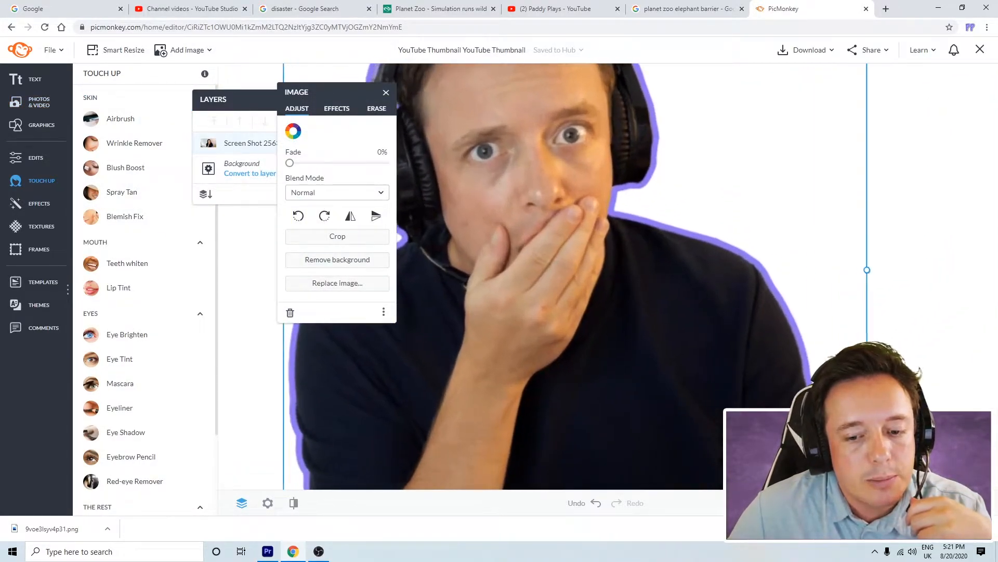
{"action": "left_click_drag", "start_coordinate": [572, 229], "coordinate": [596, 383]}
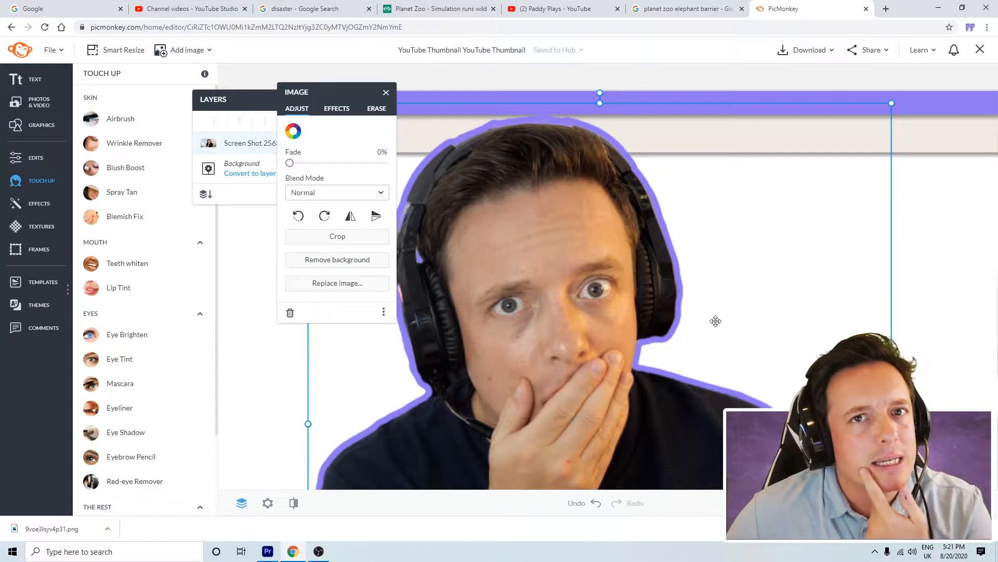
{"action": "left_click", "coordinate": [121, 118]}
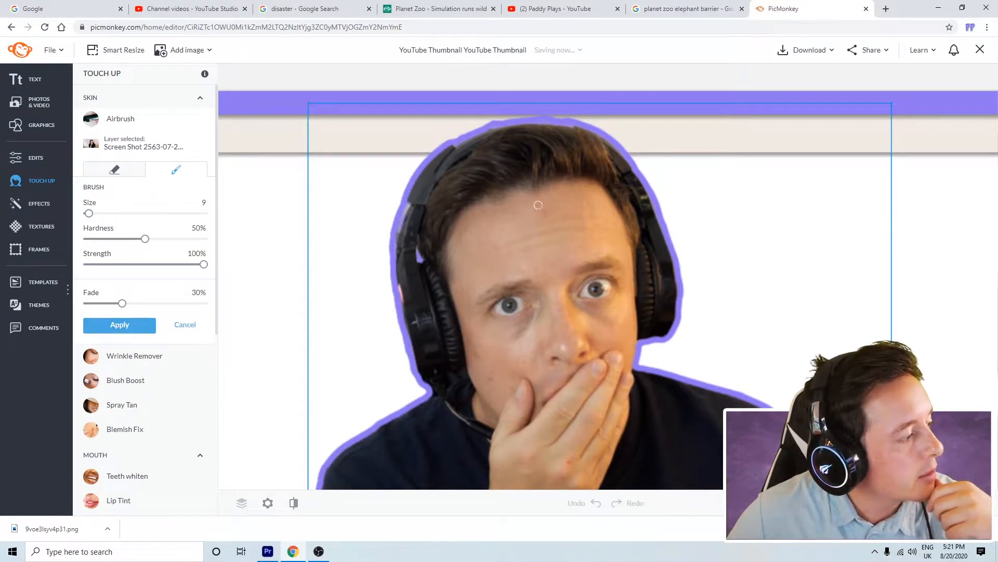
Step: Try airbrushing the cut-out's face with a size 9 brush at 30% fade, and undo the stroke
{"action": "scroll", "coordinate": [559, 290], "scroll_direction": "up", "scroll_amount": 5}
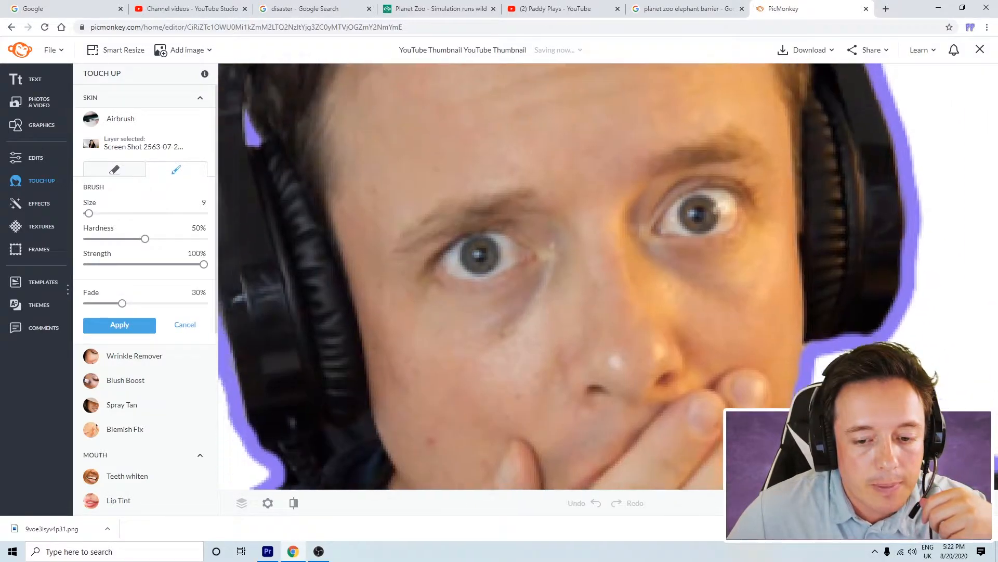
{"action": "scroll", "coordinate": [684, 351], "scroll_direction": "down", "scroll_amount": 3}
{"action": "scroll", "coordinate": [684, 351], "scroll_direction": "up", "scroll_amount": 4}
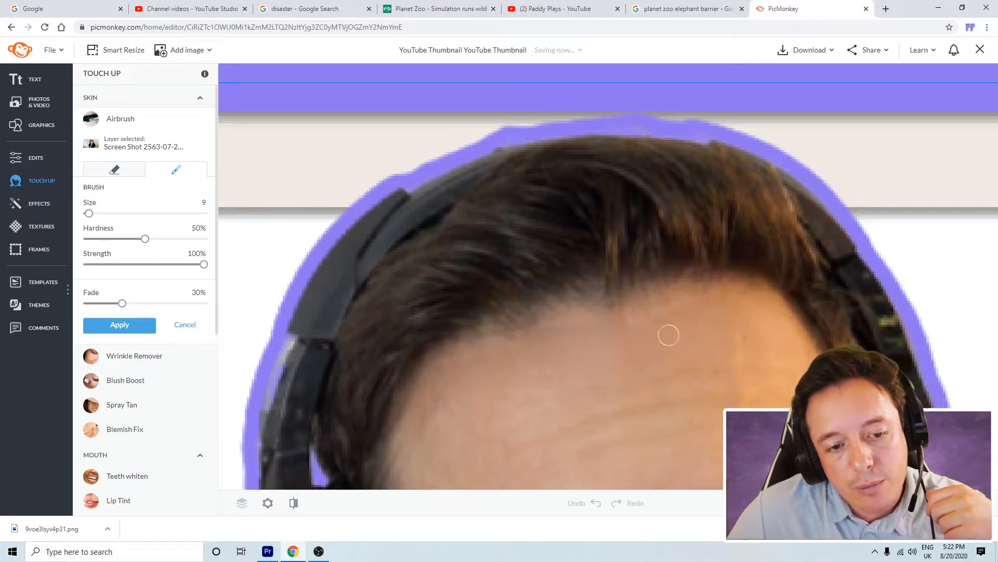
{"action": "scroll", "coordinate": [723, 312], "scroll_direction": "down", "scroll_amount": 3}
{"action": "scroll", "coordinate": [765, 360], "scroll_direction": "down", "scroll_amount": 5}
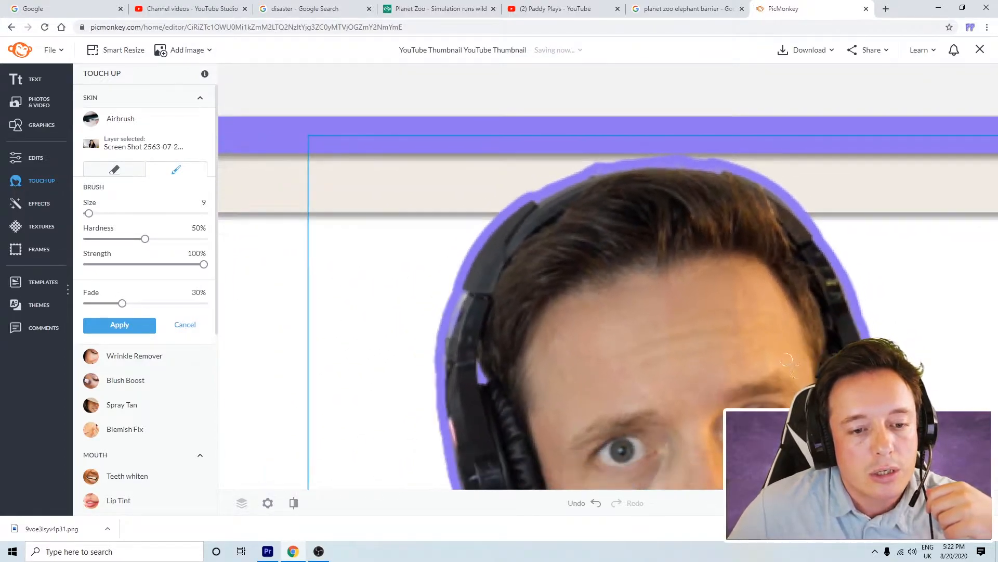
{"action": "scroll", "coordinate": [765, 359], "scroll_direction": "down", "scroll_amount": 2}
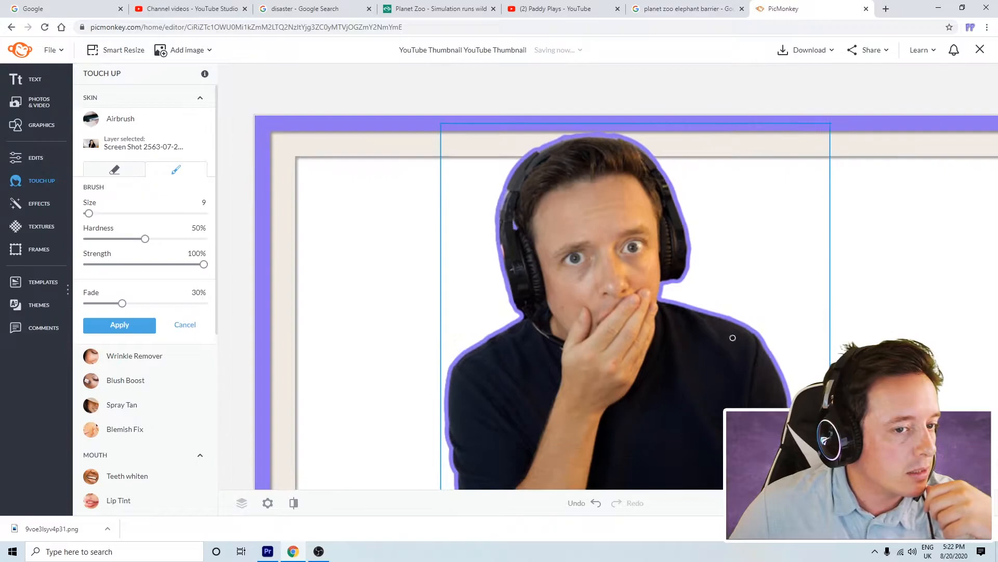
{"action": "scroll", "coordinate": [649, 251], "scroll_direction": "down", "scroll_amount": 1}
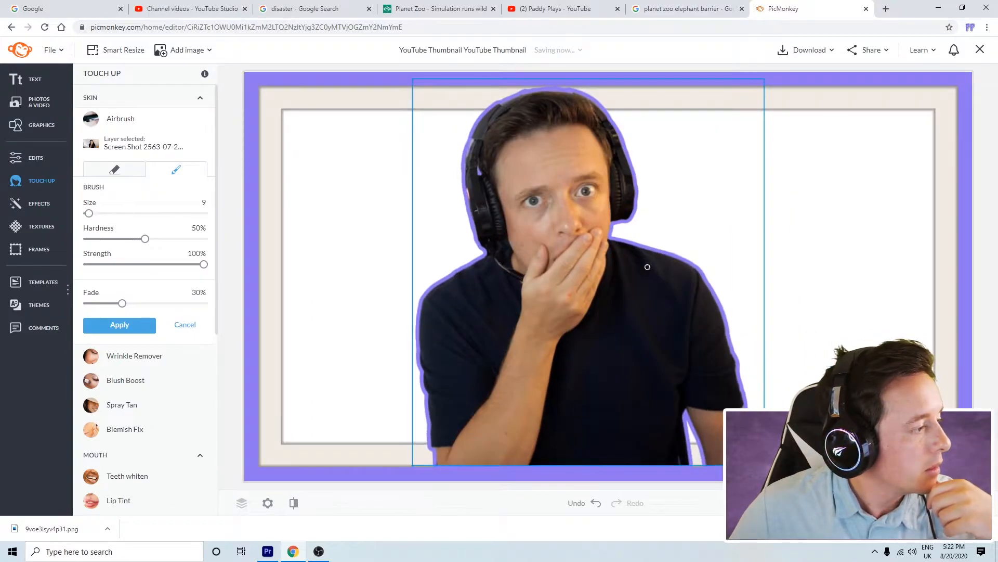
{"action": "scroll", "coordinate": [608, 277], "scroll_direction": "up", "scroll_amount": 1}
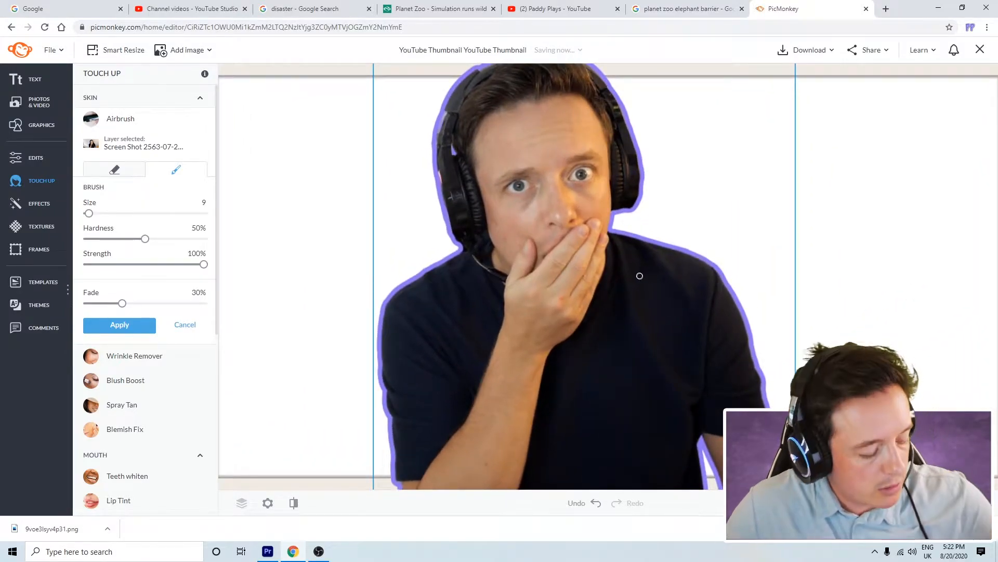
{"action": "key", "text": "ctrl+z"}
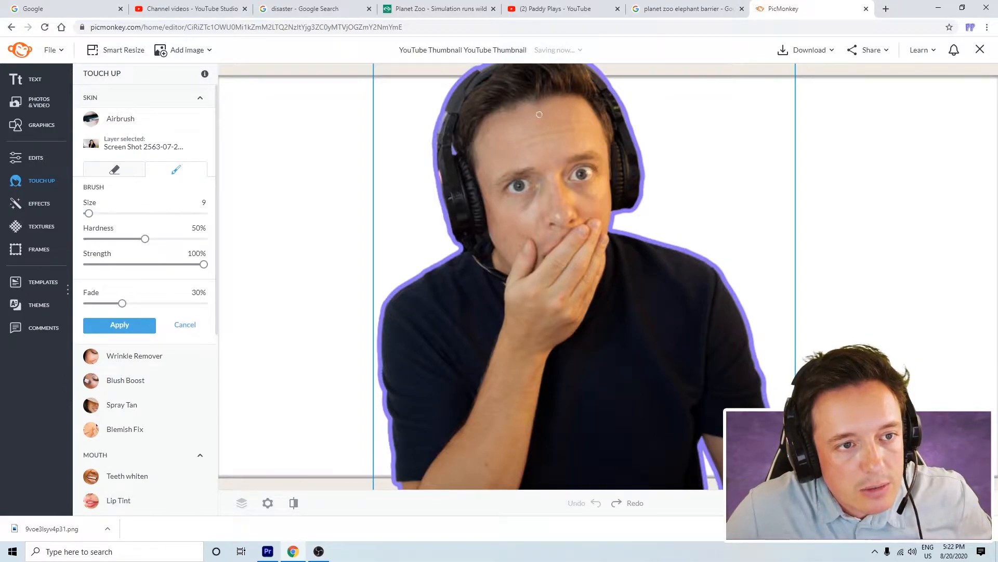
Step: Airbrush the forehead of the cut-out with the size 9 brush and close the Airbrush touch-up
{"action": "left_click_drag", "start_coordinate": [553, 102], "coordinate": [545, 111]}
{"action": "scroll", "coordinate": [624, 224], "scroll_direction": "down", "scroll_amount": 2}
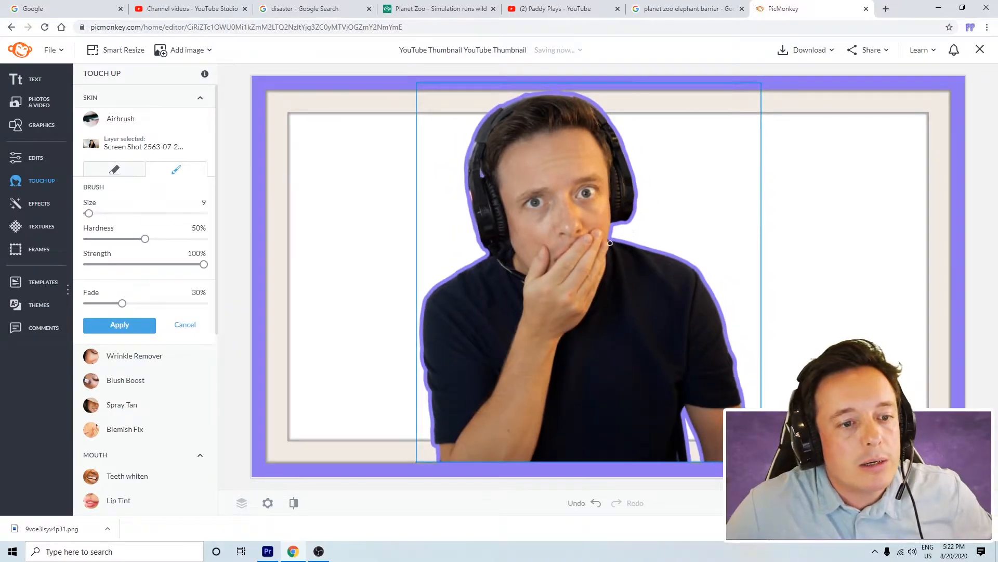
{"action": "scroll", "coordinate": [626, 233], "scroll_direction": "up", "scroll_amount": 2}
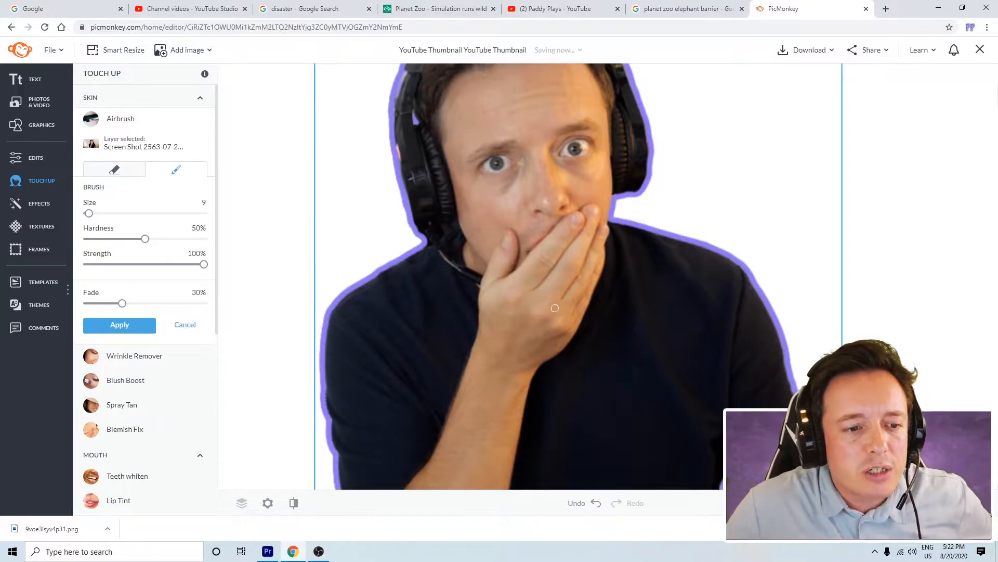
{"action": "left_click", "coordinate": [125, 128]}
{"action": "left_click", "coordinate": [78, 279]}
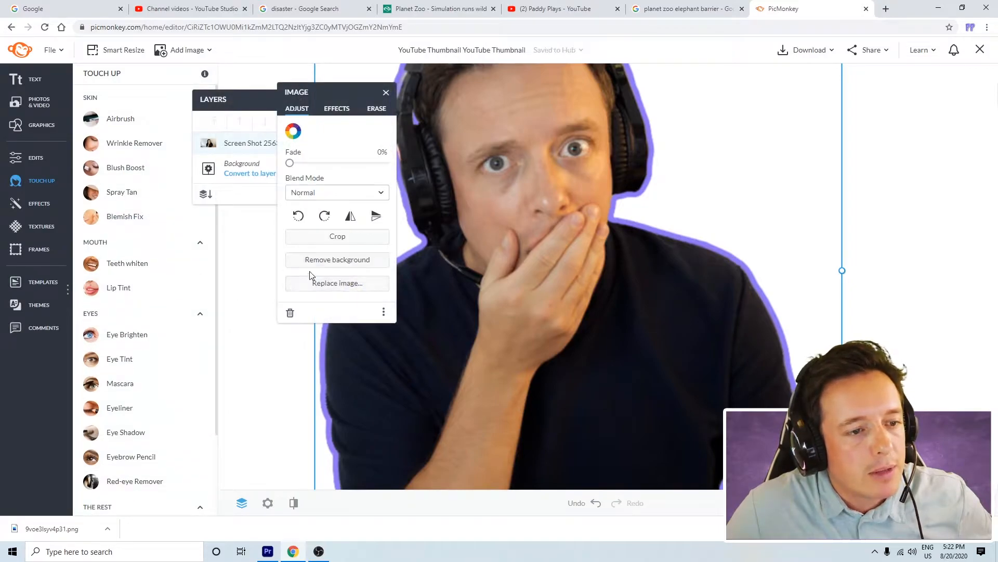
Step: Brighten both eyes of the cut-out with Eye Brighten, using a size 9 brush and 7% Lighten, and apply it
{"action": "scroll", "coordinate": [584, 253], "scroll_direction": "down", "scroll_amount": 3}
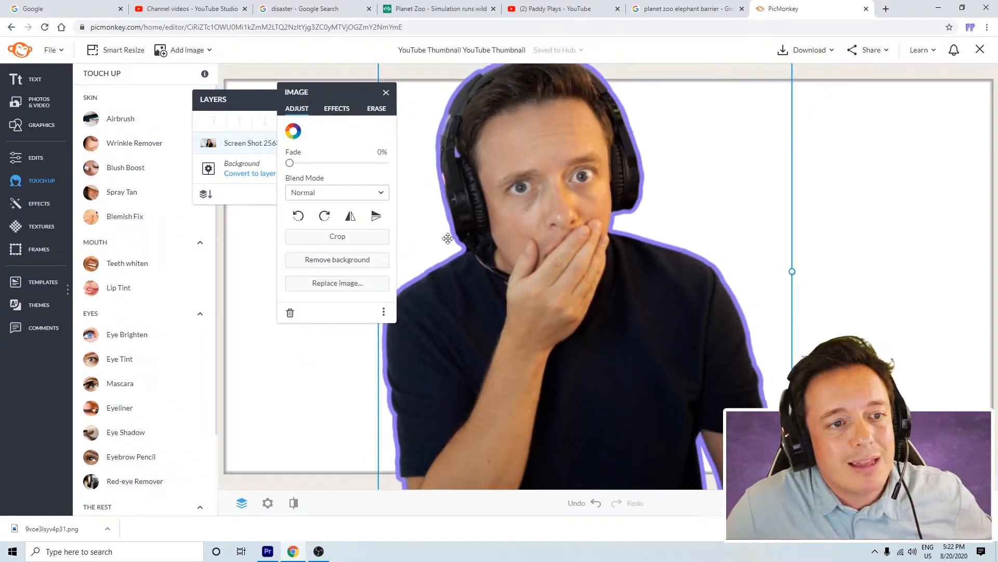
{"action": "left_click", "coordinate": [151, 335]}
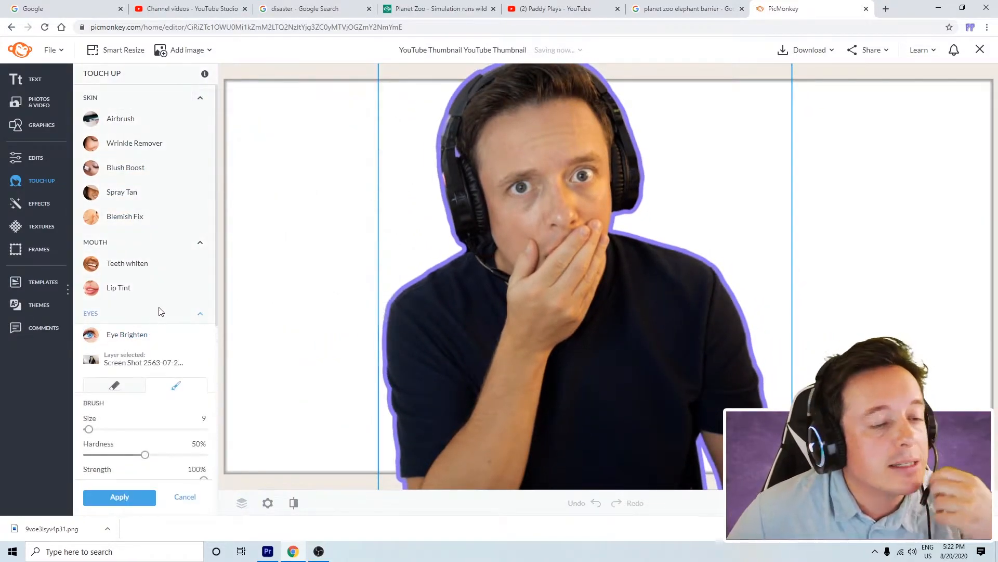
{"action": "scroll", "coordinate": [339, 245], "scroll_direction": "up", "scroll_amount": 4}
{"action": "mouse_move", "coordinate": [465, 131]}
{"action": "left_mouse_down"}
{"action": "mouse_move", "coordinate": [431, 228]}
{"action": "mouse_move", "coordinate": [535, 361]}
{"action": "left_mouse_up"}
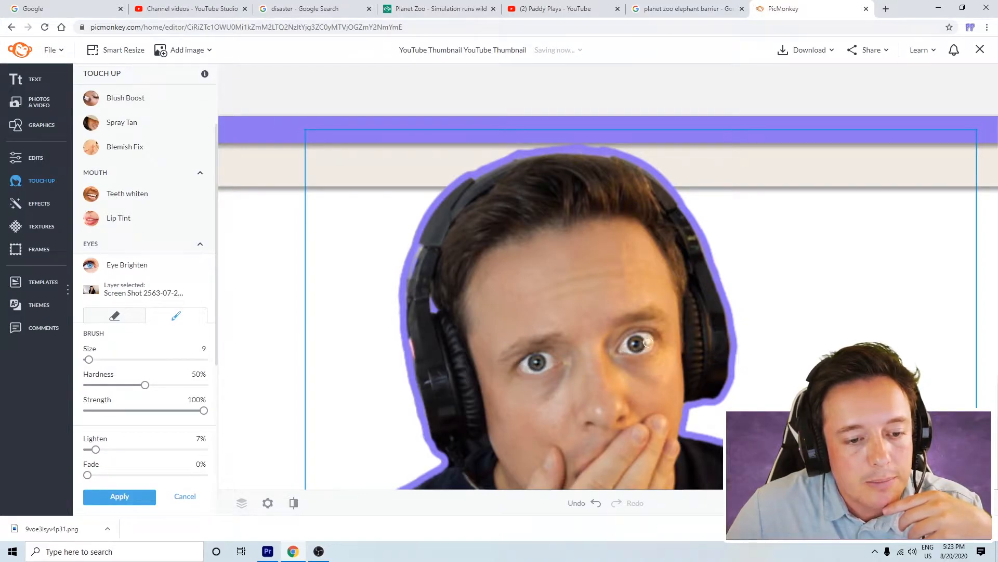
{"action": "scroll", "coordinate": [629, 346], "scroll_direction": "down", "scroll_amount": 5}
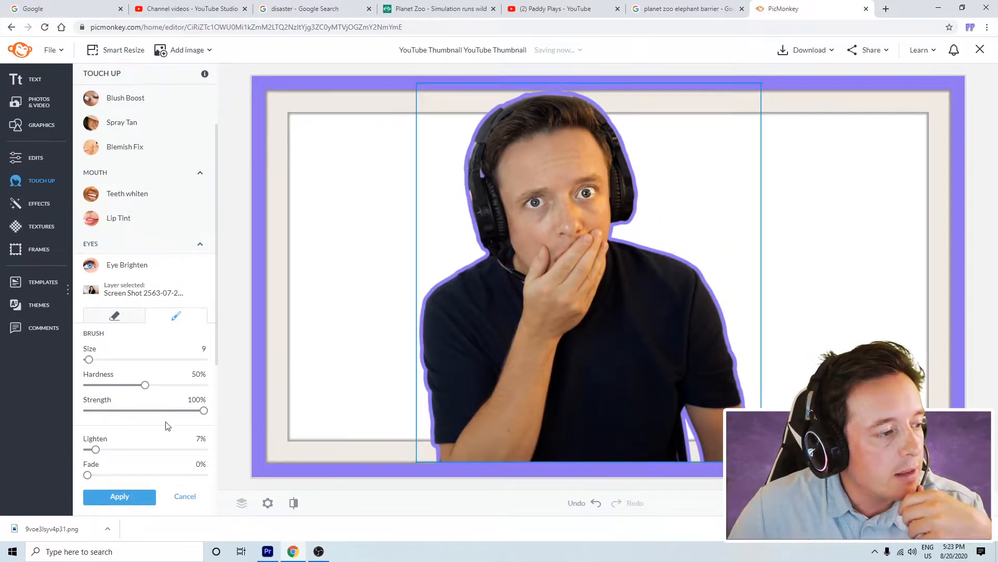
{"action": "left_click", "coordinate": [120, 496]}
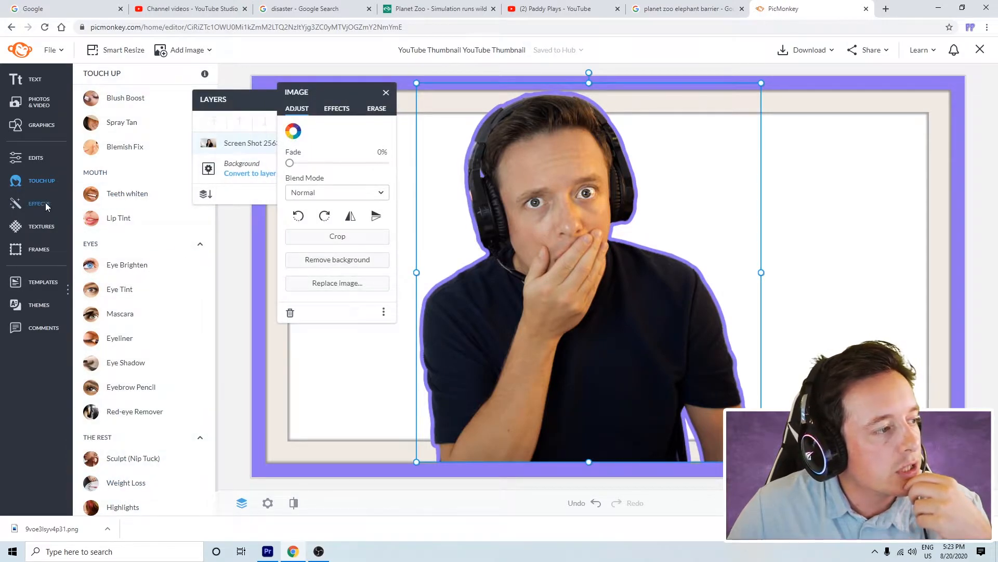
Step: Set the cut-out photo's saturation to 29% and vibrance to -2%, and apply the color edit
{"action": "left_click", "coordinate": [40, 158]}
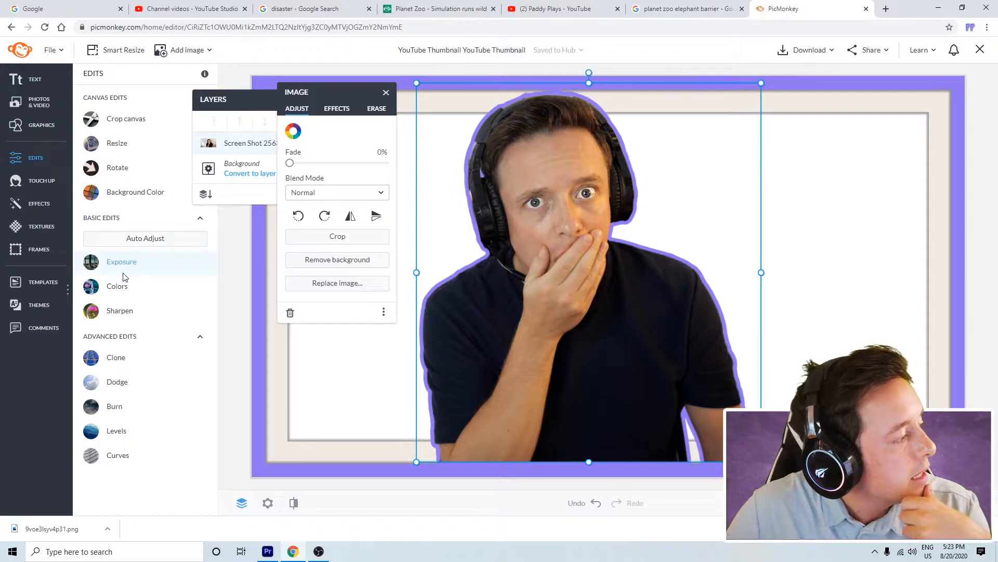
{"action": "left_click", "coordinate": [122, 286]}
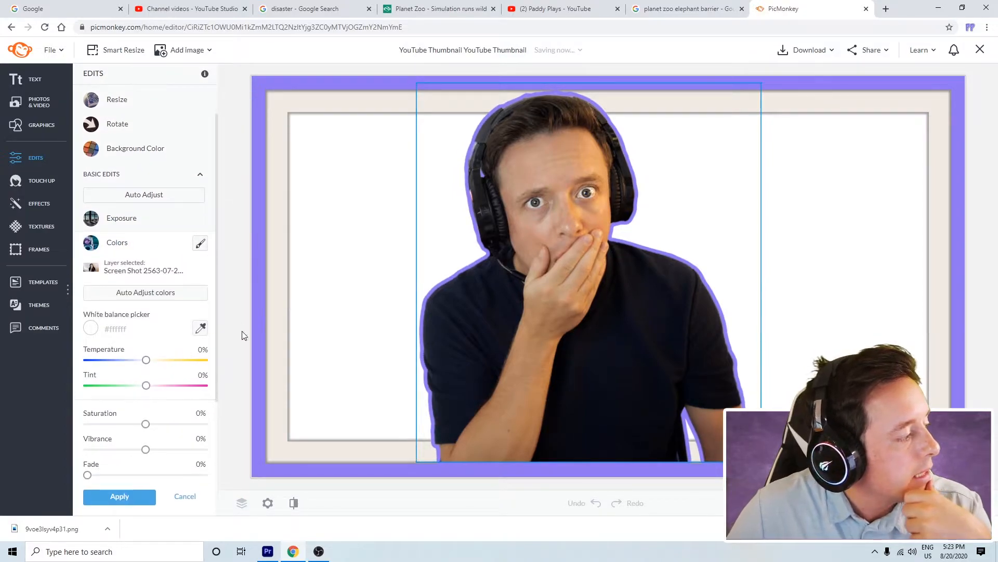
{"action": "mouse_move", "coordinate": [146, 425]}
{"action": "left_mouse_down"}
{"action": "mouse_move", "coordinate": [187, 416]}
{"action": "mouse_move", "coordinate": [78, 428]}
{"action": "mouse_move", "coordinate": [166, 422]}
{"action": "left_mouse_up"}
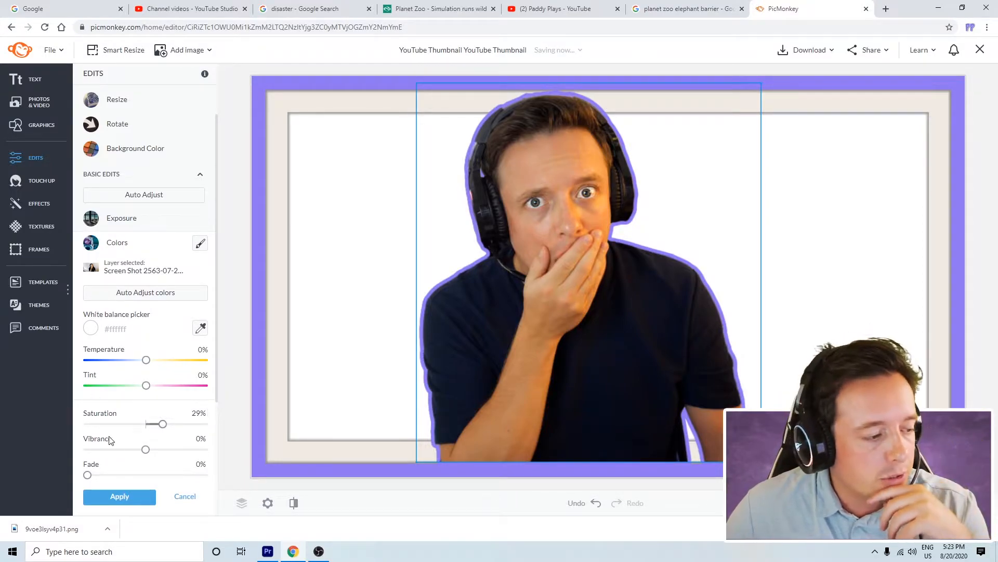
{"action": "scroll", "coordinate": [218, 387], "scroll_direction": "down", "scroll_amount": 1}
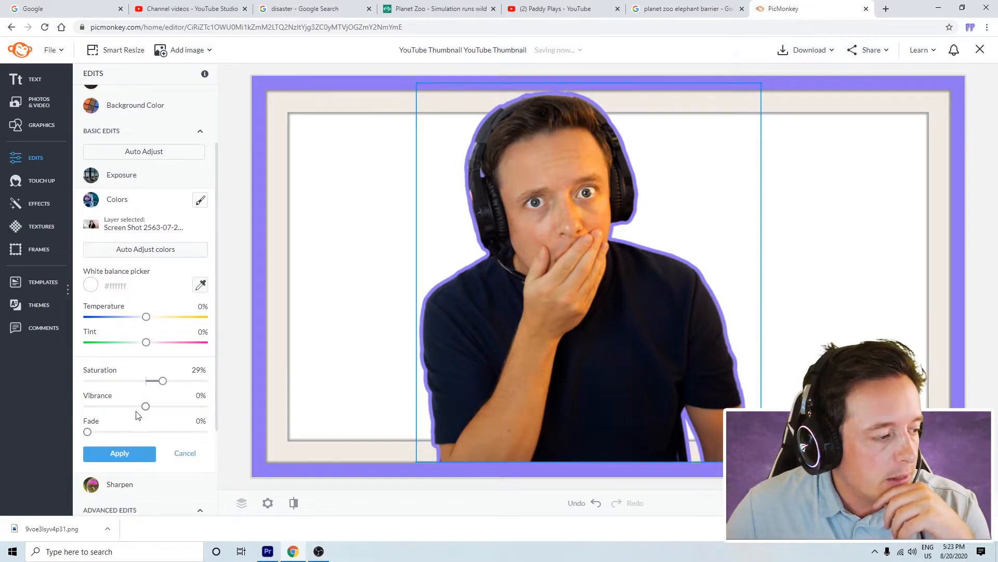
{"action": "mouse_move", "coordinate": [146, 407]}
{"action": "left_mouse_down"}
{"action": "mouse_move", "coordinate": [161, 408]}
{"action": "mouse_move", "coordinate": [129, 407]}
{"action": "mouse_move", "coordinate": [183, 414]}
{"action": "mouse_move", "coordinate": [109, 408]}
{"action": "mouse_move", "coordinate": [146, 409]}
{"action": "left_mouse_up"}
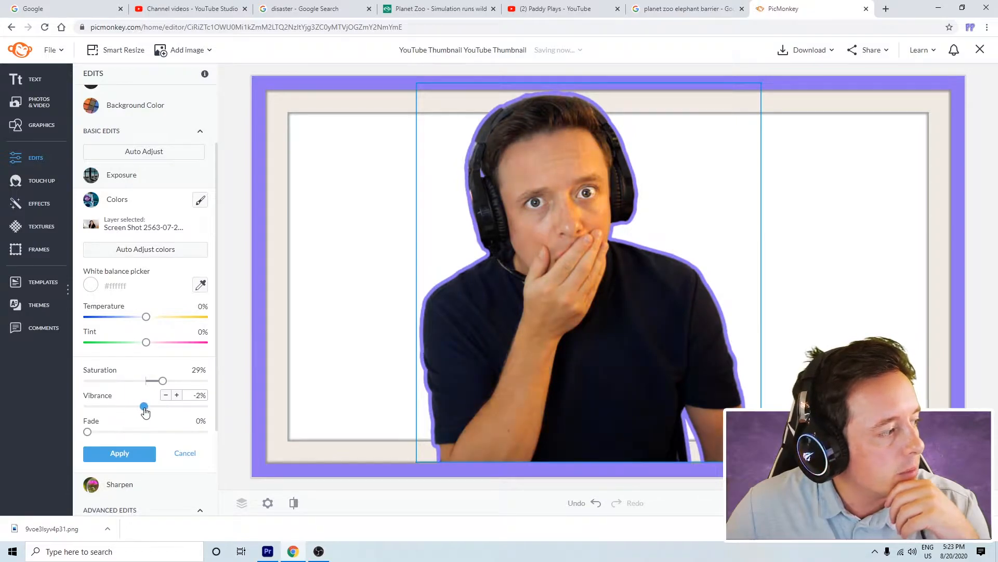
{"action": "left_click", "coordinate": [120, 454]}
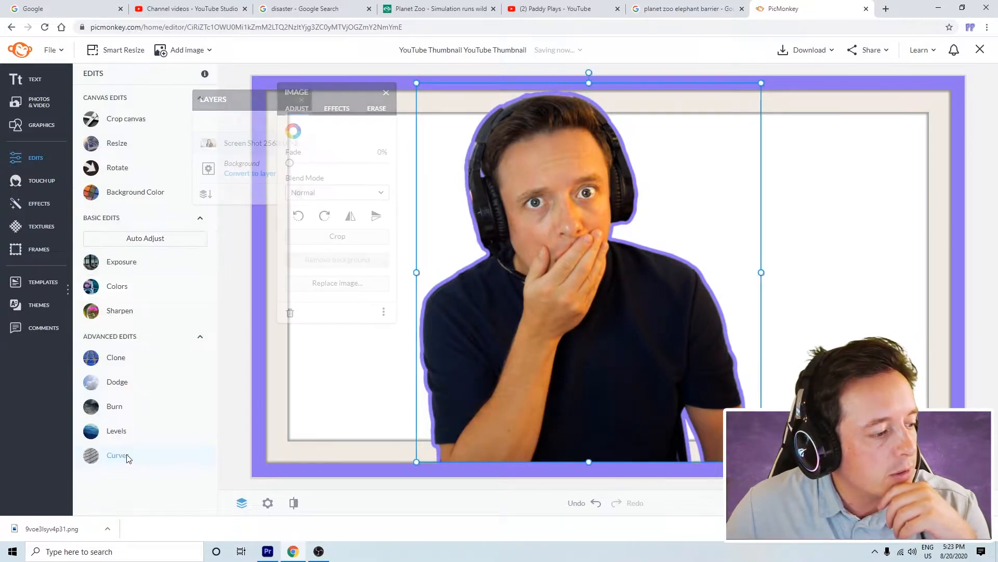
Step: Apply an exposure edit with 17% contrast to the cut-out photo, and close the image settings and layers list
{"action": "left_click", "coordinate": [115, 261]}
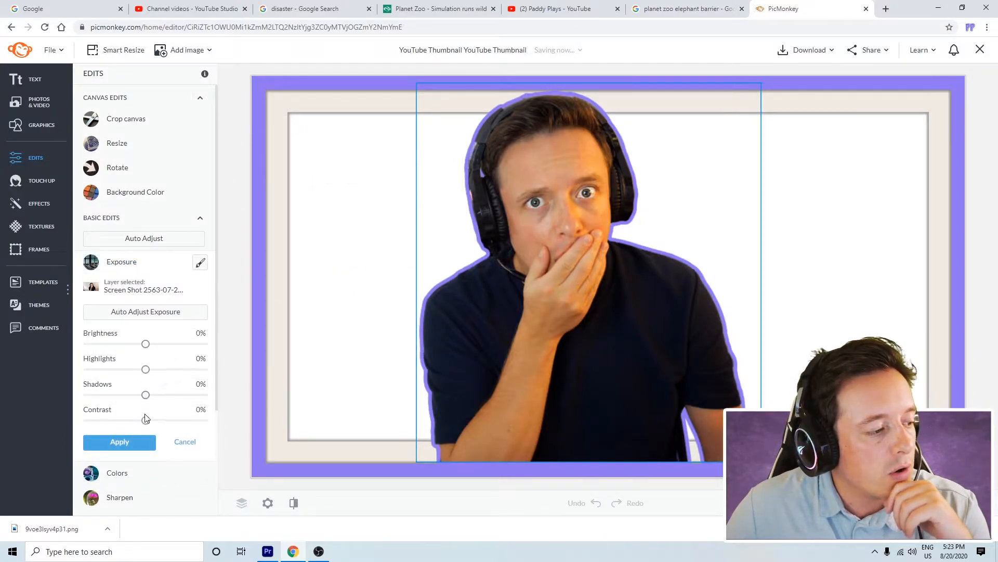
{"action": "mouse_move", "coordinate": [146, 420]}
{"action": "left_mouse_down"}
{"action": "mouse_move", "coordinate": [169, 419]}
{"action": "mouse_move", "coordinate": [143, 419]}
{"action": "mouse_move", "coordinate": [156, 412]}
{"action": "left_mouse_up"}
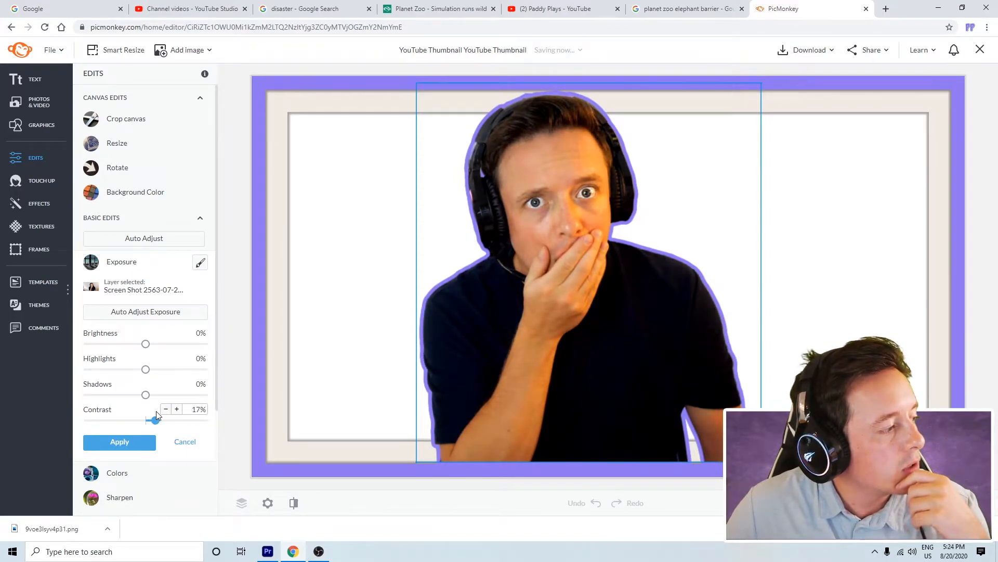
{"action": "left_click", "coordinate": [119, 441]}
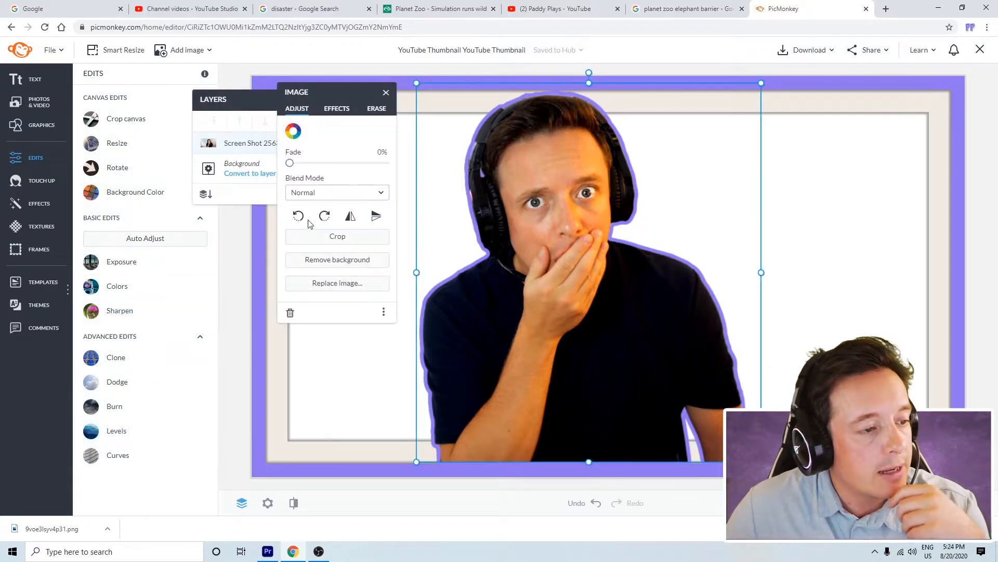
{"action": "left_click", "coordinate": [385, 92]}
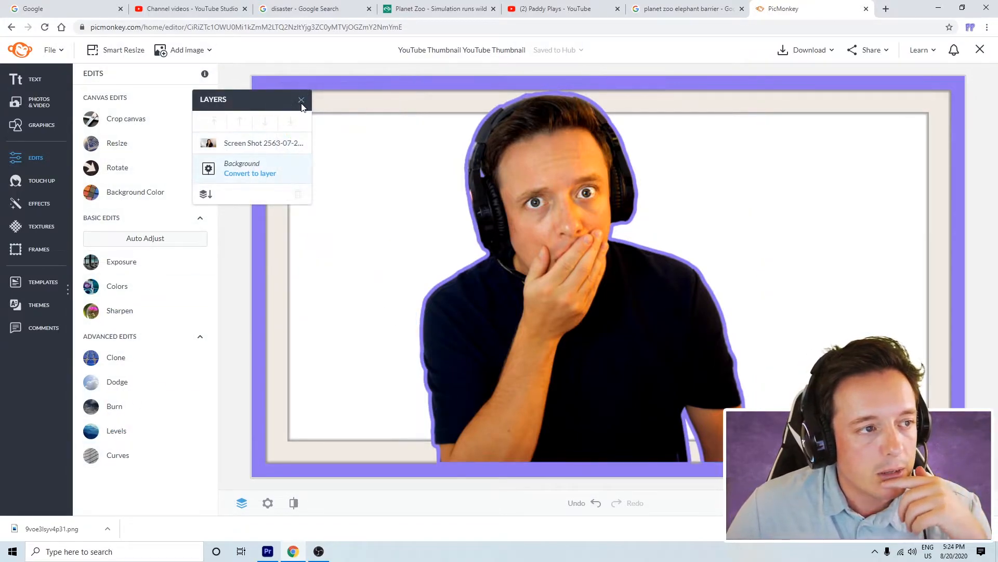
{"action": "left_click", "coordinate": [304, 100]}
Step: Move the cut-out photo to the left edge of the thumbnail, over the frame, and deselect it
{"action": "left_click", "coordinate": [505, 163]}
{"action": "left_click_drag", "start_coordinate": [577, 157], "coordinate": [413, 157]}
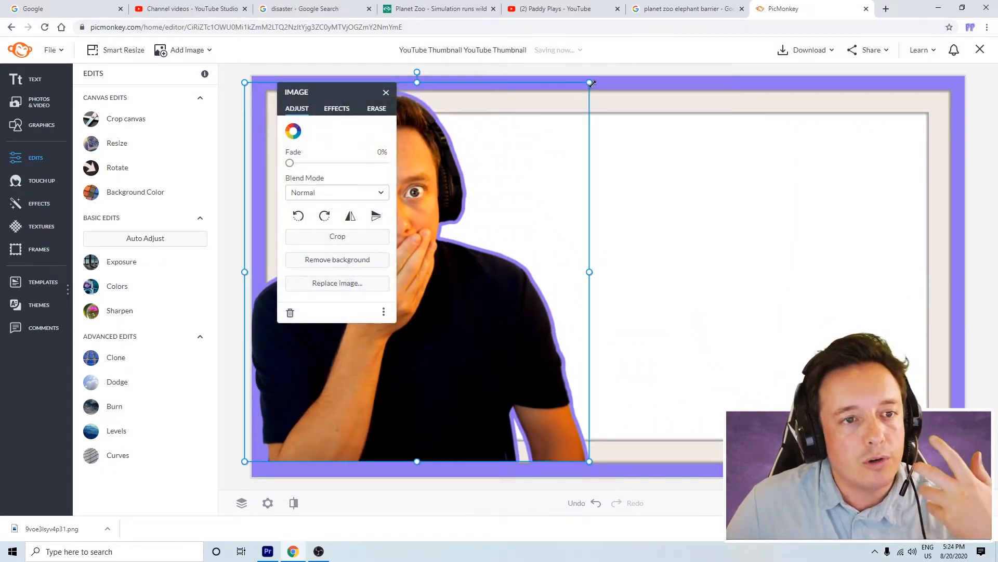
{"action": "scroll", "coordinate": [527, 278], "scroll_direction": "down", "scroll_amount": 1}
{"action": "scroll", "coordinate": [527, 277], "scroll_direction": "down", "scroll_amount": 2}
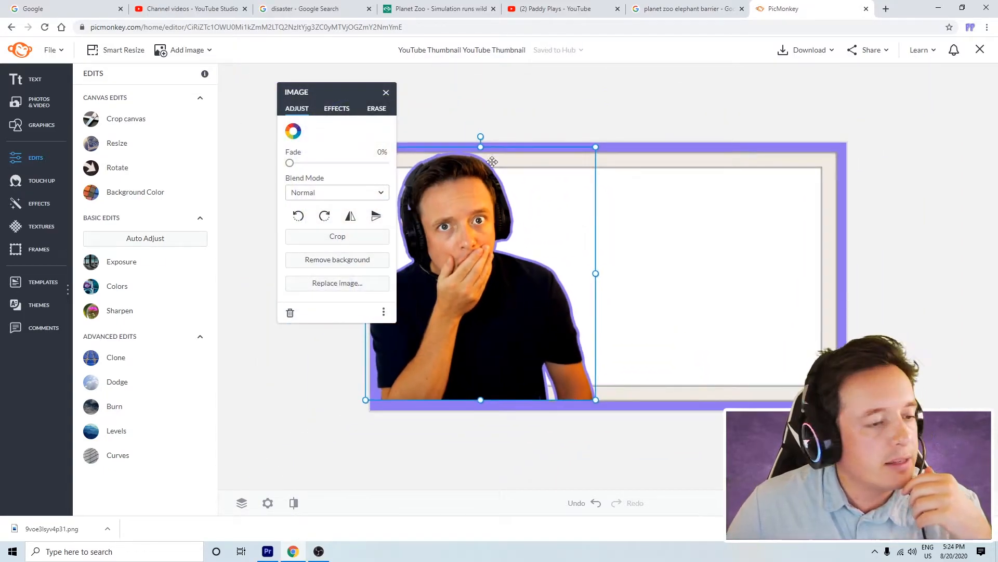
{"action": "left_click", "coordinate": [610, 312]}
{"action": "scroll", "coordinate": [610, 313], "scroll_direction": "up", "scroll_amount": 6}
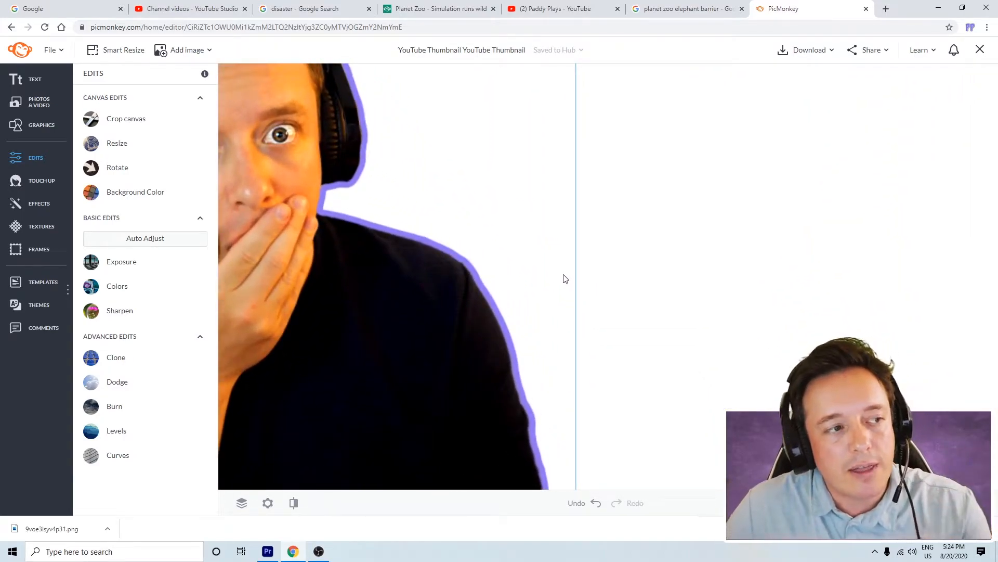
{"action": "scroll", "coordinate": [566, 279], "scroll_direction": "down", "scroll_amount": 6}
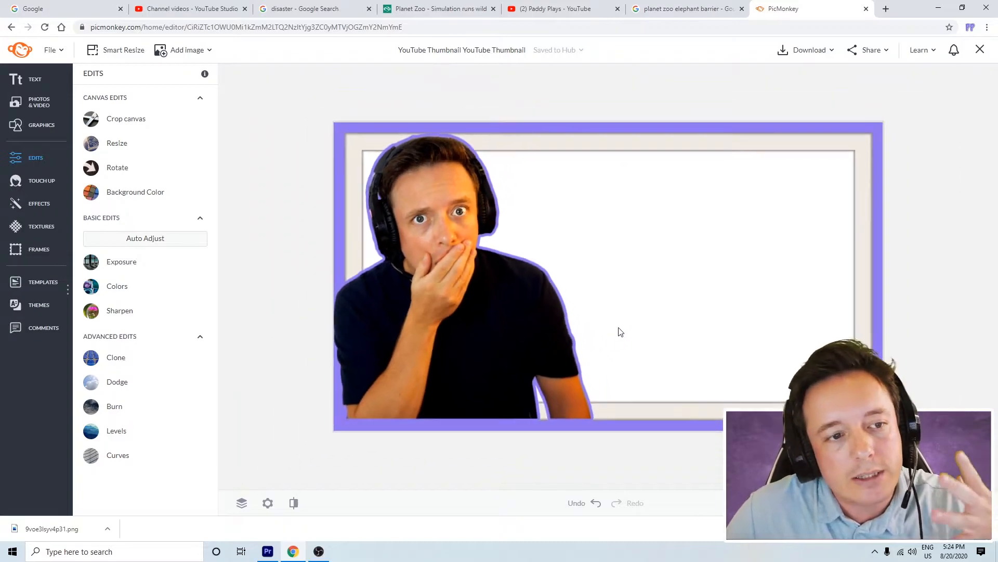
Step: Enlarge the cut-out photo and reposition it over the left part of the thumbnail, with the head just inside the top edge
{"action": "scroll", "coordinate": [608, 328], "scroll_direction": "down", "scroll_amount": 1}
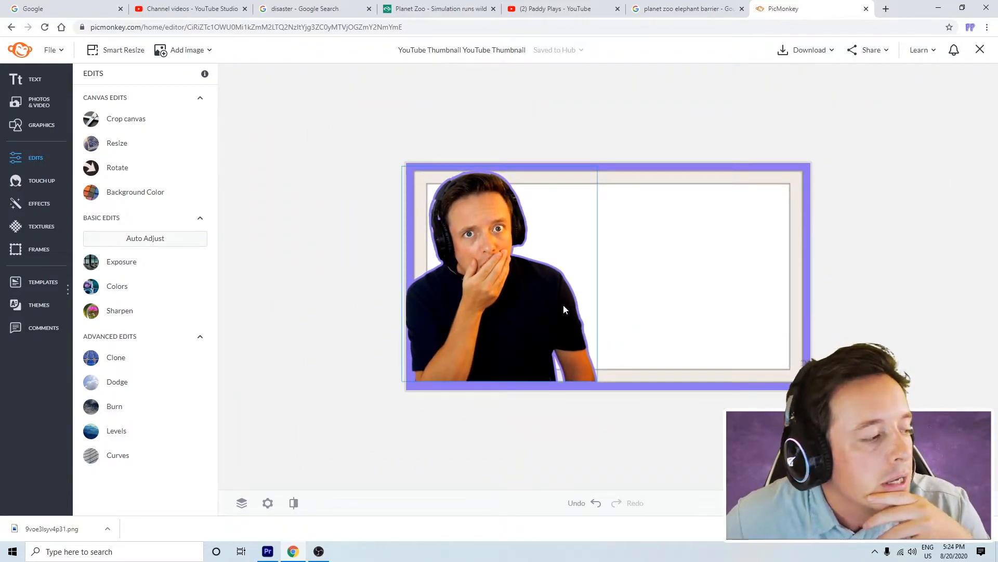
{"action": "scroll", "coordinate": [564, 305], "scroll_direction": "down", "scroll_amount": 3}
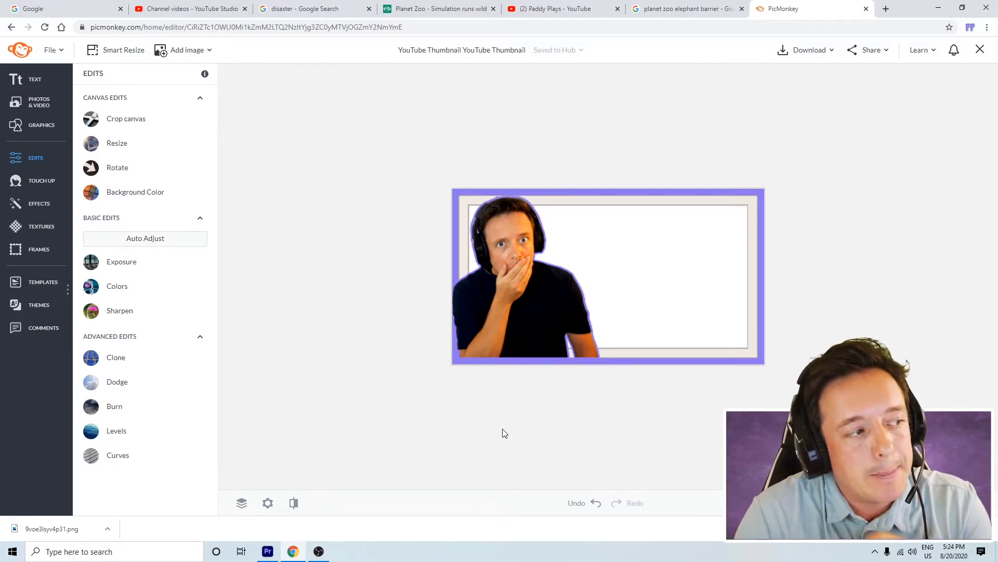
{"action": "scroll", "coordinate": [641, 358], "scroll_direction": "up", "scroll_amount": 3}
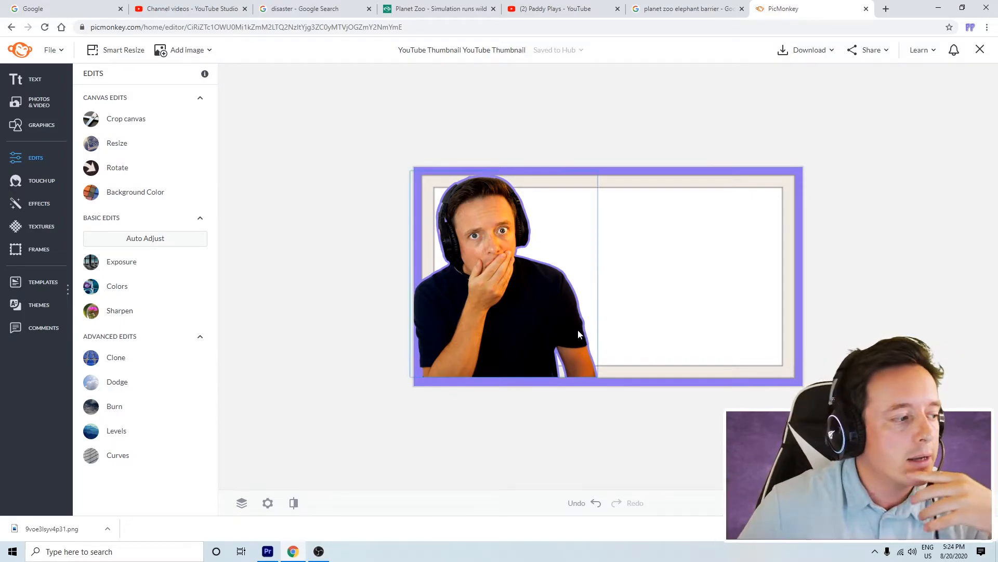
{"action": "scroll", "coordinate": [577, 338], "scroll_direction": "down", "scroll_amount": 3}
{"action": "scroll", "coordinate": [625, 359], "scroll_direction": "up", "scroll_amount": 1}
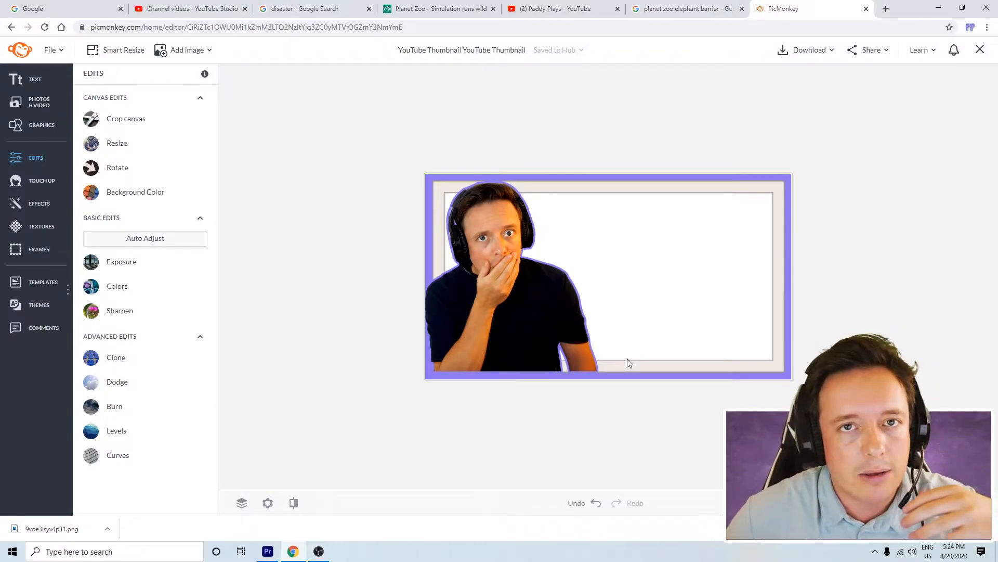
{"action": "mouse_move", "coordinate": [510, 301]}
{"action": "left_mouse_down"}
{"action": "mouse_move", "coordinate": [522, 302]}
{"action": "mouse_move", "coordinate": [511, 298]}
{"action": "left_mouse_up"}
{"action": "left_click_drag", "start_coordinate": [599, 176], "coordinate": [729, 104]}
{"action": "left_click_drag", "start_coordinate": [508, 235], "coordinate": [488, 331]}
Step: Review the existing thumbnails on the YouTube channel's videos page for reference, and return to the PicMonkey design
{"action": "left_click", "coordinate": [555, 9]}
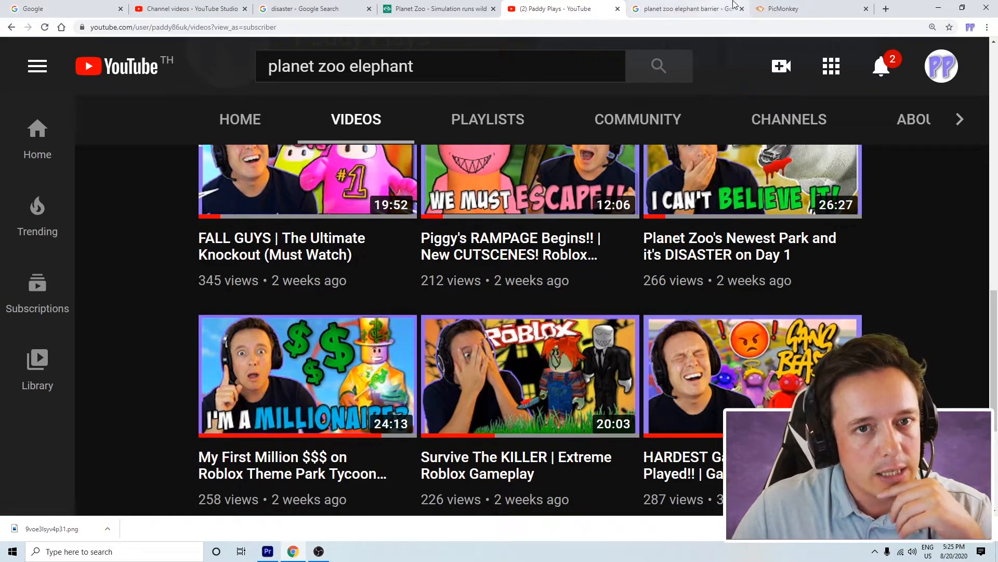
{"action": "scroll", "coordinate": [726, 301], "scroll_direction": "up", "scroll_amount": 1}
{"action": "scroll", "coordinate": [726, 300], "scroll_direction": "up", "scroll_amount": 2}
{"action": "scroll", "coordinate": [676, 333], "scroll_direction": "up", "scroll_amount": 5}
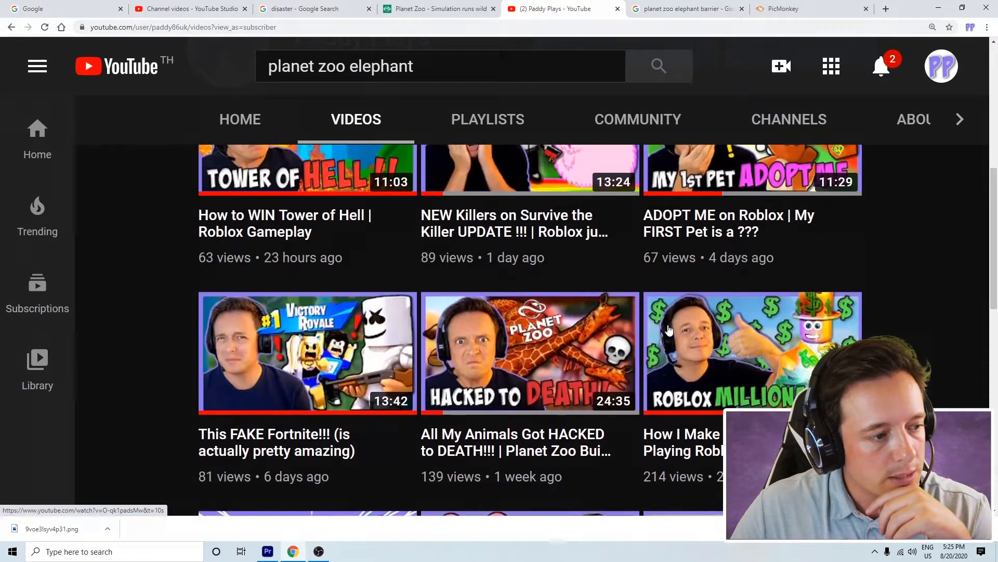
{"action": "scroll", "coordinate": [507, 354], "scroll_direction": "up", "scroll_amount": 4}
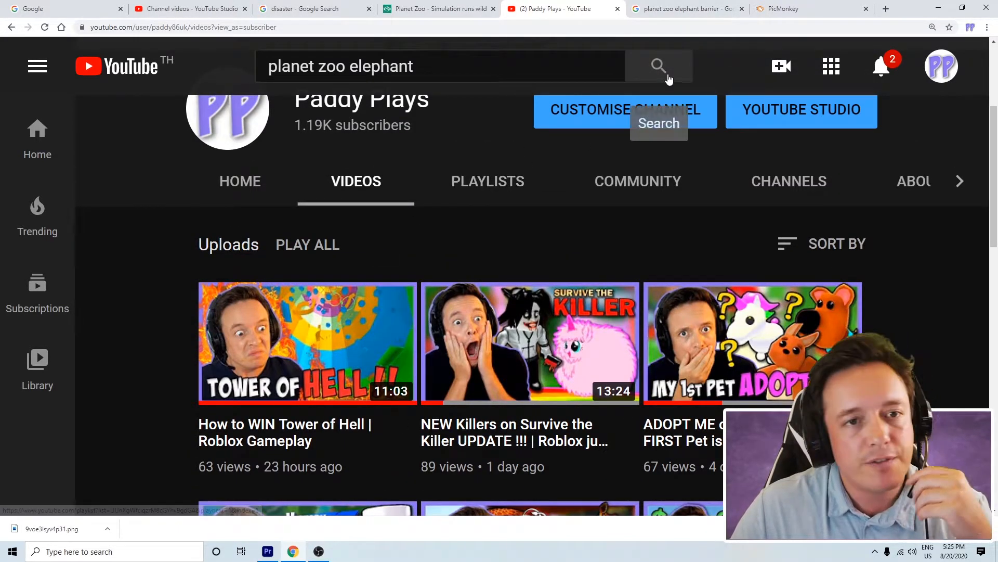
{"action": "left_click", "coordinate": [804, 6]}
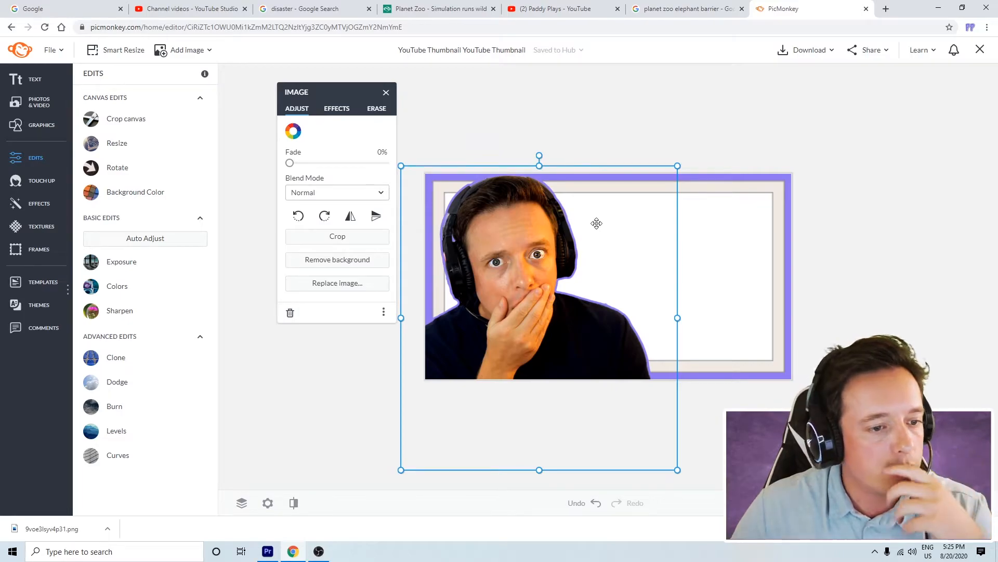
Step: Crop the cut-out photo's lower and left edges to the inner edge of the purple border, and apply the crop
{"action": "left_click_drag", "start_coordinate": [534, 292], "coordinate": [528, 292]}
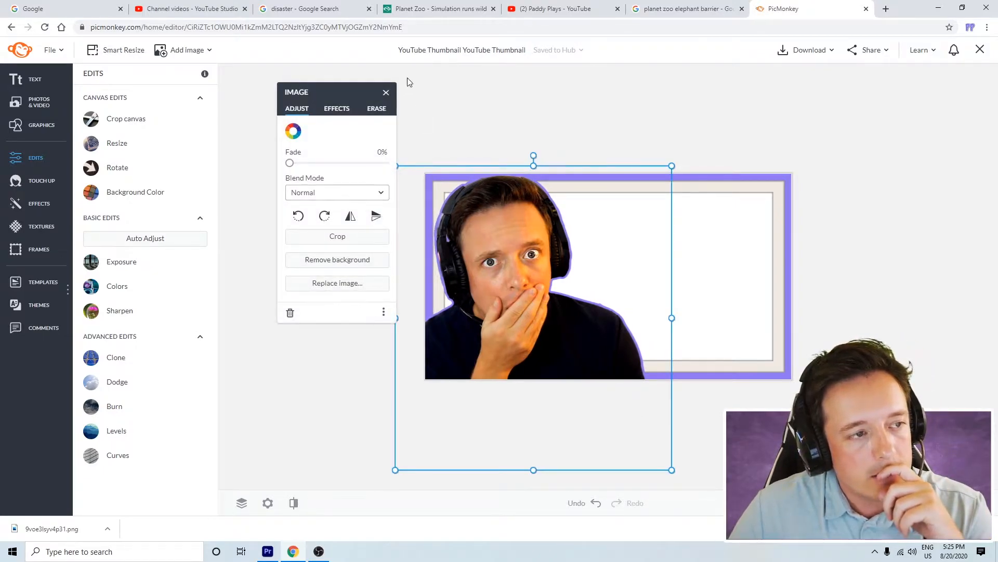
{"action": "left_click", "coordinate": [338, 235]}
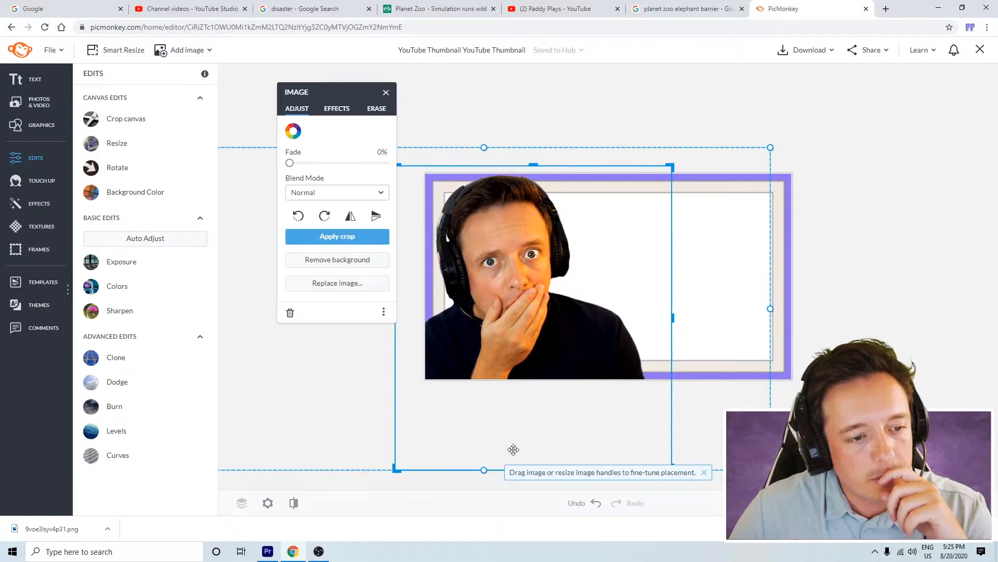
{"action": "left_click_drag", "start_coordinate": [541, 442], "coordinate": [558, 357]}
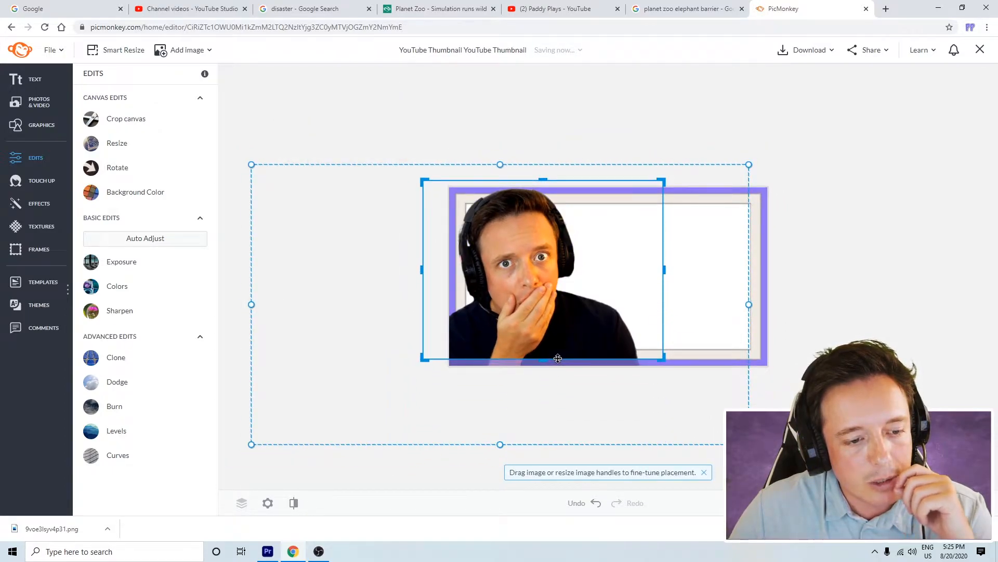
{"action": "left_click_drag", "start_coordinate": [421, 269], "coordinate": [455, 263]}
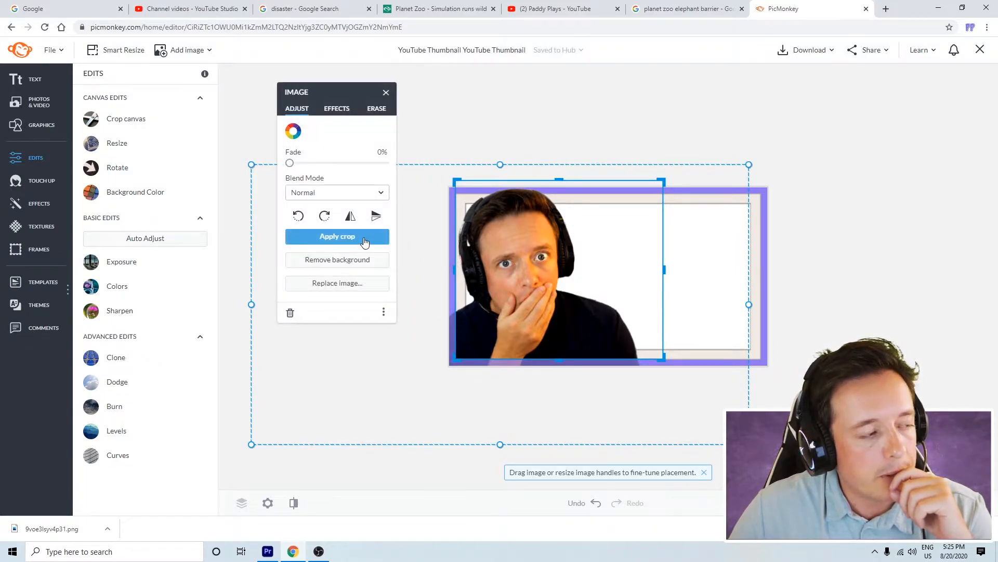
{"action": "left_click", "coordinate": [337, 237]}
Step: Align the cropped cut-out photo with the inner lower-left corner of the purple border
{"action": "mouse_move", "coordinate": [523, 297]}
{"action": "left_mouse_down"}
{"action": "mouse_move", "coordinate": [547, 259]}
{"action": "mouse_move", "coordinate": [528, 283]}
{"action": "left_mouse_up"}
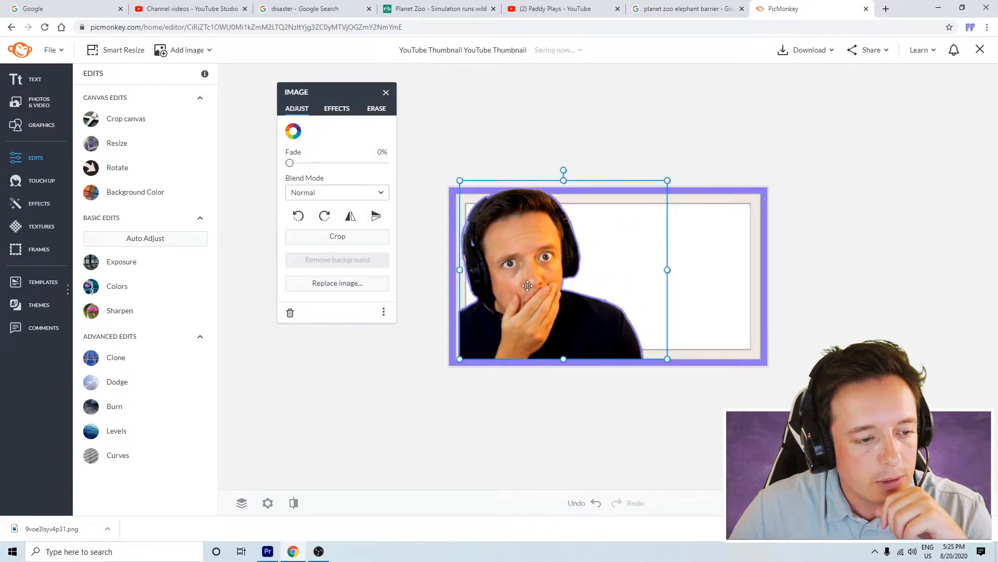
{"action": "scroll", "coordinate": [542, 363], "scroll_direction": "up", "scroll_amount": 3}
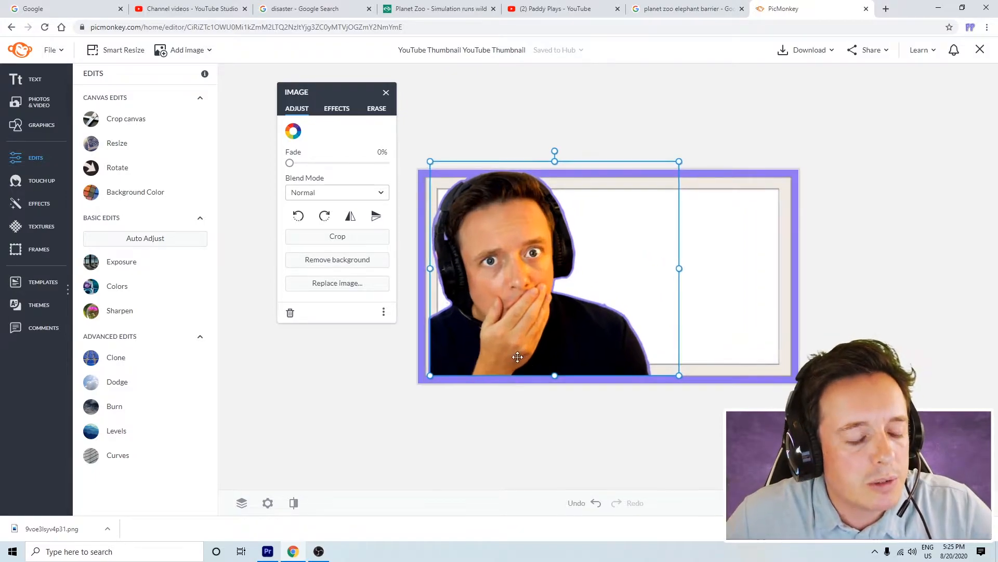
{"action": "left_click_drag", "start_coordinate": [480, 331], "coordinate": [475, 328]}
Step: Erase rough bits along the cut-out's shoulder and headphone edges with a size 9 eraser at 50% hardness and 100% strength
{"action": "scroll", "coordinate": [439, 352], "scroll_direction": "up", "scroll_amount": 5}
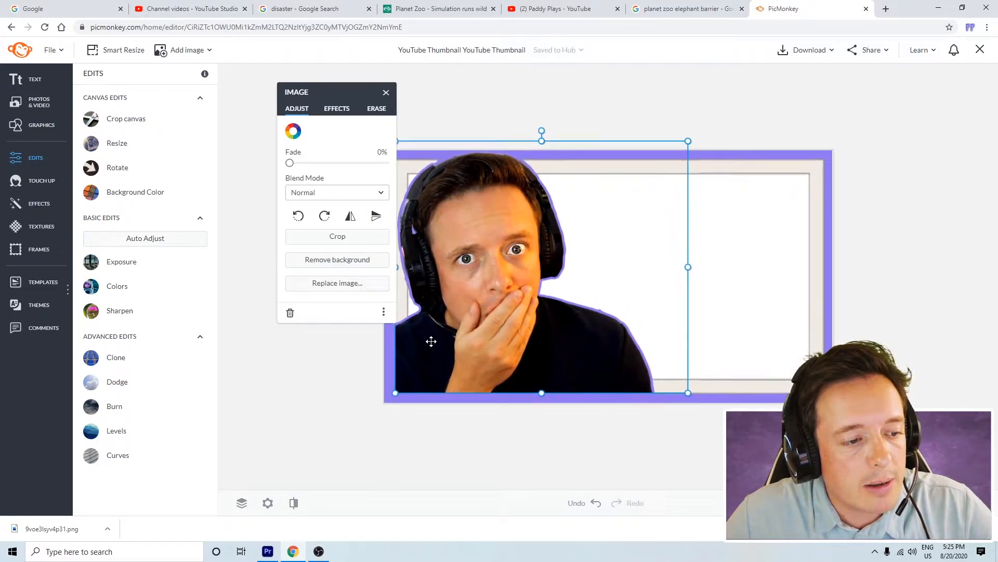
{"action": "scroll", "coordinate": [598, 343], "scroll_direction": "up", "scroll_amount": 1}
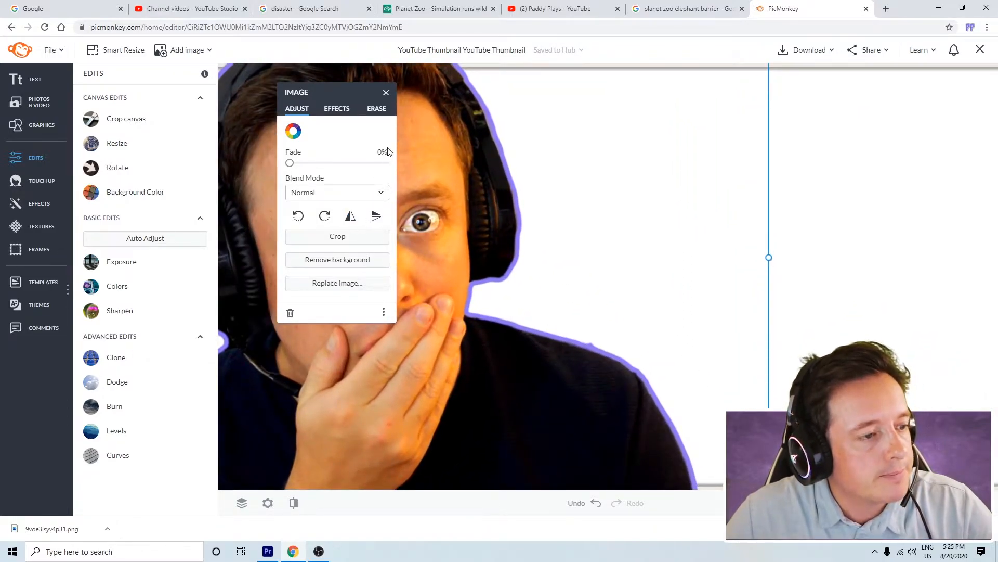
{"action": "left_click", "coordinate": [376, 108]}
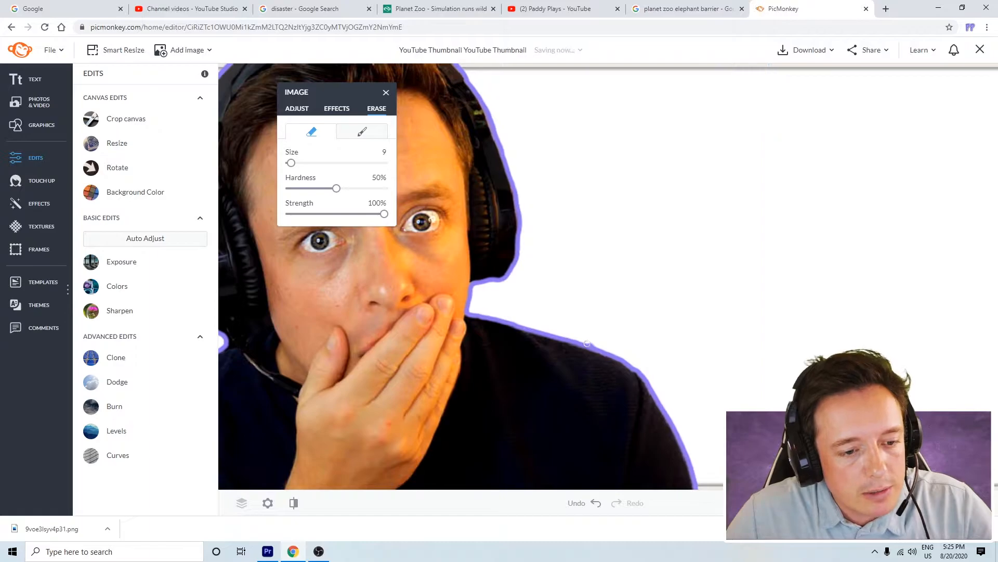
{"action": "scroll", "coordinate": [587, 343], "scroll_direction": "down", "scroll_amount": 3}
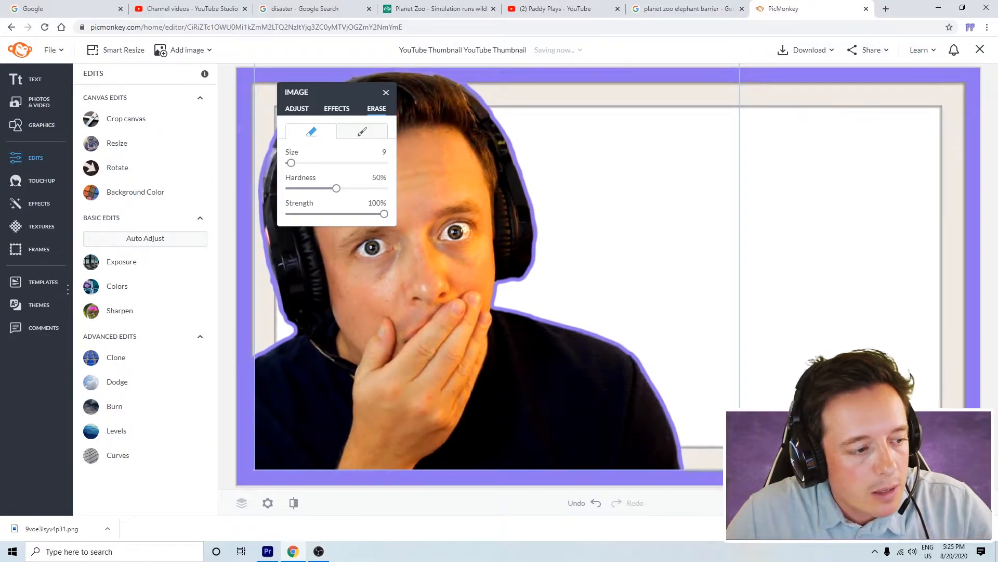
{"action": "scroll", "coordinate": [620, 384], "scroll_direction": "up", "scroll_amount": 4}
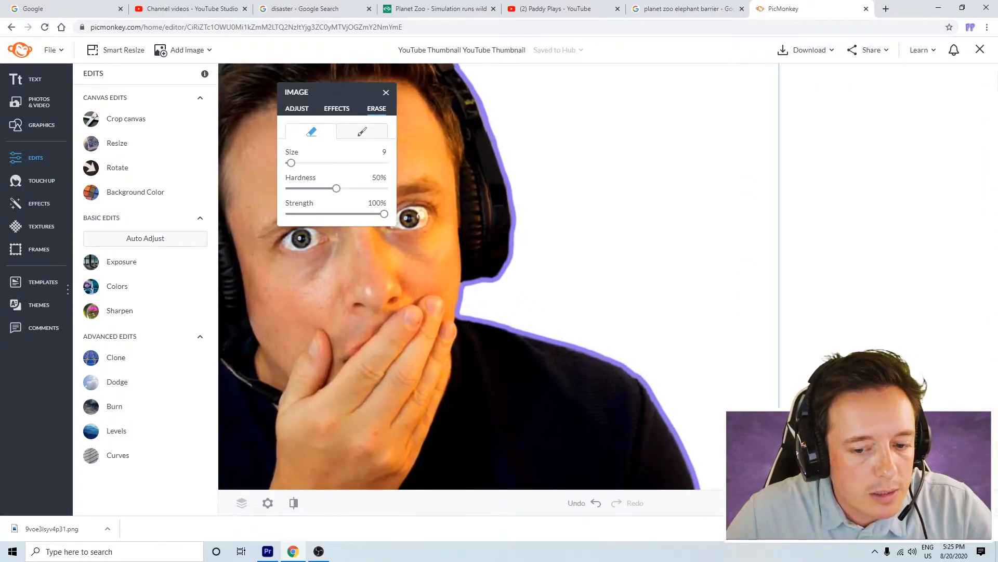
{"action": "scroll", "coordinate": [645, 307], "scroll_direction": "up", "scroll_amount": 2}
{"action": "scroll", "coordinate": [664, 306], "scroll_direction": "down", "scroll_amount": 3}
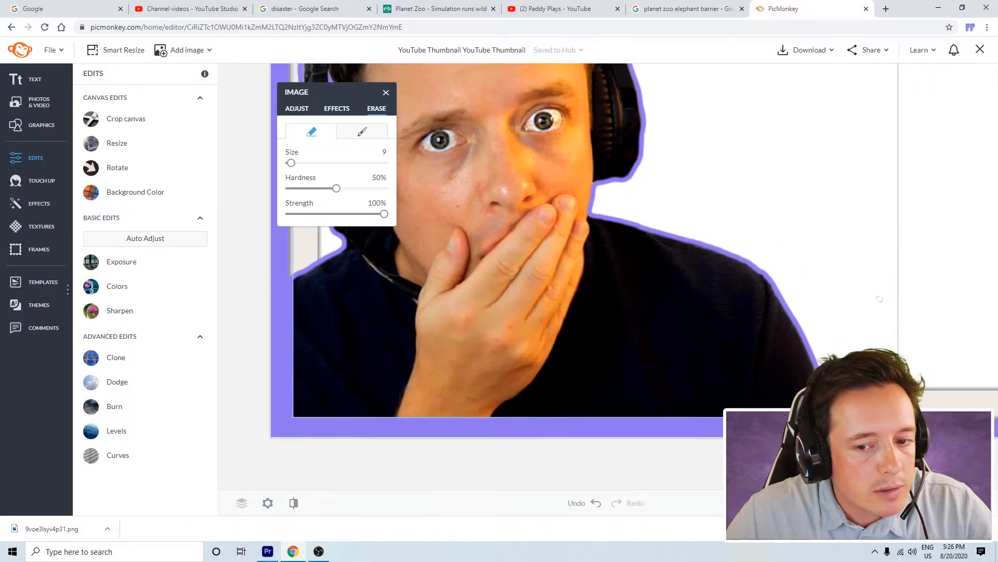
{"action": "left_click_drag", "start_coordinate": [357, 94], "coordinate": [574, 100]}
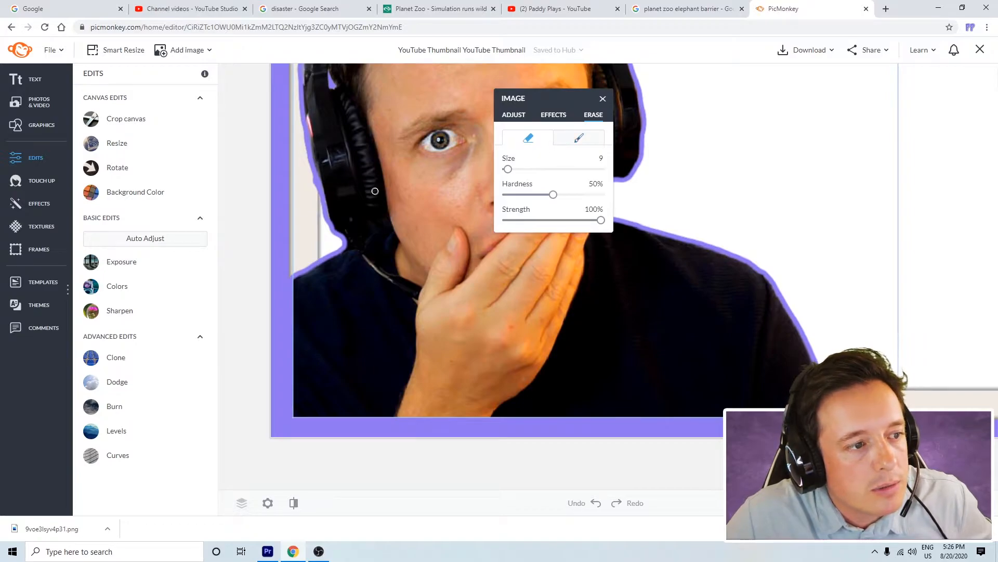
{"action": "left_click_drag", "start_coordinate": [311, 180], "coordinate": [325, 217]}
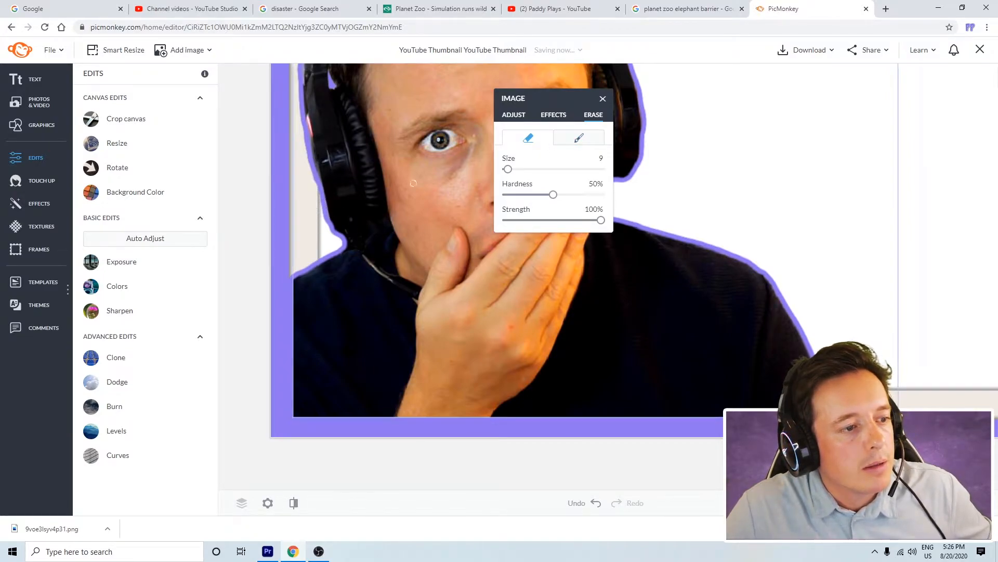
{"action": "left_click", "coordinate": [602, 99]}
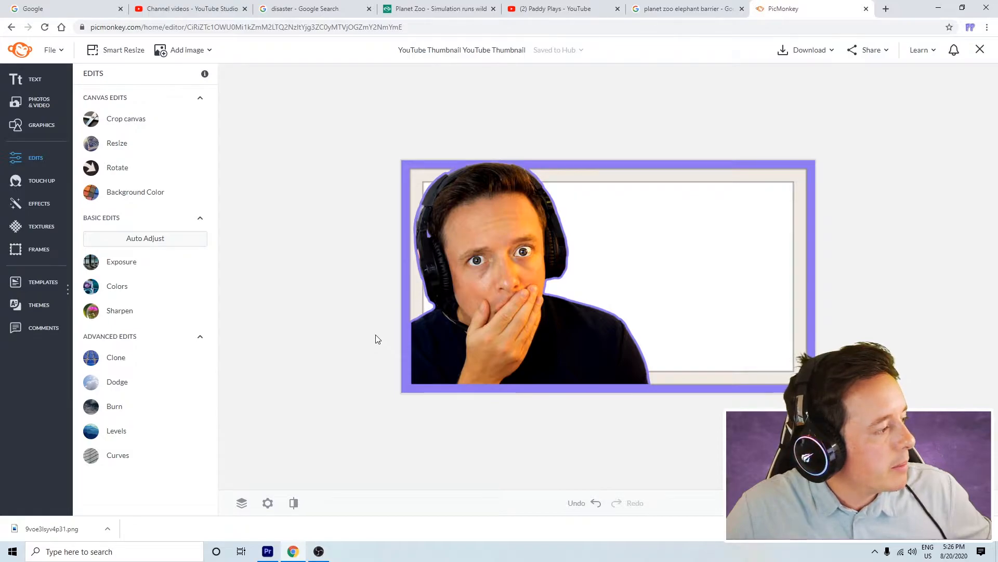
Step: Add the elephant image 9voe3lsyv4p31 from the Current Edit Files folder on the Desktop, covering the whole canvas
{"action": "left_click", "coordinate": [40, 101]}
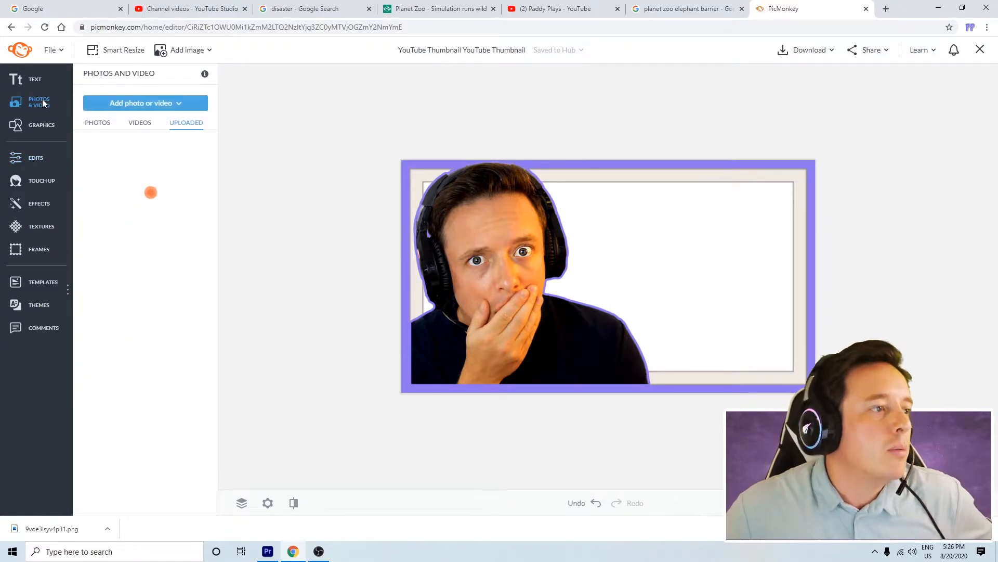
{"action": "left_click", "coordinate": [151, 101]}
{"action": "left_click", "coordinate": [131, 139]}
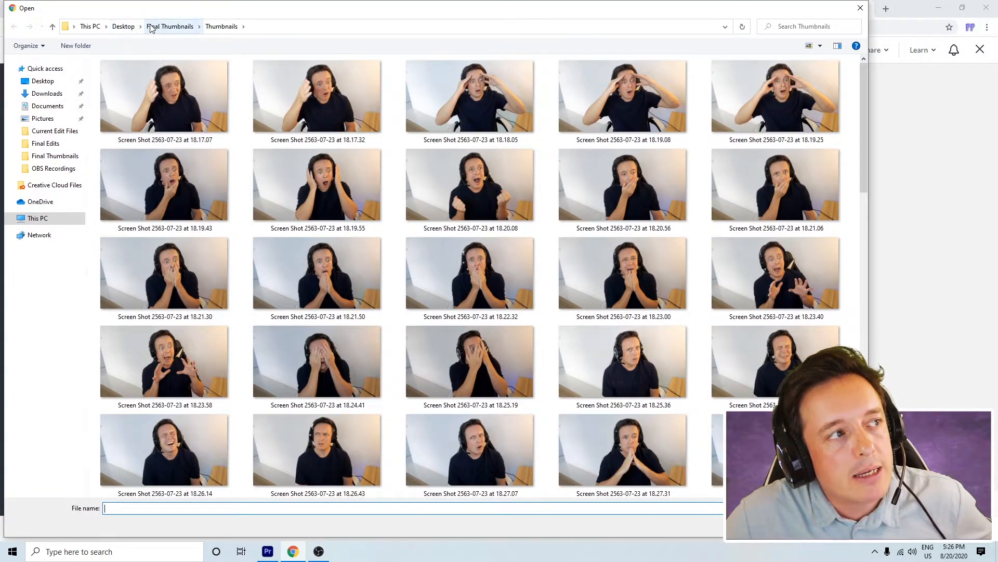
{"action": "left_click", "coordinate": [123, 26]}
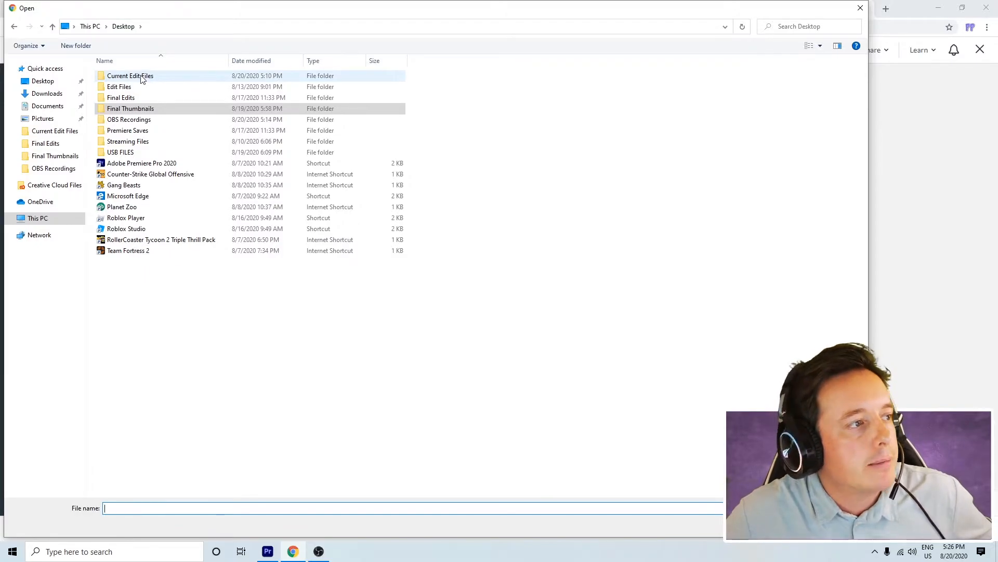
{"action": "double_click", "coordinate": [142, 78]}
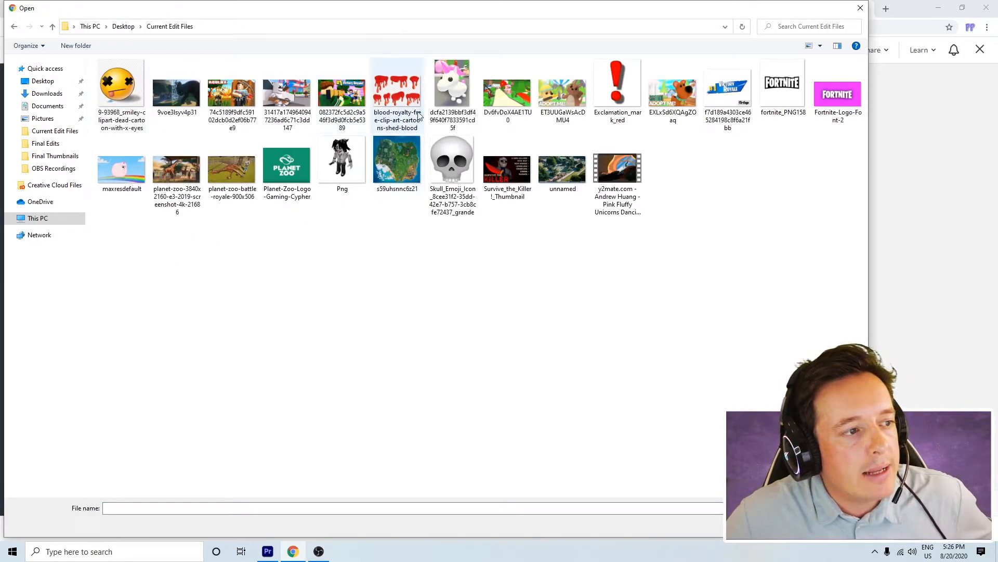
{"action": "double_click", "coordinate": [175, 96]}
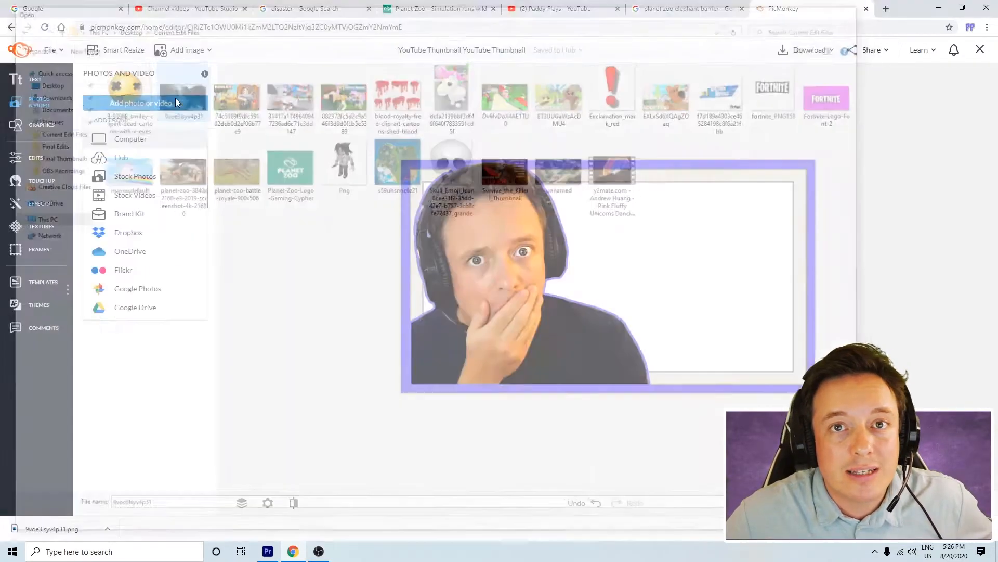
{"action": "left_click", "coordinate": [603, 97]}
{"action": "left_click", "coordinate": [423, 194]}
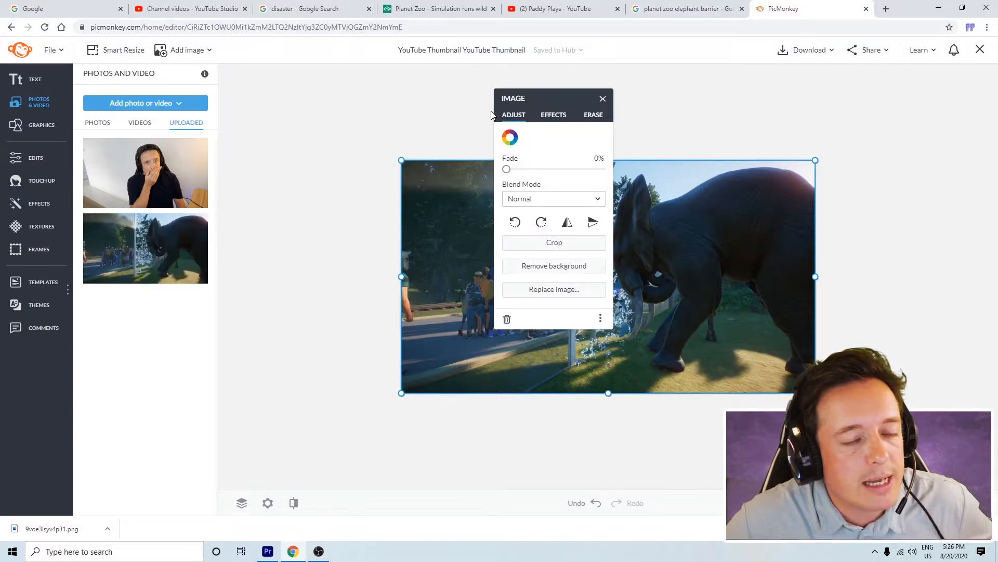
Step: Move the elephant image one layer down, behind the cut-out photo, and deselect it
{"action": "left_click_drag", "start_coordinate": [602, 108], "coordinate": [953, 107]}
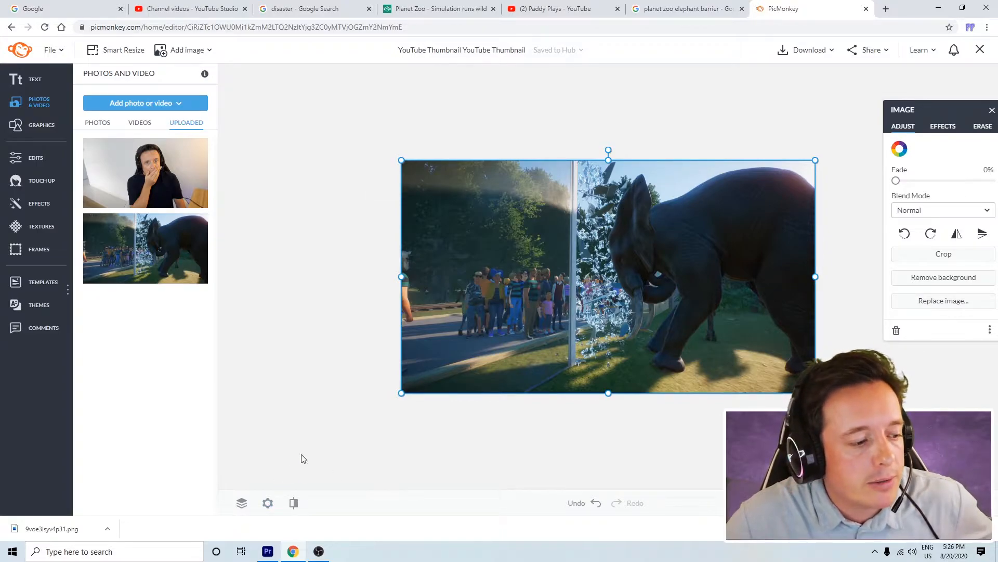
{"action": "left_click", "coordinate": [241, 503]}
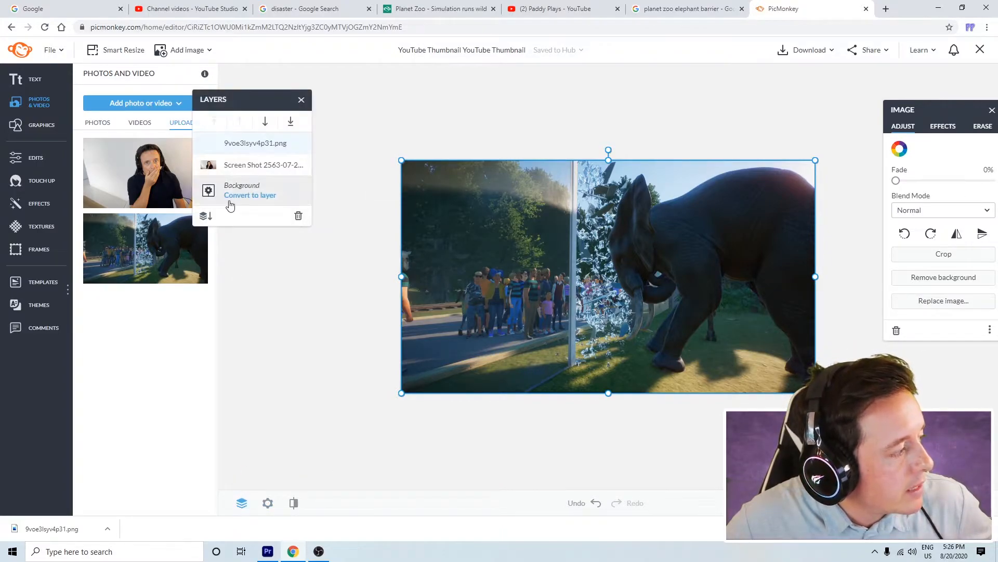
{"action": "left_click", "coordinate": [266, 122]}
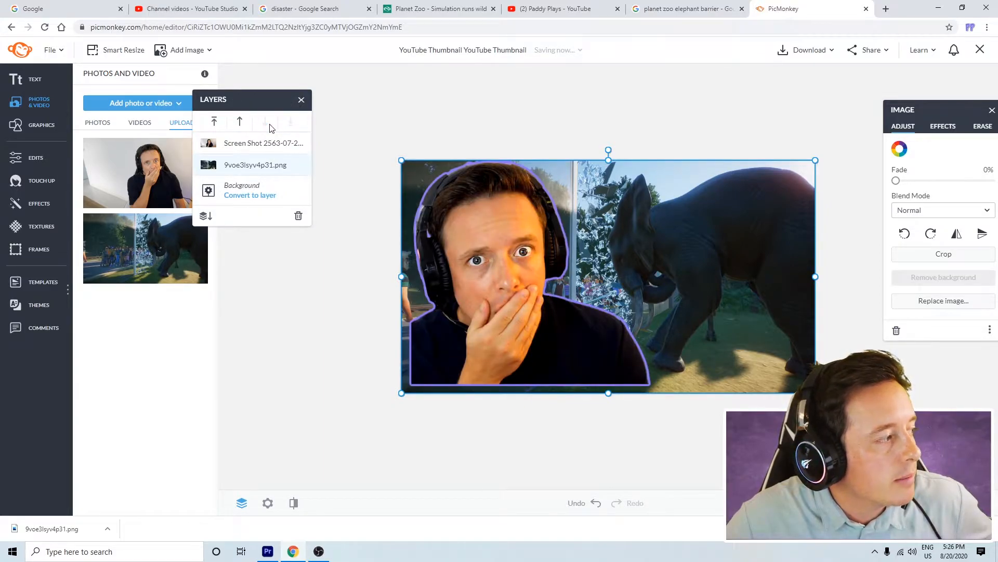
{"action": "left_click", "coordinate": [517, 145]}
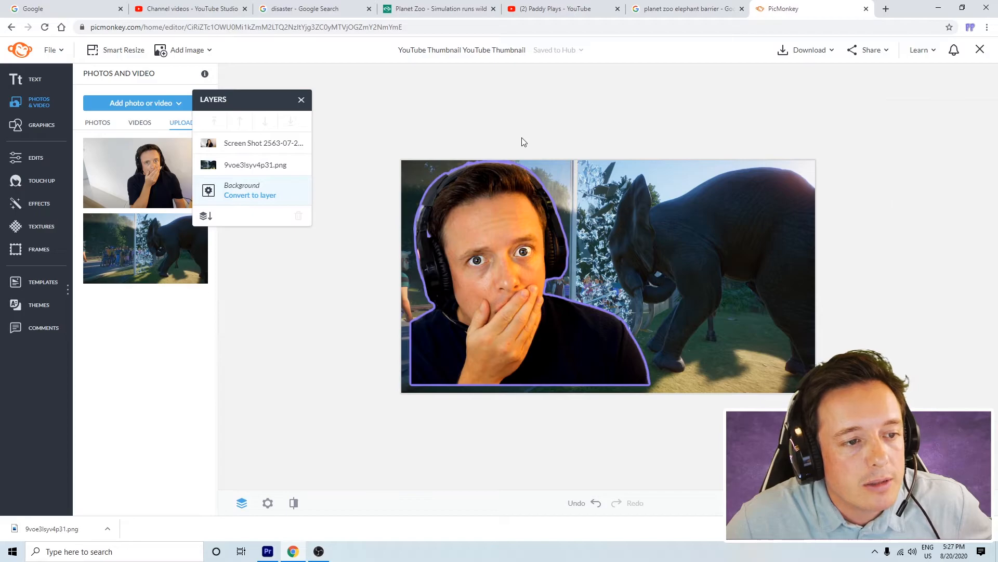
Step: Crop the elephant image on all four sides to the inner edge of the purple border and deselect it
{"action": "left_click", "coordinate": [660, 226]}
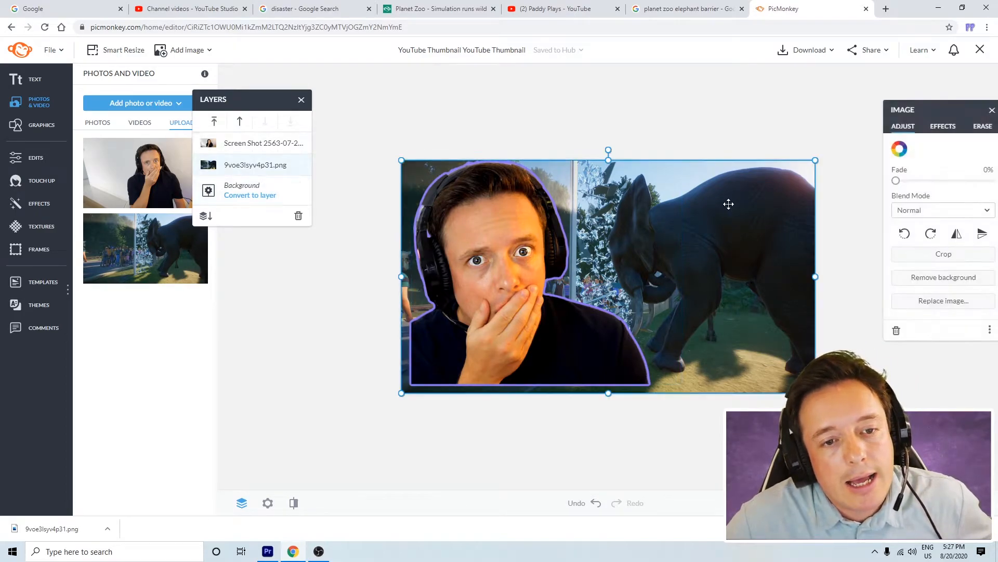
{"action": "left_click", "coordinate": [943, 255]}
{"action": "left_click_drag", "start_coordinate": [608, 161], "coordinate": [612, 168]}
{"action": "mouse_move", "coordinate": [814, 277]}
{"action": "left_mouse_down"}
{"action": "mouse_move", "coordinate": [780, 277]}
{"action": "mouse_move", "coordinate": [807, 277]}
{"action": "left_mouse_up"}
{"action": "left_click_drag", "start_coordinate": [609, 392], "coordinate": [609, 384]}
{"action": "left_click_drag", "start_coordinate": [398, 275], "coordinate": [410, 276]}
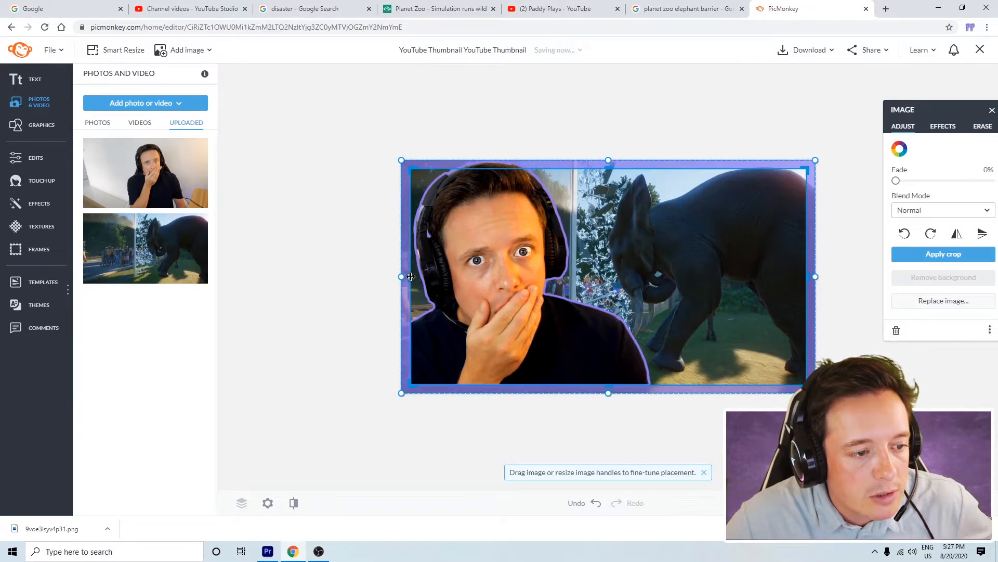
{"action": "left_click", "coordinate": [937, 260]}
{"action": "left_click", "coordinate": [892, 416]}
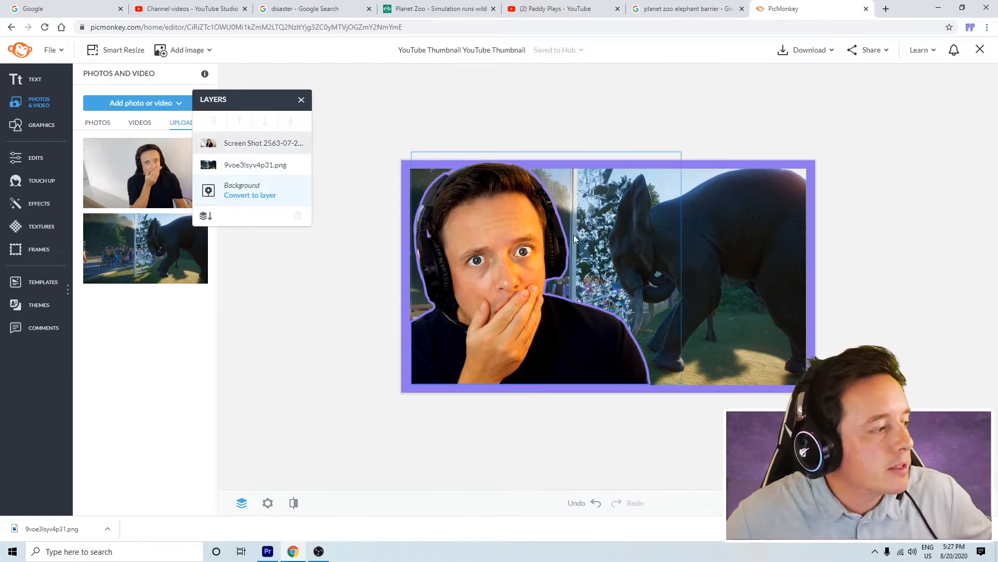
Step: Enlarge the elephant image and reposition it so the crowd, shattering glass and elephant's head show beside the cut-out
{"action": "left_click", "coordinate": [733, 258]}
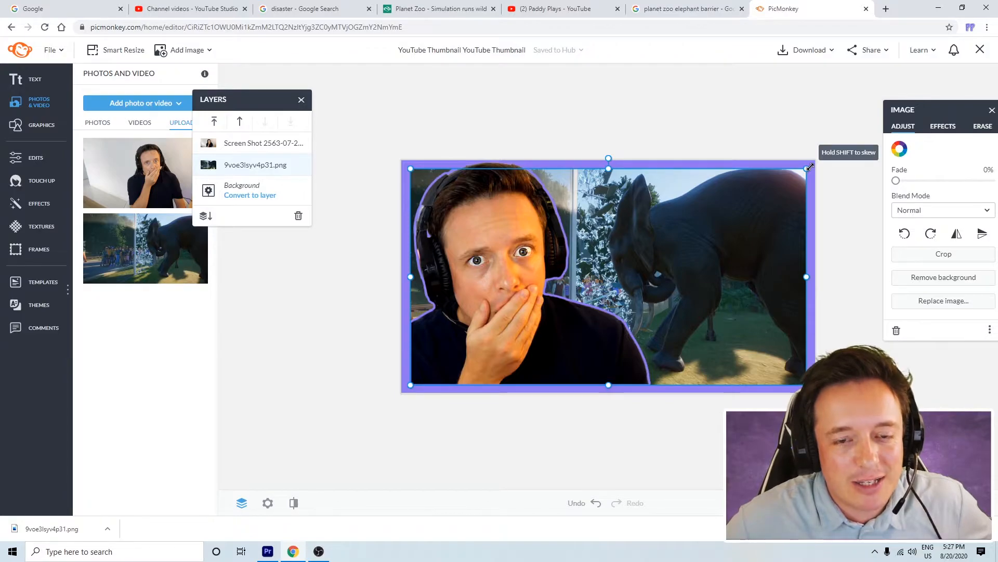
{"action": "left_click_drag", "start_coordinate": [809, 167], "coordinate": [995, 103]}
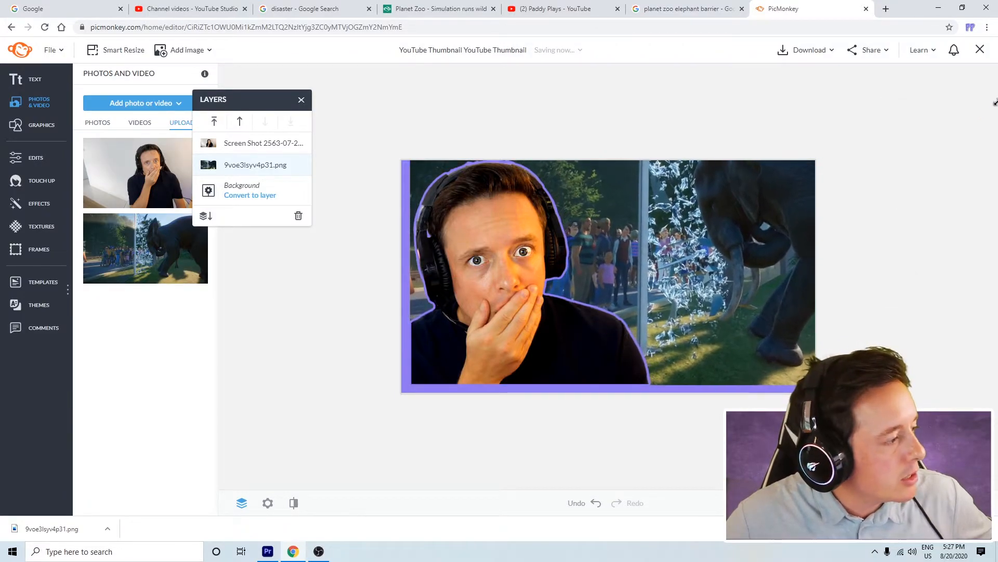
{"action": "left_click_drag", "start_coordinate": [749, 218], "coordinate": [719, 274]}
Step: Recrop the enlarged elephant image so the purple border shows evenly on all sides, leaving it deselected
{"action": "left_click", "coordinate": [941, 254]}
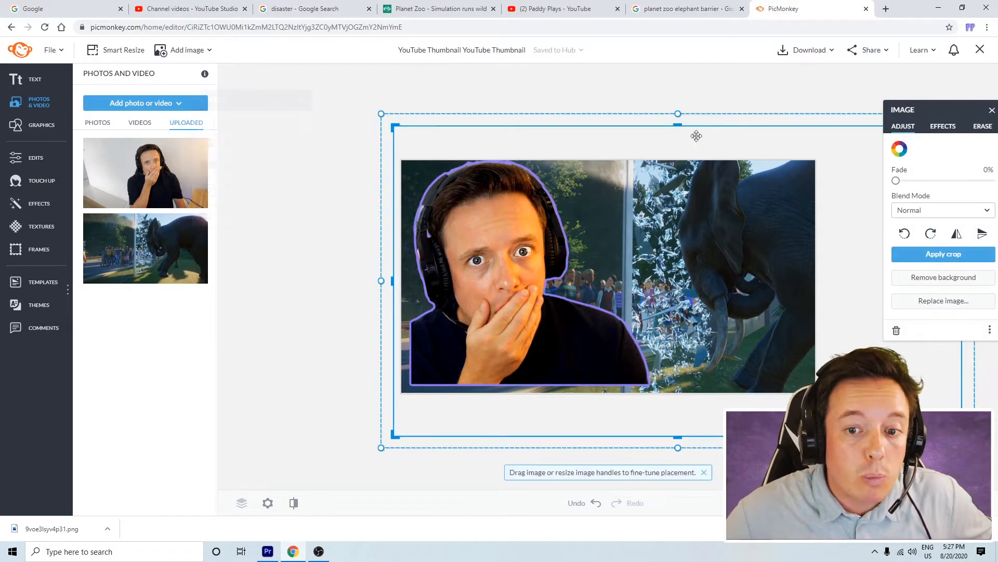
{"action": "left_click_drag", "start_coordinate": [681, 126], "coordinate": [681, 170]}
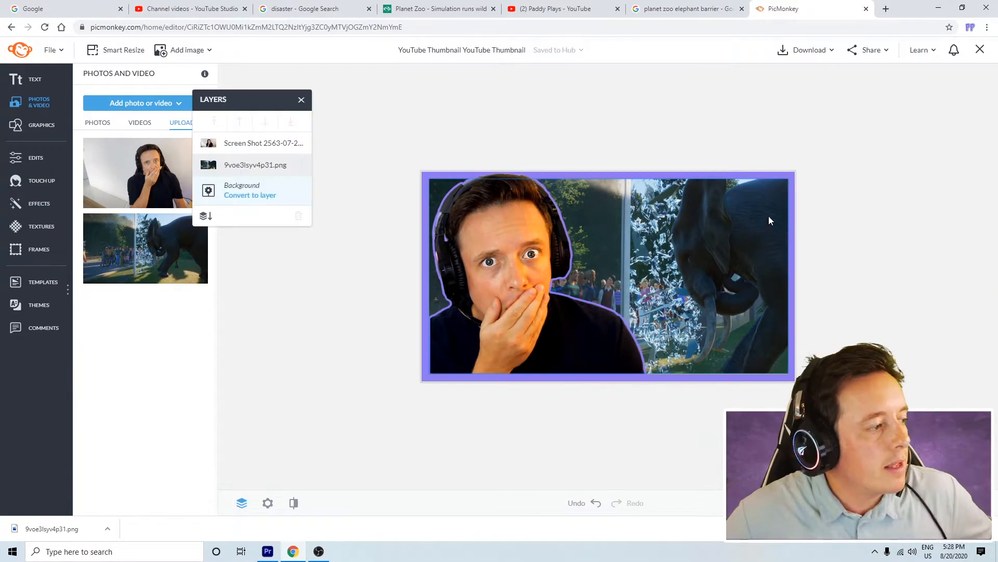
{"action": "left_click", "coordinate": [752, 209]}
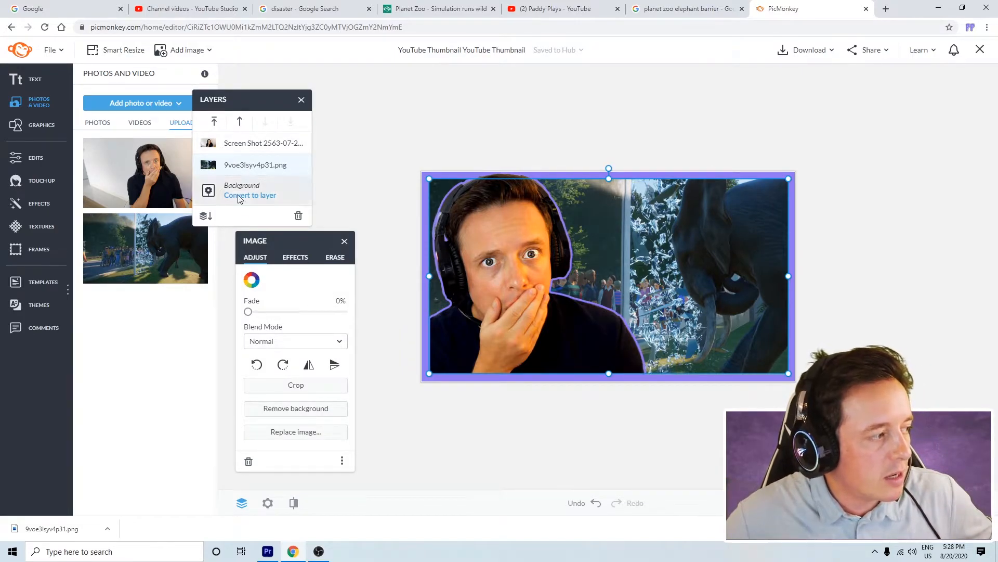
{"action": "left_click", "coordinate": [691, 160]}
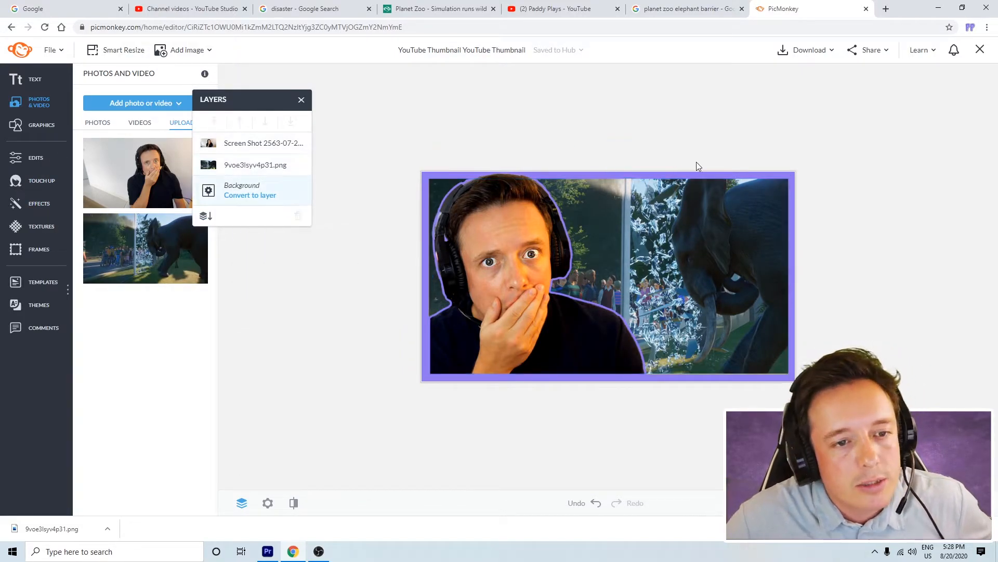
Step: Adjust the elephant image's exposure to 21% brightness, 7% shadows and 77% contrast, and apply it
{"action": "left_click", "coordinate": [785, 208]}
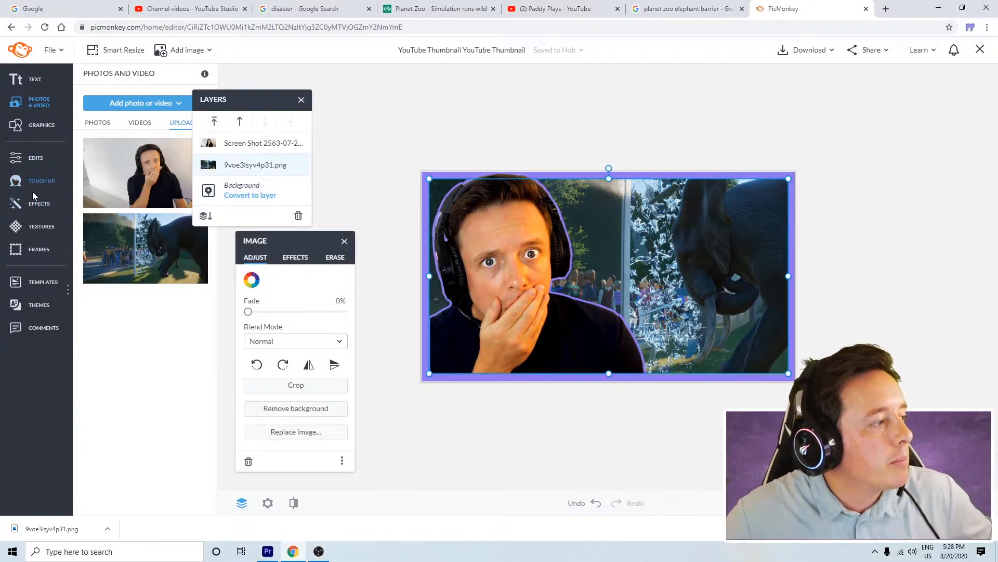
{"action": "left_click", "coordinate": [32, 159]}
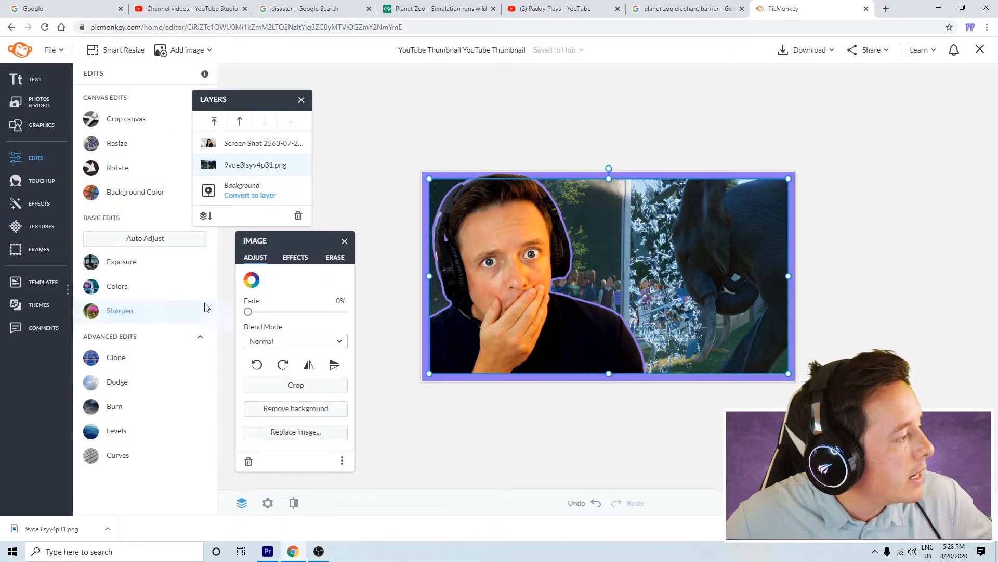
{"action": "left_click", "coordinate": [123, 267]}
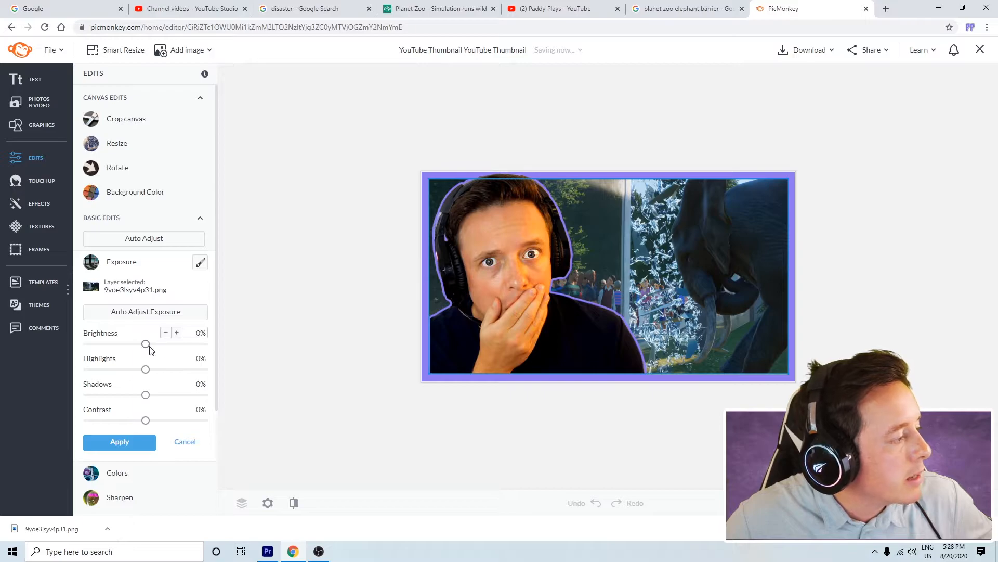
{"action": "left_click_drag", "start_coordinate": [148, 348], "coordinate": [157, 346]}
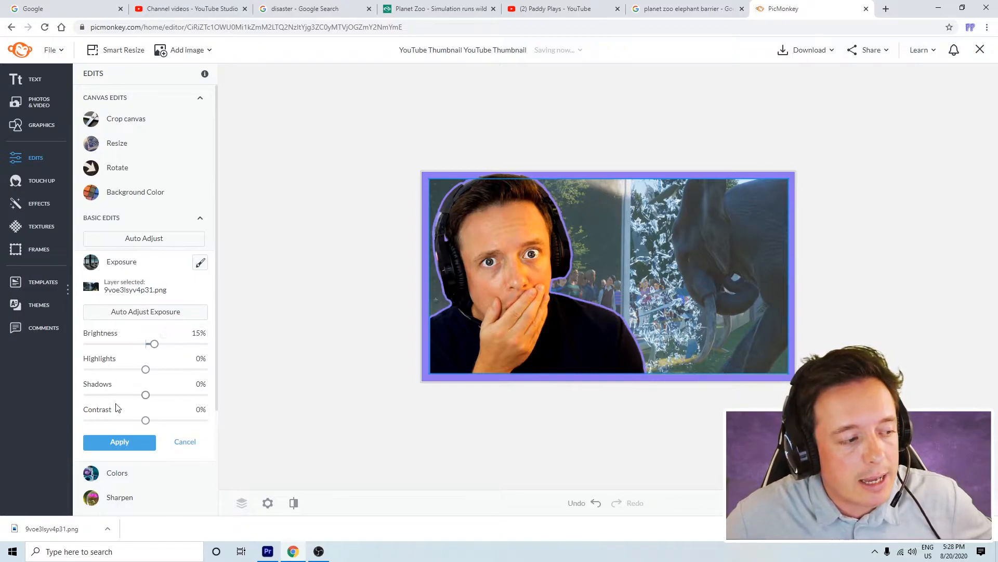
{"action": "left_click_drag", "start_coordinate": [143, 420], "coordinate": [165, 421]}
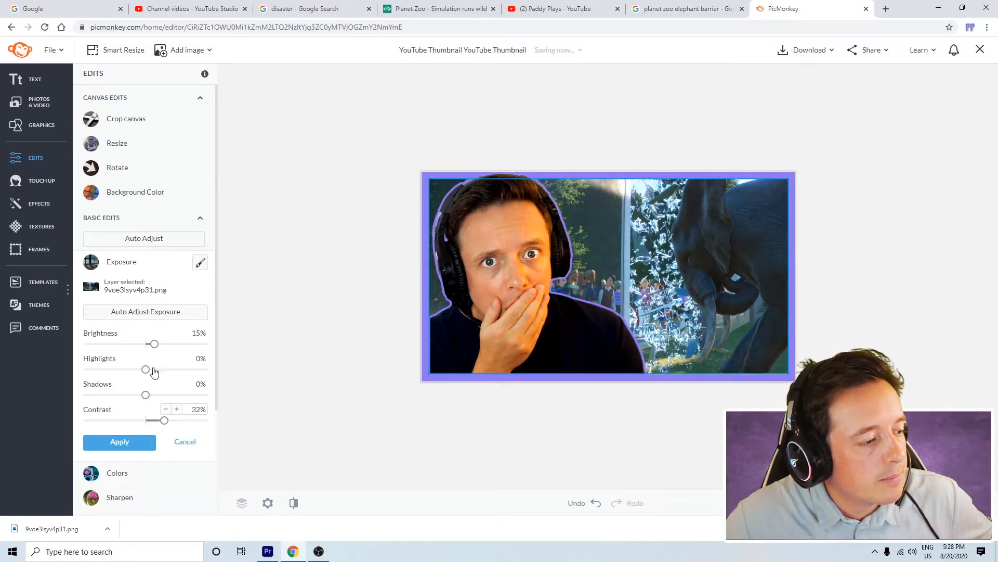
{"action": "left_click_drag", "start_coordinate": [154, 343], "coordinate": [157, 345]}
{"action": "left_click_drag", "start_coordinate": [164, 420], "coordinate": [189, 420]}
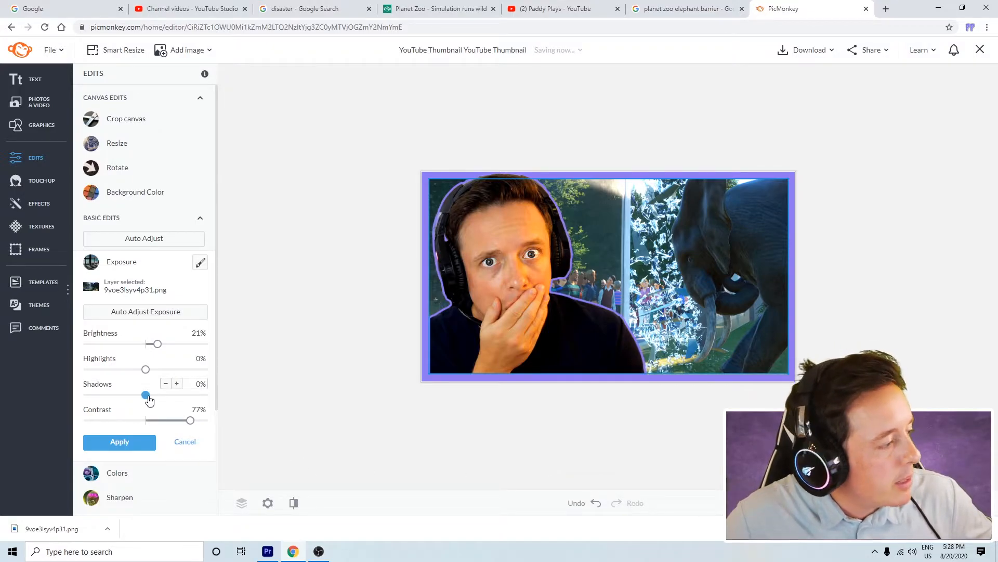
{"action": "mouse_move", "coordinate": [146, 395]}
{"action": "left_mouse_down"}
{"action": "mouse_move", "coordinate": [128, 396]}
{"action": "mouse_move", "coordinate": [165, 398]}
{"action": "mouse_move", "coordinate": [150, 398]}
{"action": "left_mouse_up"}
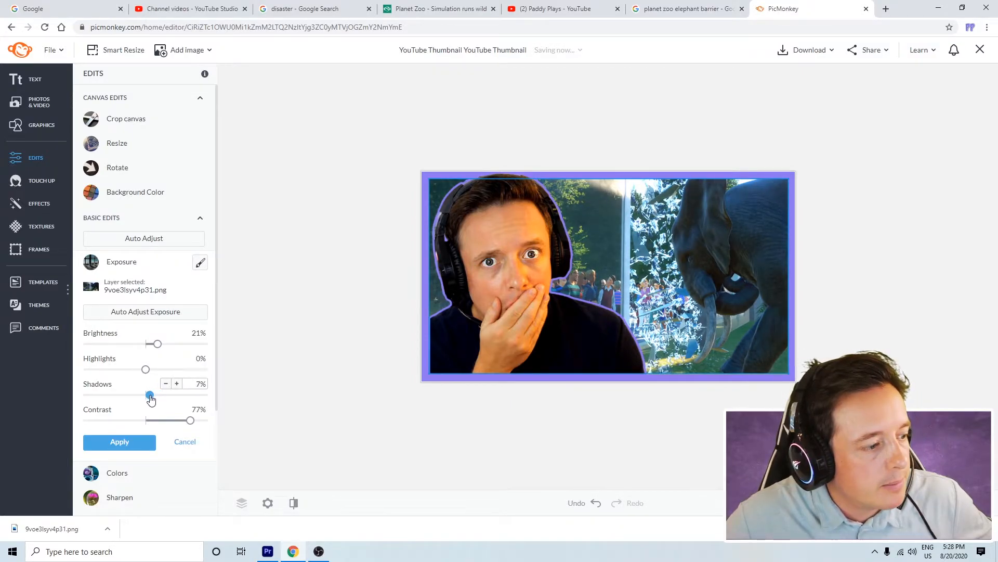
{"action": "left_click", "coordinate": [133, 447]}
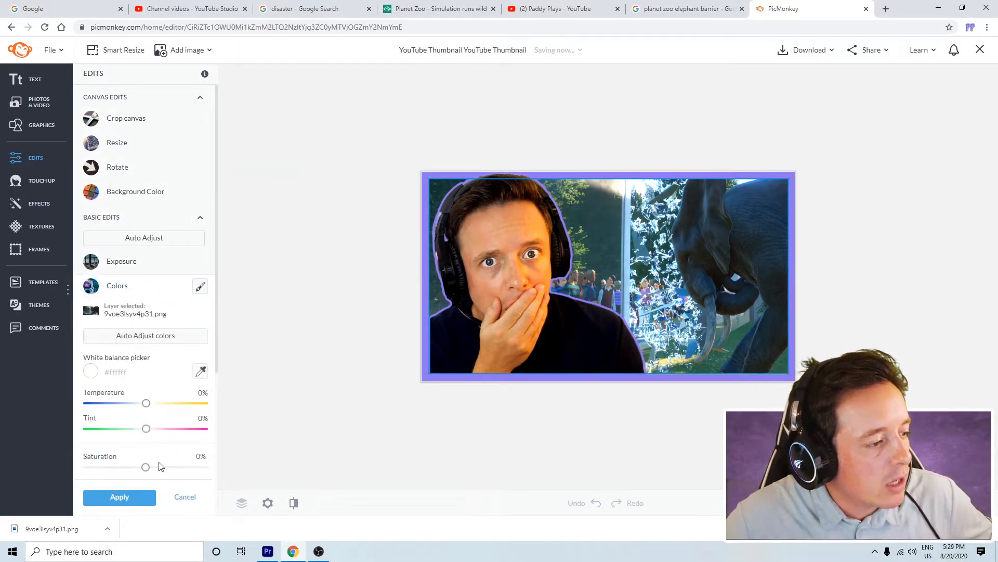
Step: Raise the elephant image's color saturation to 50%, apply the change and deselect the image
{"action": "scroll", "coordinate": [149, 376], "scroll_direction": "down", "scroll_amount": 2}
{"action": "mouse_move", "coordinate": [148, 368]}
{"action": "left_mouse_down"}
{"action": "mouse_move", "coordinate": [175, 366]}
{"action": "mouse_move", "coordinate": [158, 366]}
{"action": "left_mouse_up"}
{"action": "scroll", "coordinate": [586, 390], "scroll_direction": "up", "scroll_amount": 3}
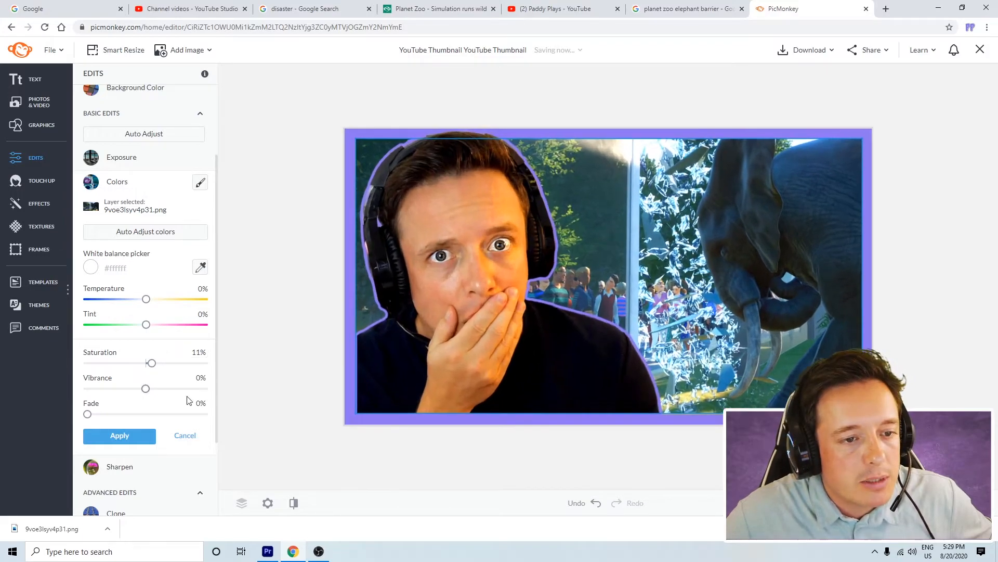
{"action": "left_click_drag", "start_coordinate": [152, 364], "coordinate": [178, 362]}
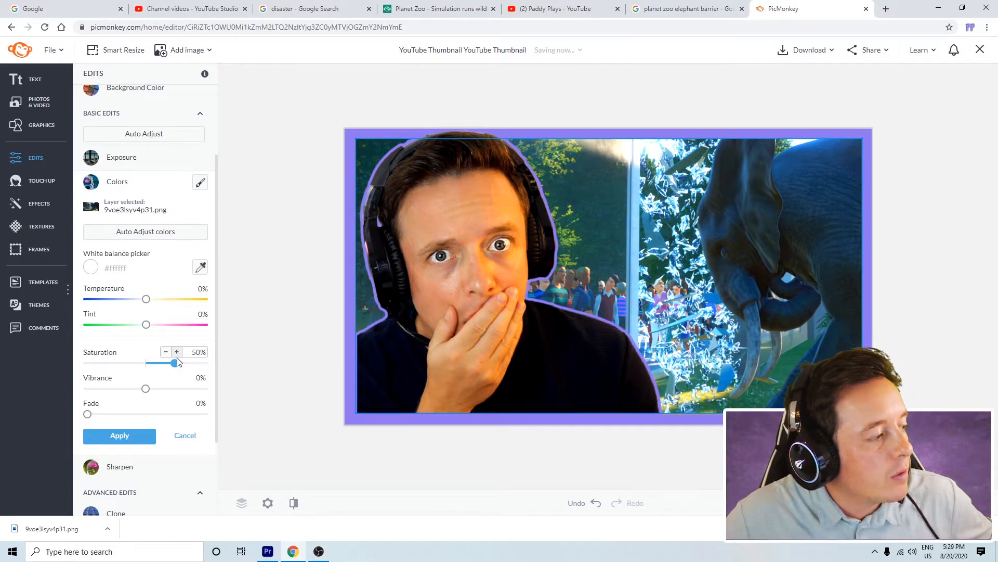
{"action": "left_click", "coordinate": [123, 437]}
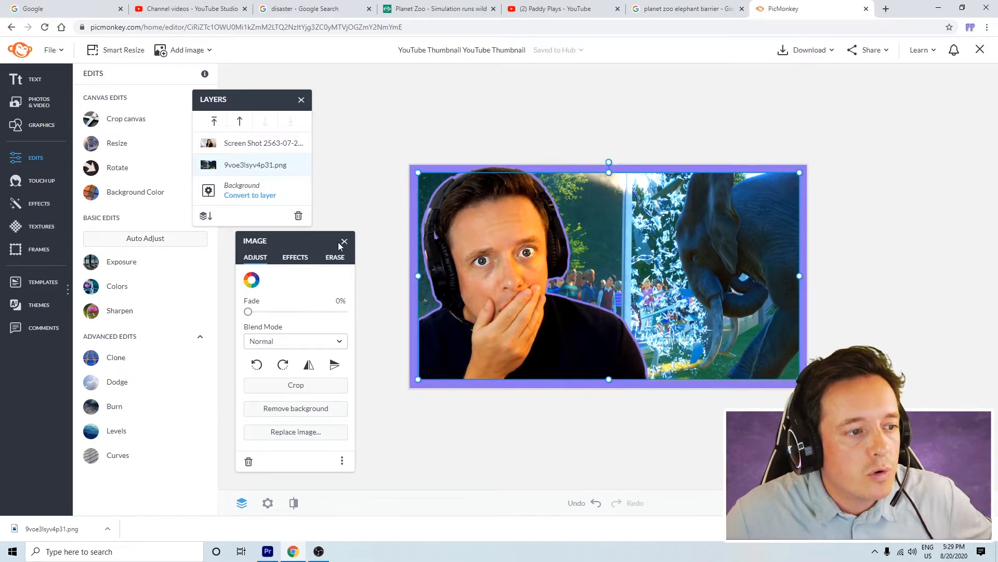
{"action": "left_click", "coordinate": [423, 139]}
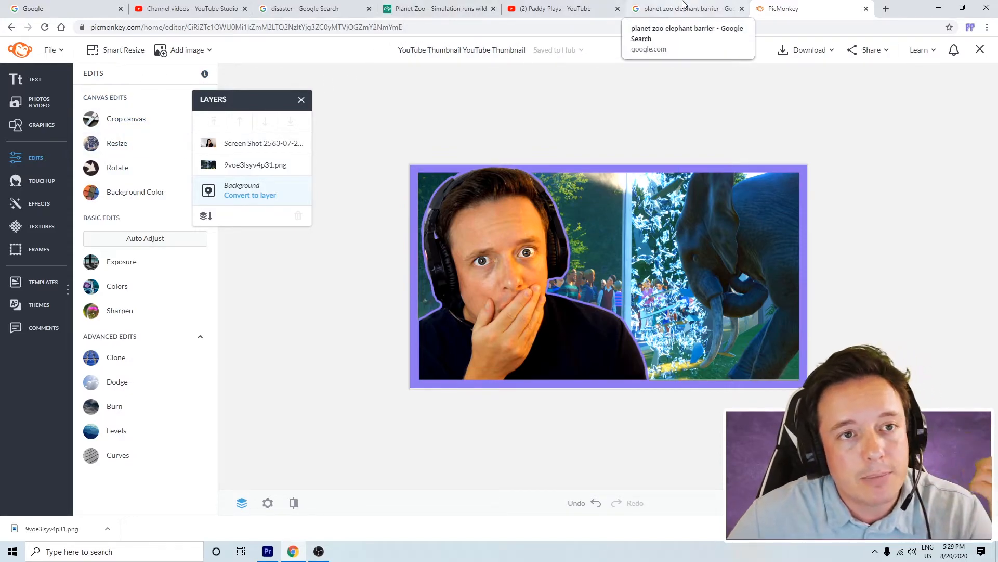
Step: Add the image Planet-Zoo-Logo-Gaming-Cypher (1) from the Current Edit Files folder and remove its green background
{"action": "left_click", "coordinate": [275, 174]}
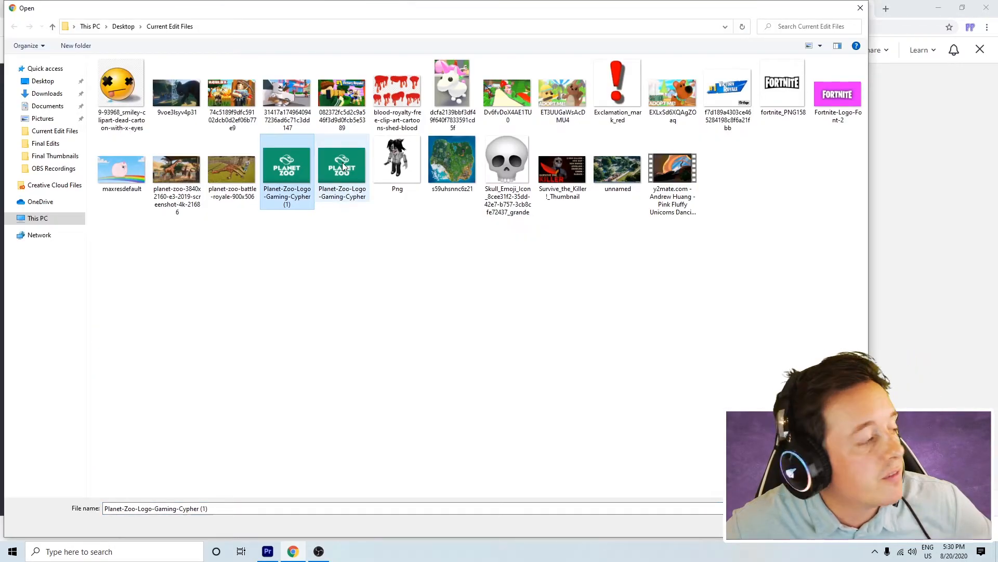
{"action": "double_click", "coordinate": [282, 174]}
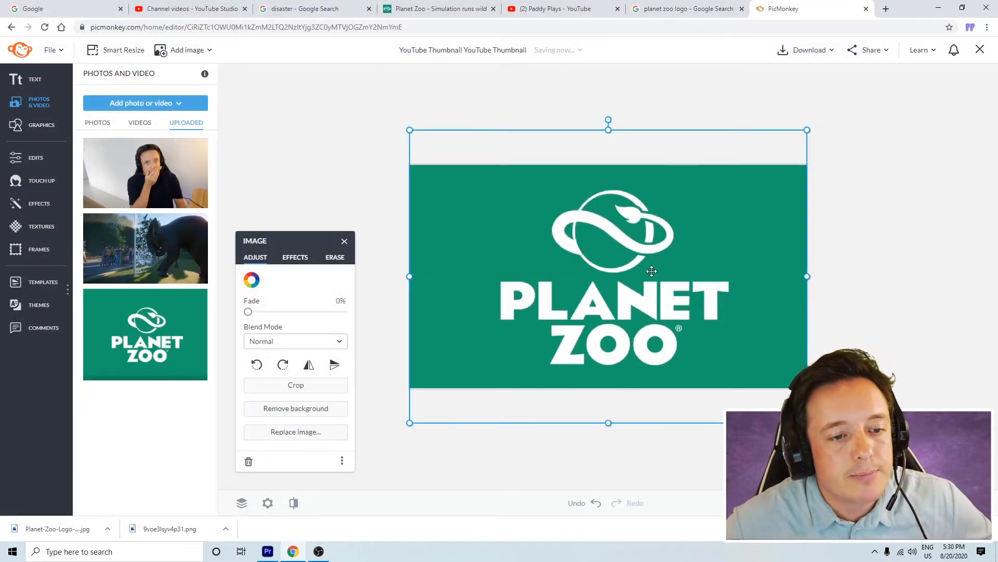
{"action": "scroll", "coordinate": [682, 252], "scroll_direction": "up", "scroll_amount": 4}
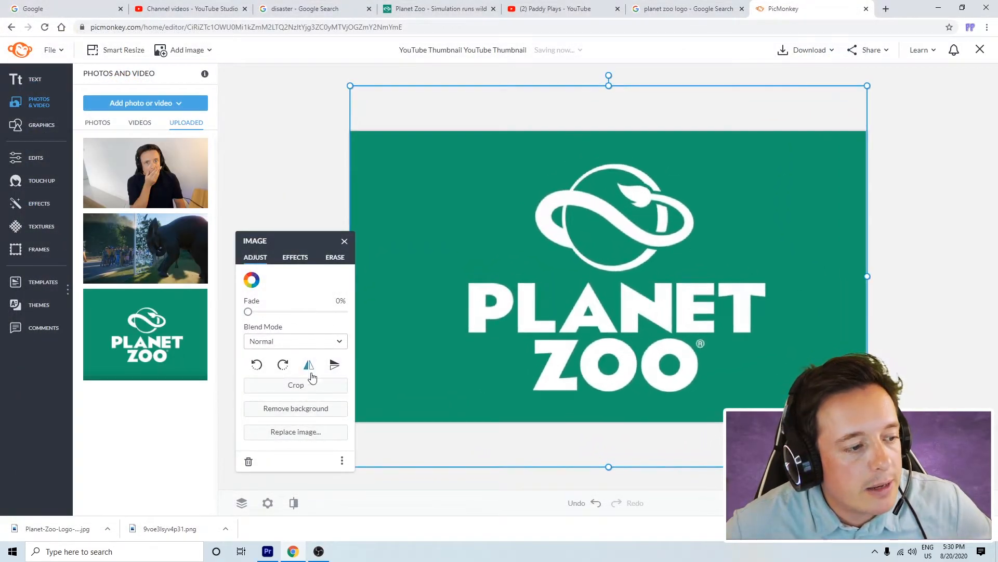
{"action": "left_click", "coordinate": [311, 408]}
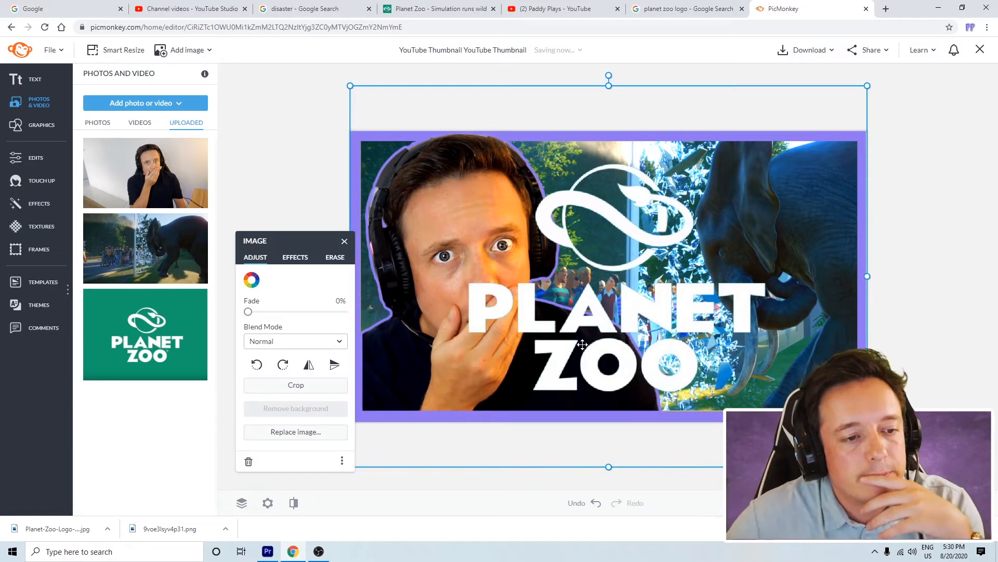
Step: Shrink the Planet Zoo logo and place it above the crowd, between the cut-out's headphones and the elephant
{"action": "left_click_drag", "start_coordinate": [586, 345], "coordinate": [581, 338]}
{"action": "left_click_drag", "start_coordinate": [870, 80], "coordinate": [479, 382]}
{"action": "left_click_drag", "start_coordinate": [419, 423], "coordinate": [609, 201]}
{"action": "left_click_drag", "start_coordinate": [670, 149], "coordinate": [720, 127]}
{"action": "left_click_drag", "start_coordinate": [618, 187], "coordinate": [595, 203]}
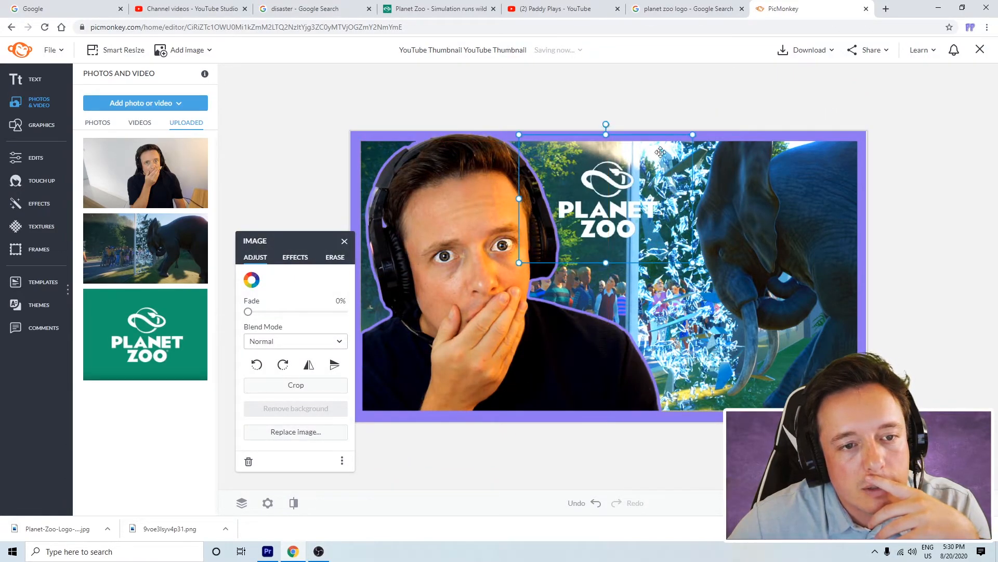
{"action": "left_click_drag", "start_coordinate": [694, 129], "coordinate": [728, 105]}
{"action": "mouse_move", "coordinate": [626, 170]}
{"action": "left_mouse_down"}
{"action": "mouse_move", "coordinate": [609, 194]}
{"action": "mouse_move", "coordinate": [624, 191]}
{"action": "left_mouse_up"}
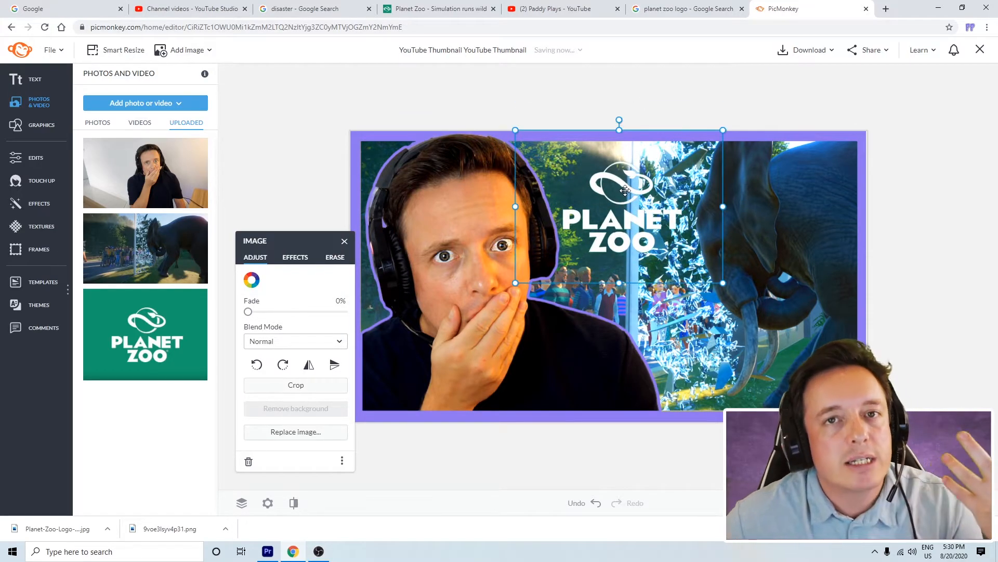
{"action": "left_click_drag", "start_coordinate": [604, 237], "coordinate": [604, 232]}
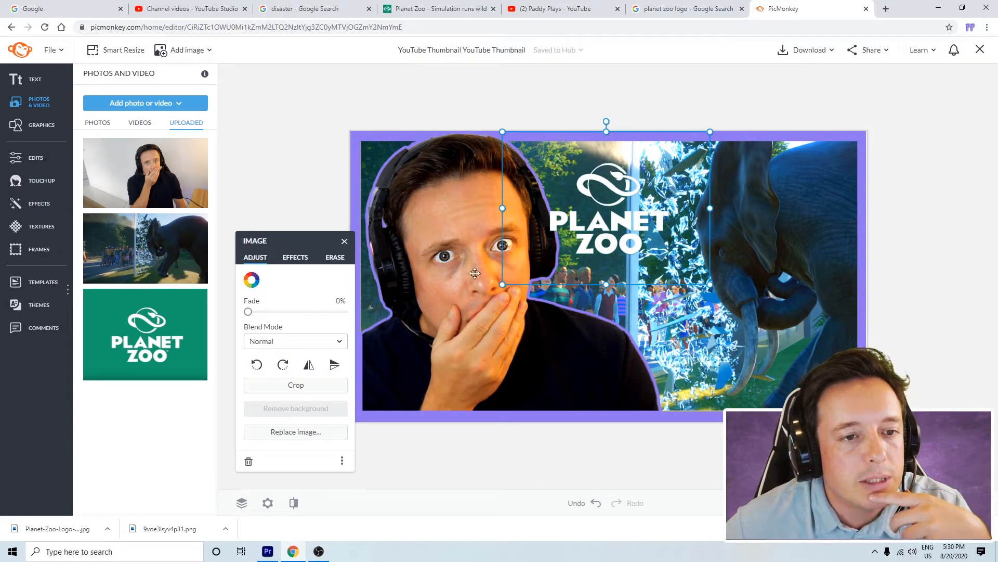
Step: Add a drop shadow with the default settings to the Planet Zoo logo
{"action": "left_click", "coordinate": [294, 258]}
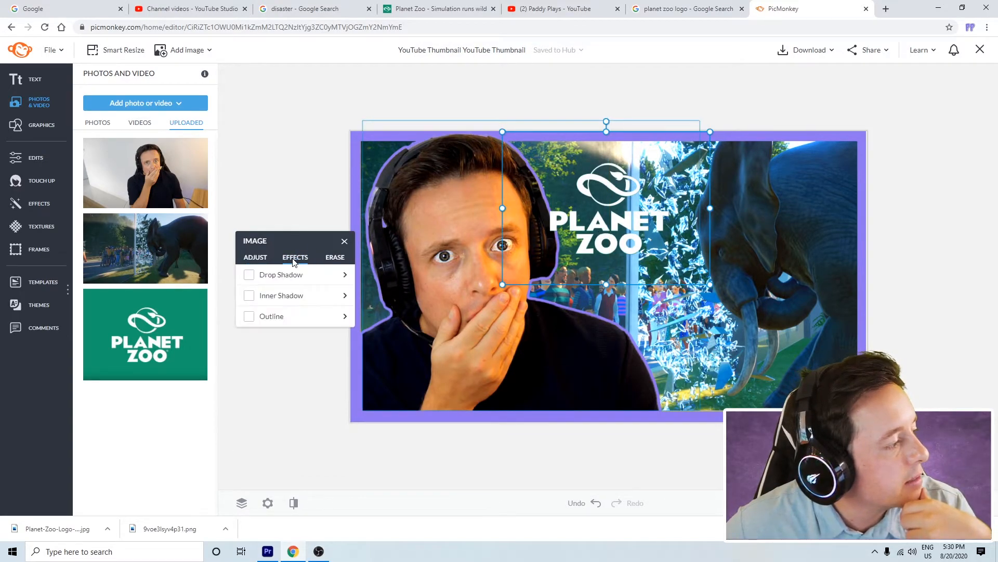
{"action": "left_click", "coordinate": [249, 276]}
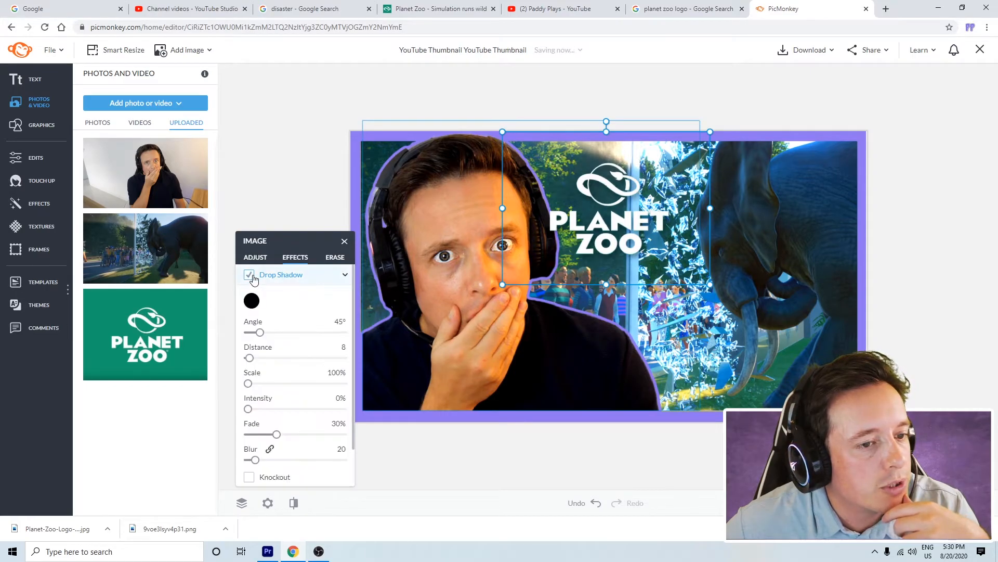
{"action": "left_click", "coordinate": [344, 276]}
Step: Add a black outline with a thickness of 4 to the Planet Zoo logo
{"action": "left_click", "coordinate": [249, 316]}
{"action": "left_click", "coordinate": [251, 342]}
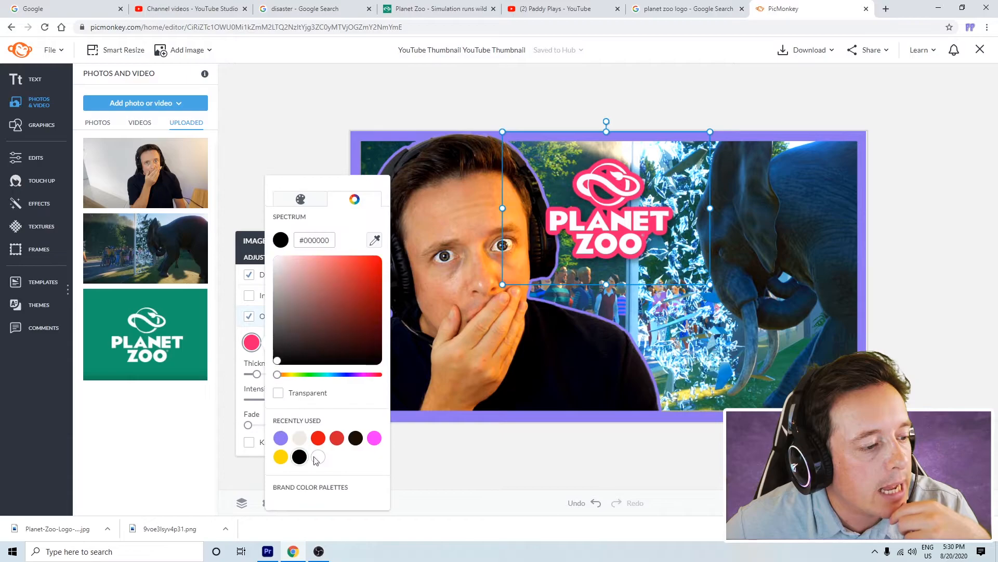
{"action": "left_click", "coordinate": [353, 438]}
{"action": "left_click", "coordinate": [510, 471]}
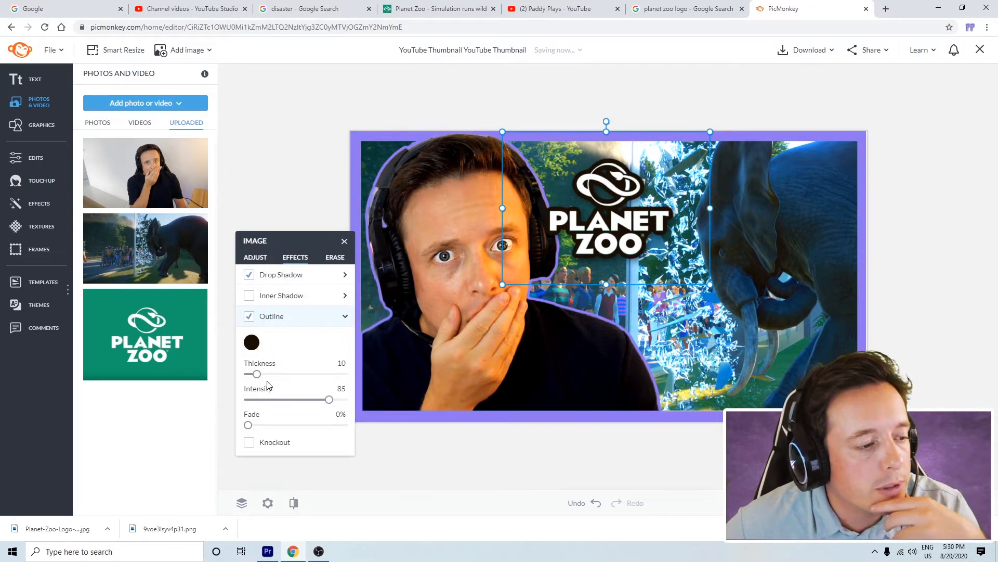
{"action": "left_click_drag", "start_coordinate": [257, 373], "coordinate": [249, 378]}
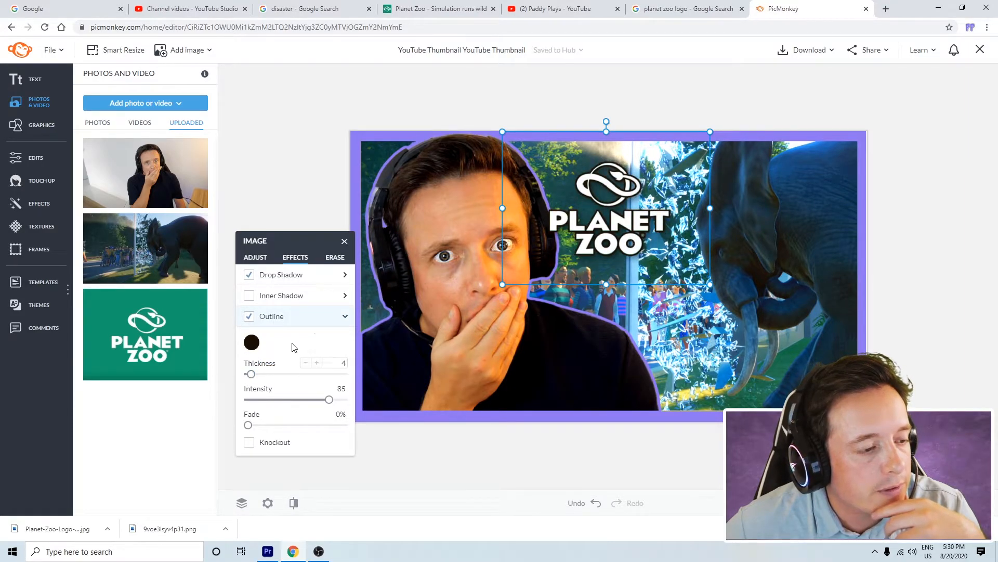
{"action": "left_click", "coordinate": [280, 277]}
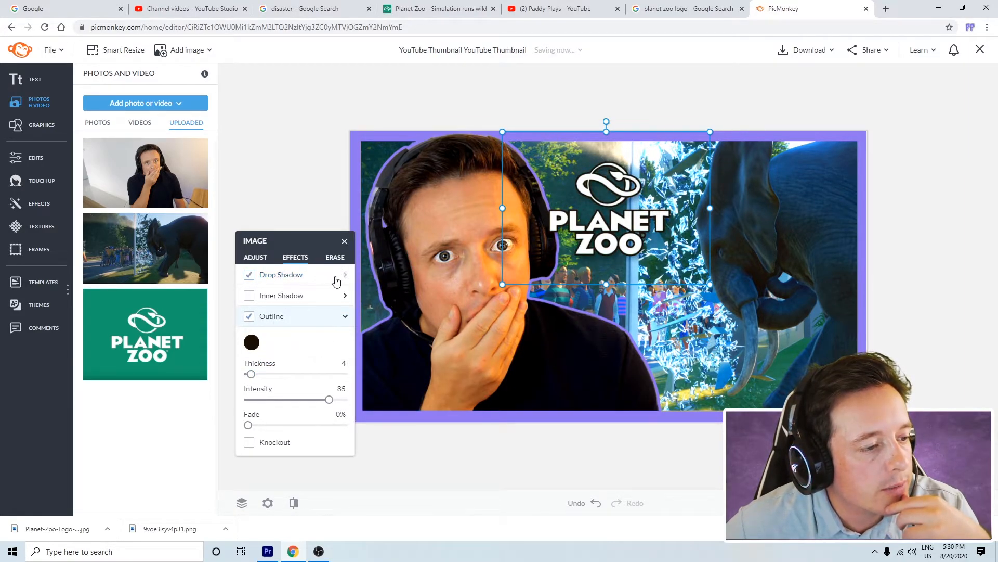
{"action": "left_click", "coordinate": [312, 281]}
{"action": "left_click", "coordinate": [287, 277]}
{"action": "left_click", "coordinate": [287, 278]}
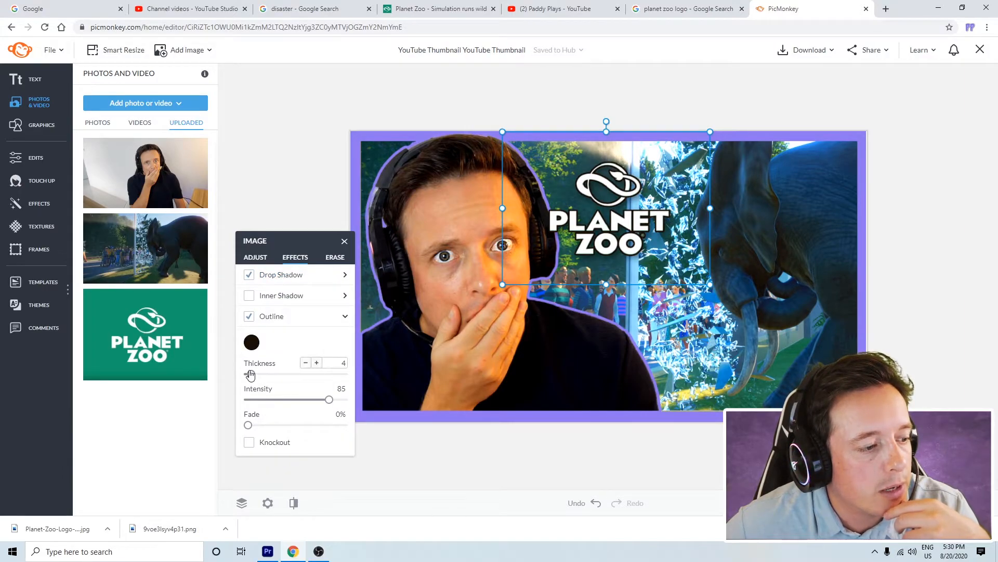
Step: Set the Planet Zoo logo's drop shadow intensity to 36%, switching its outline off and back on
{"action": "left_click", "coordinate": [274, 317]}
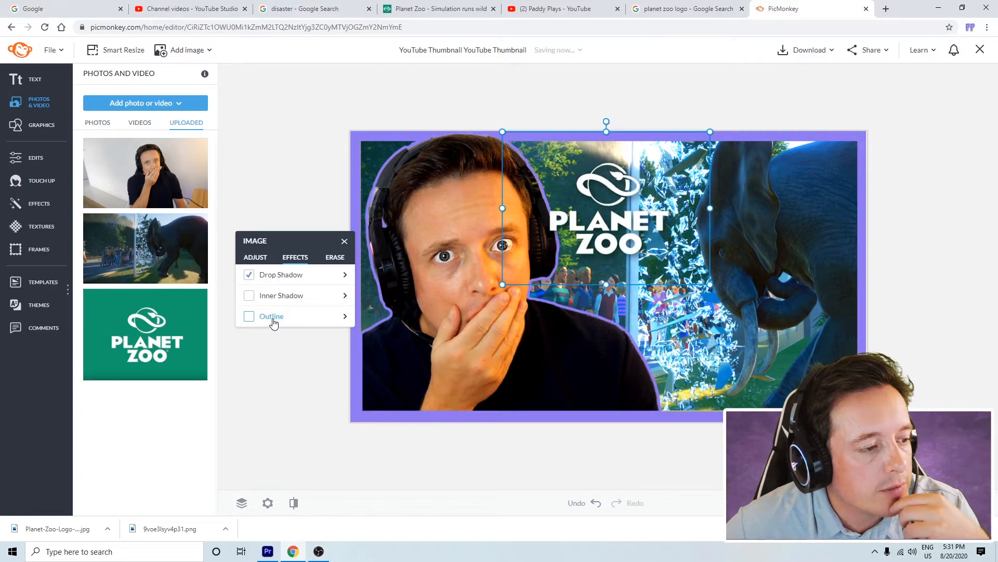
{"action": "left_click", "coordinate": [342, 276]}
{"action": "left_click_drag", "start_coordinate": [248, 414], "coordinate": [276, 406]}
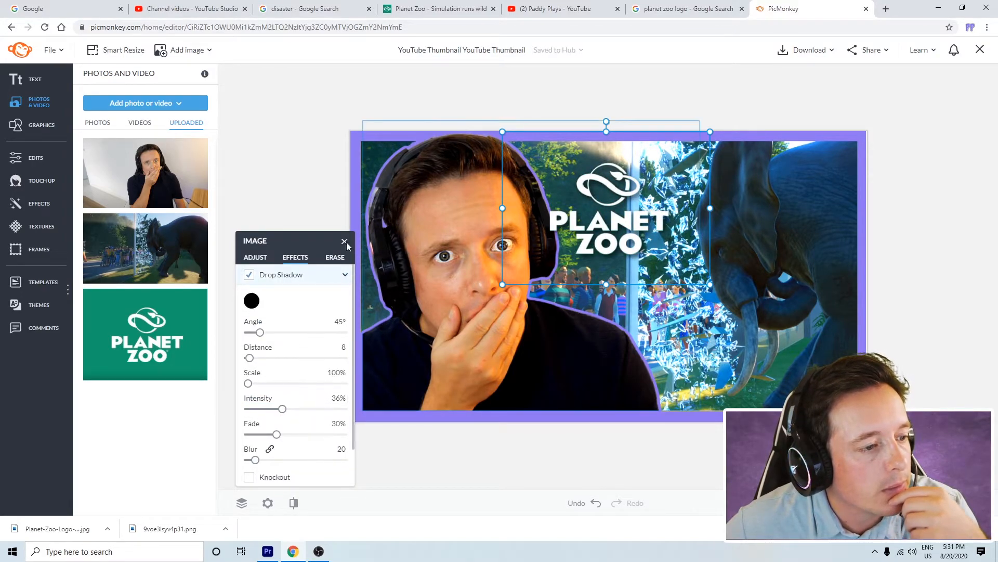
{"action": "left_click", "coordinate": [343, 277]}
{"action": "left_click", "coordinate": [249, 316]}
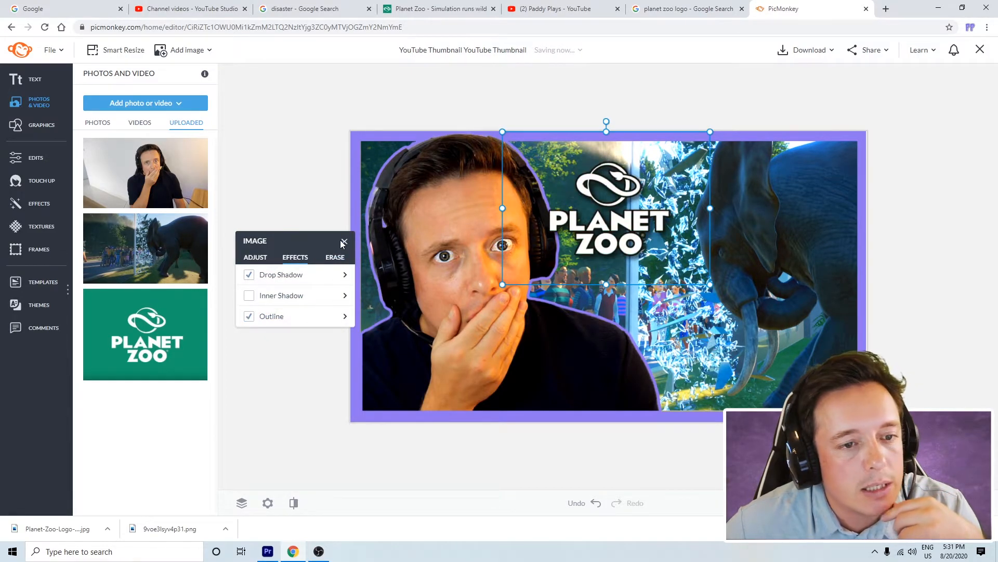
Step: Try an inner shadow on the Planet Zoo logo and close its effect settings
{"action": "left_click", "coordinate": [249, 296]}
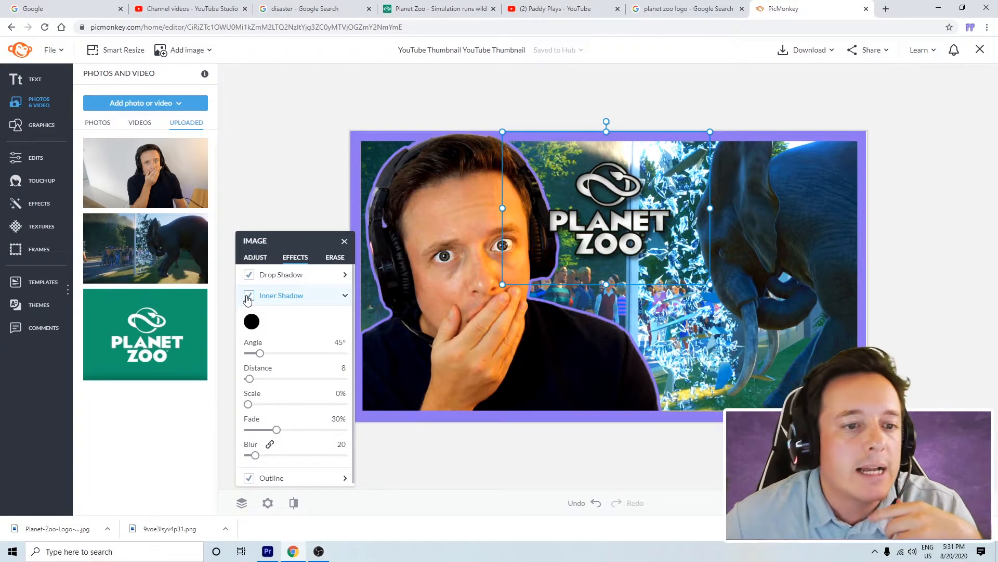
{"action": "left_click", "coordinate": [248, 296]}
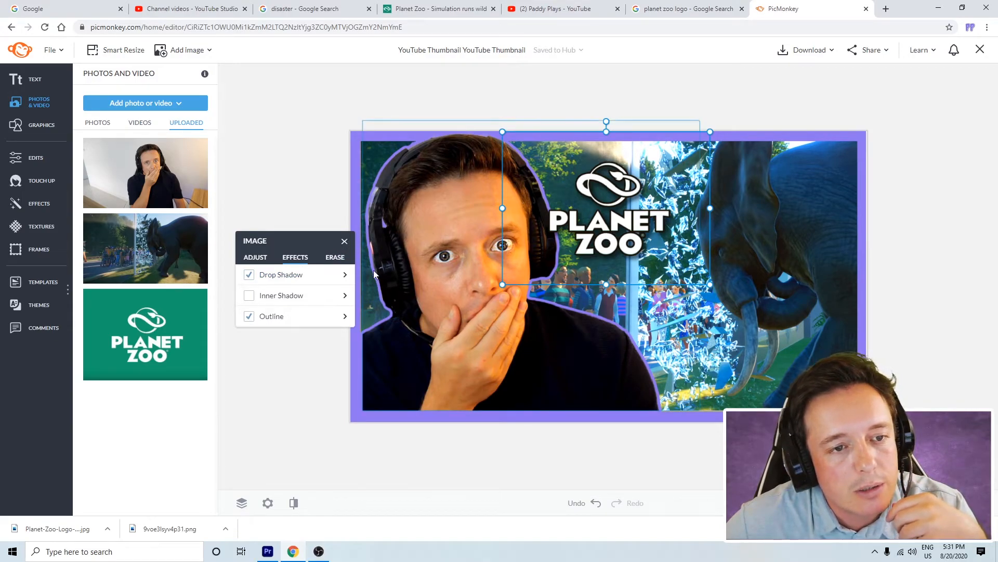
{"action": "left_click", "coordinate": [345, 241]}
Step: Raise the Planet Zoo logo near the frame's upper edge and tilt it counterclockwise
{"action": "left_click_drag", "start_coordinate": [656, 235], "coordinate": [648, 213]}
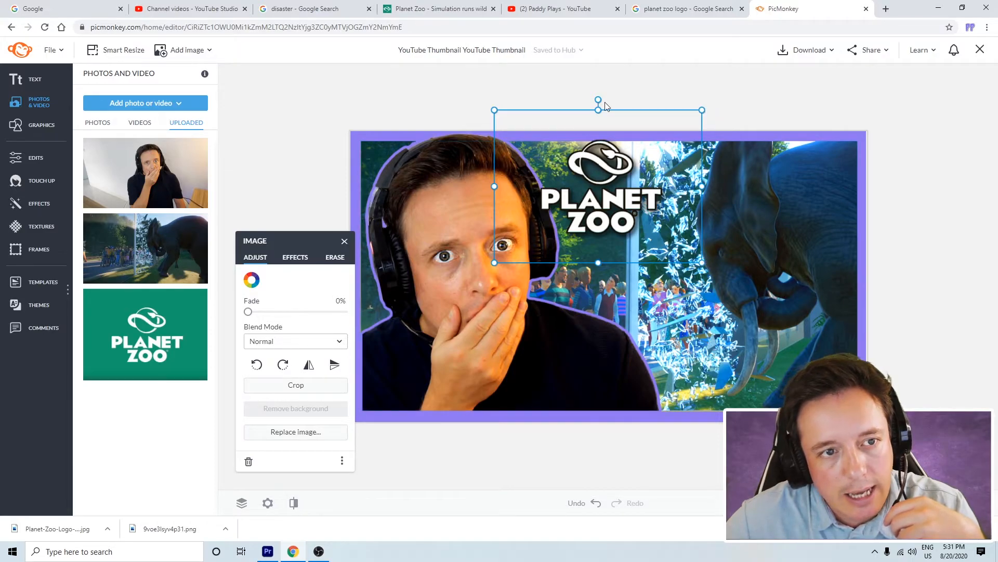
{"action": "left_click_drag", "start_coordinate": [599, 100], "coordinate": [572, 99]}
{"action": "left_click_drag", "start_coordinate": [603, 217], "coordinate": [601, 221]}
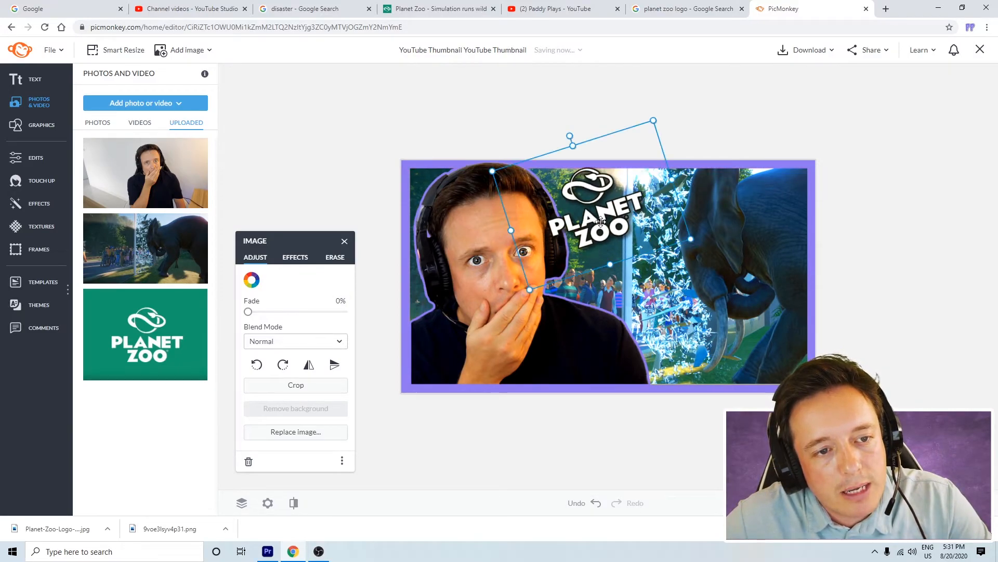
Step: Nudge the tilted Planet Zoo logo into place just inside the frame's upper edge beside the headphones, and deselect it
{"action": "key", "text": "Down"}
{"action": "key", "text": "Down"}
{"action": "key", "text": "Down"}
{"action": "key", "text": "Down"}
{"action": "key", "text": "Down"}
{"action": "key", "text": "Down"}
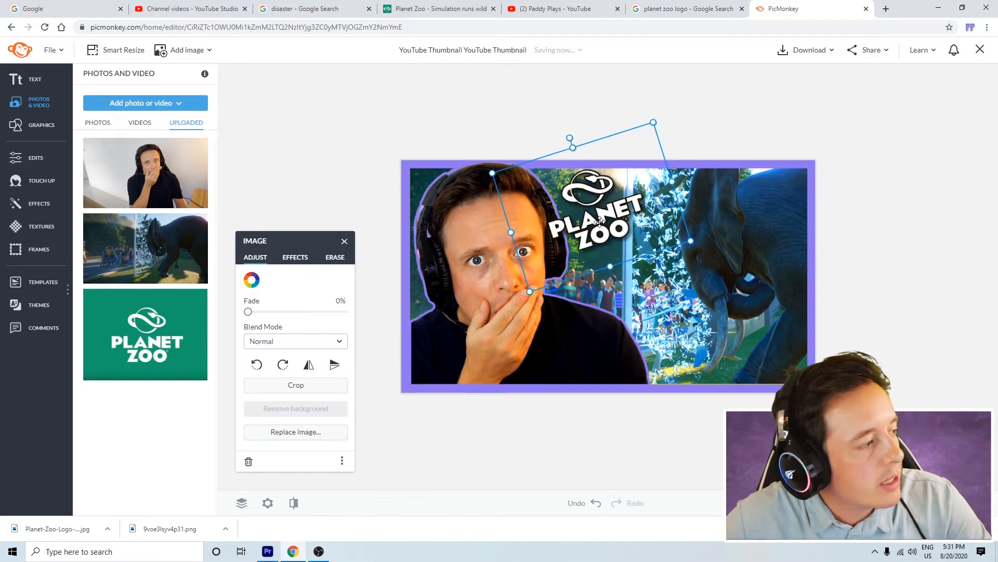
{"action": "scroll", "coordinate": [622, 235], "scroll_direction": "up", "scroll_amount": 1}
{"action": "scroll", "coordinate": [623, 235], "scroll_direction": "up", "scroll_amount": 2}
{"action": "key", "text": "Down"}
{"action": "key", "text": "Down"}
{"action": "key", "text": "Down"}
{"action": "key", "text": "Down"}
{"action": "key", "text": "Down"}
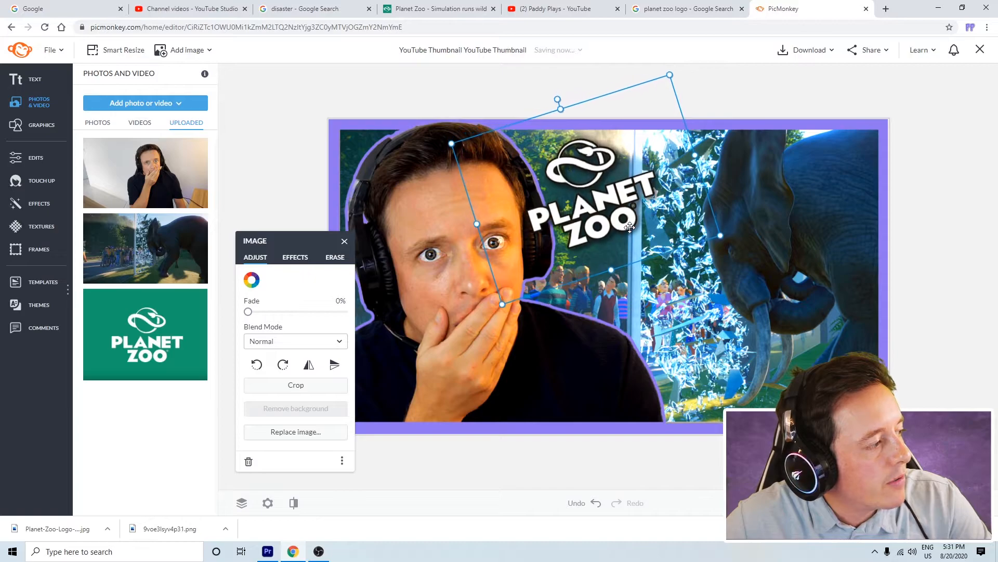
{"action": "key", "text": "Left"}
{"action": "key", "text": "Left"}
{"action": "key", "text": "Left"}
{"action": "key", "text": "Left"}
{"action": "key", "text": "Left"}
{"action": "key", "text": "Left"}
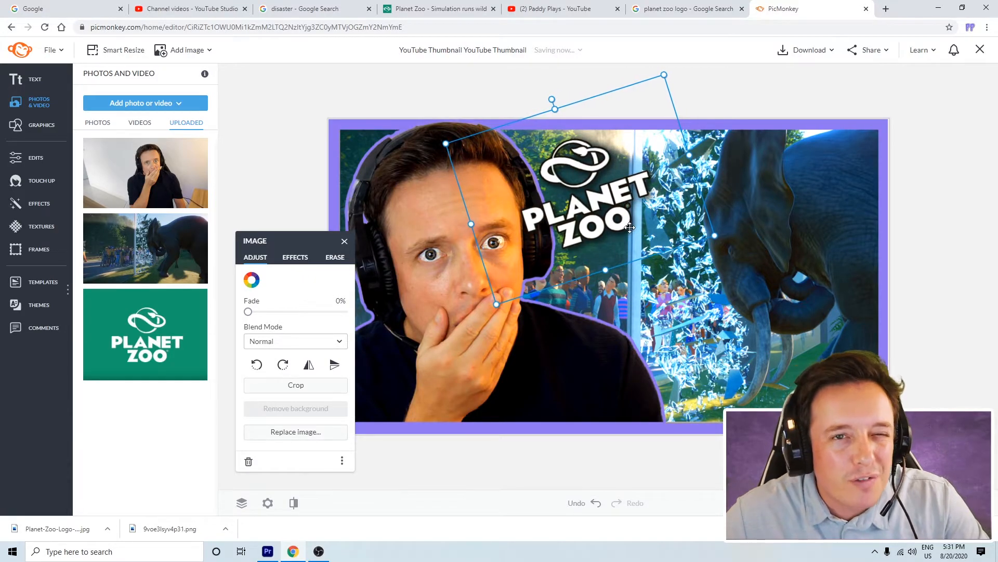
{"action": "key", "text": "Up"}
{"action": "key", "text": "Up"}
{"action": "key", "text": "Up"}
{"action": "key", "text": "Up"}
{"action": "key", "text": "Up"}
{"action": "key", "text": "Right"}
{"action": "key", "text": "Right"}
{"action": "key", "text": "Right"}
{"action": "key", "text": "Right"}
{"action": "key", "text": "Right"}
{"action": "key", "text": "Right"}
{"action": "key", "text": "Right"}
{"action": "key", "text": "Right"}
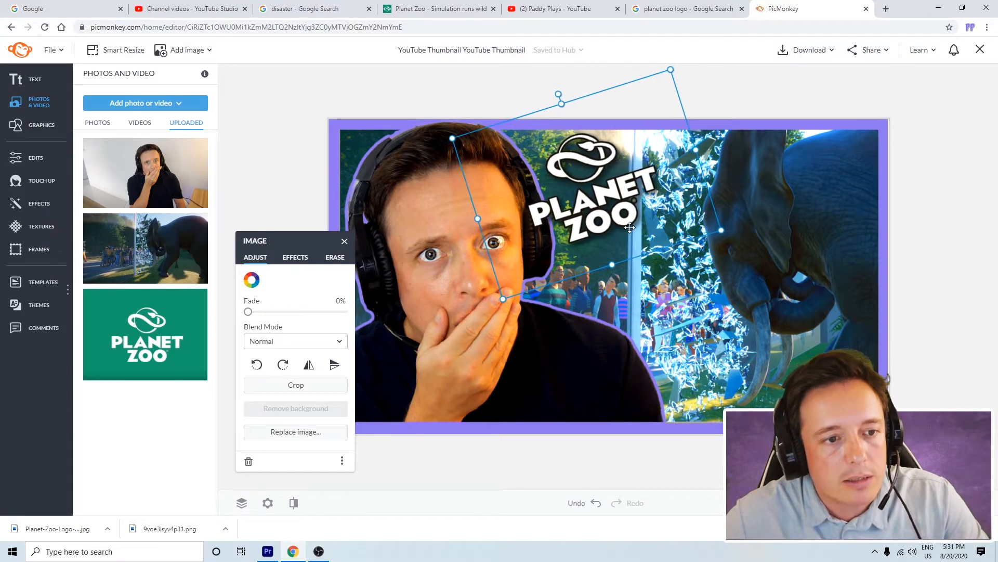
{"action": "key", "text": "Up"}
{"action": "key", "text": "Up"}
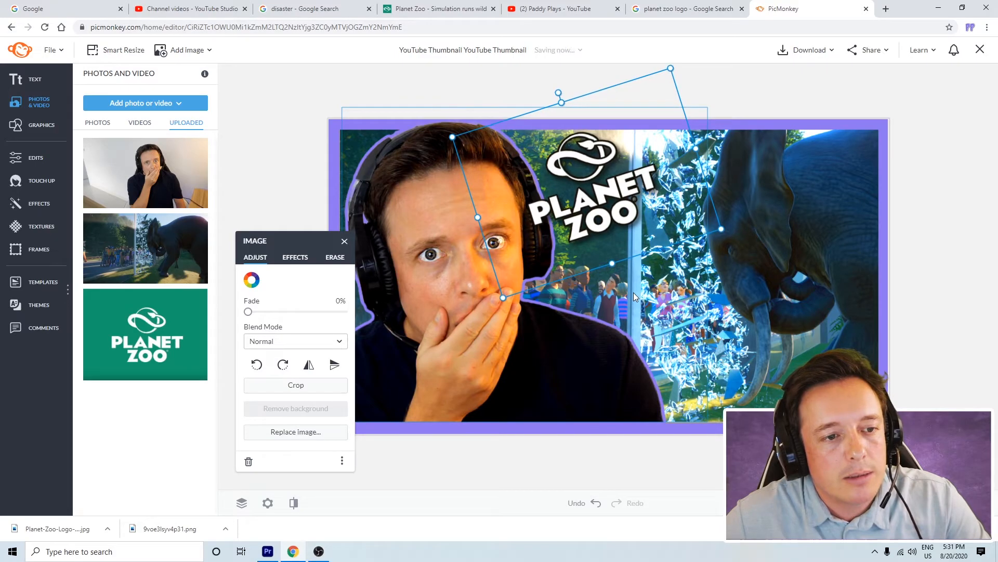
{"action": "left_click", "coordinate": [943, 258]}
Step: Examine the whole thumbnail at reduced size and compare it with the Paddy Plays channel's uploaded thumbnails on YouTube
{"action": "scroll", "coordinate": [777, 388], "scroll_direction": "down", "scroll_amount": 1}
{"action": "scroll", "coordinate": [778, 387], "scroll_direction": "down", "scroll_amount": 5}
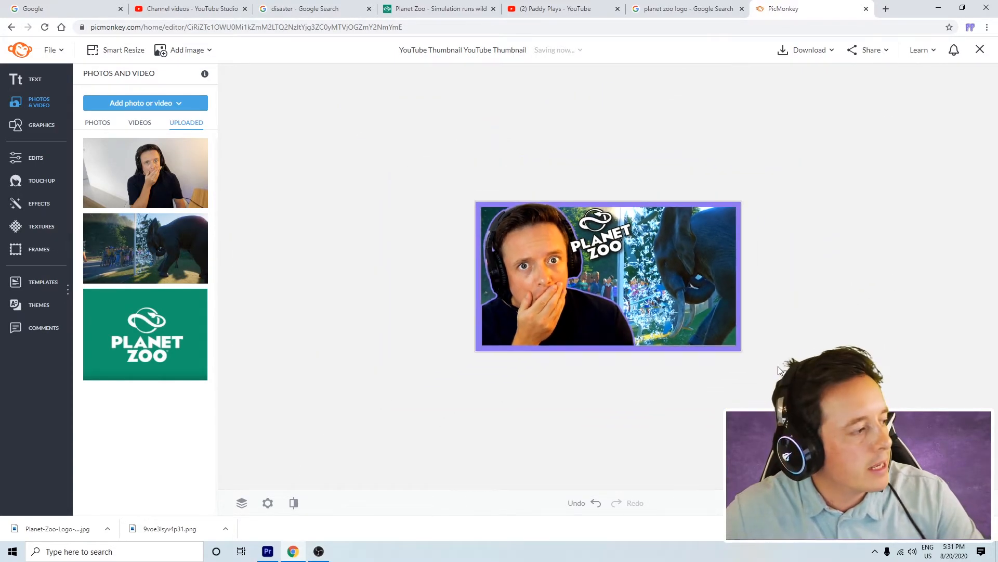
{"action": "scroll", "coordinate": [778, 363], "scroll_direction": "up", "scroll_amount": 2}
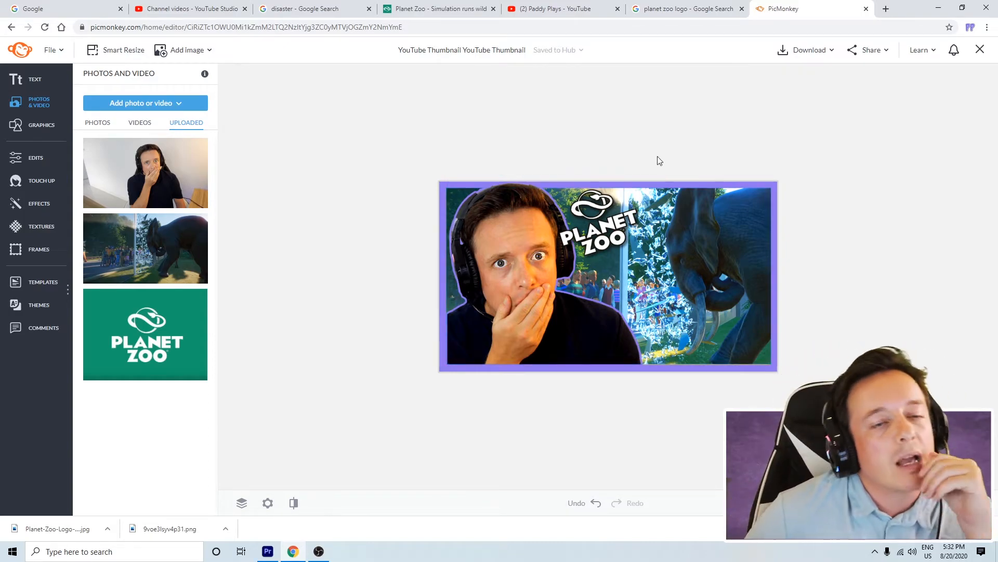
{"action": "left_click", "coordinate": [544, 9]}
{"action": "scroll", "coordinate": [231, 299], "scroll_direction": "down", "scroll_amount": 3}
{"action": "scroll", "coordinate": [230, 299], "scroll_direction": "up", "scroll_amount": 3}
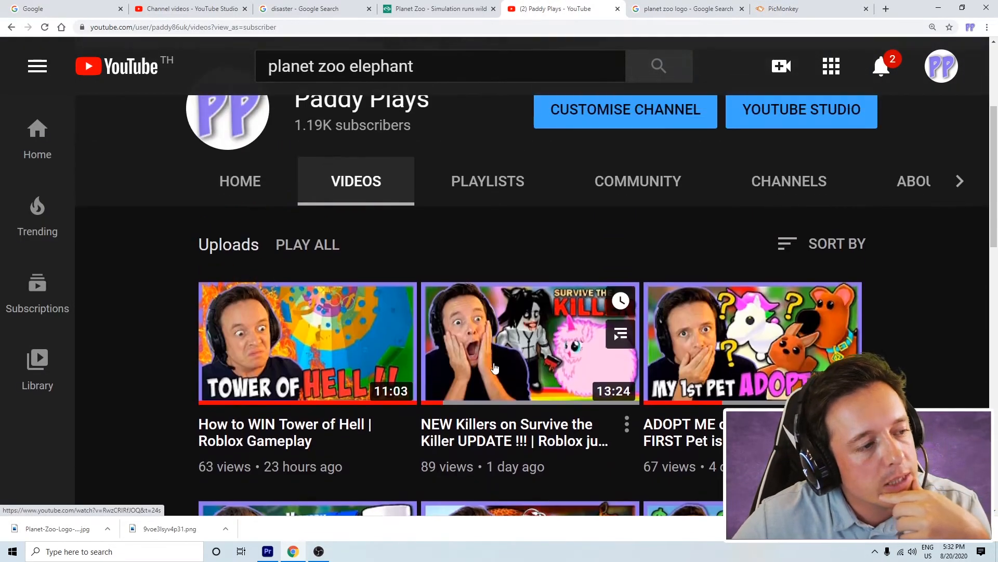
{"action": "scroll", "coordinate": [230, 299], "scroll_direction": "down", "scroll_amount": 2}
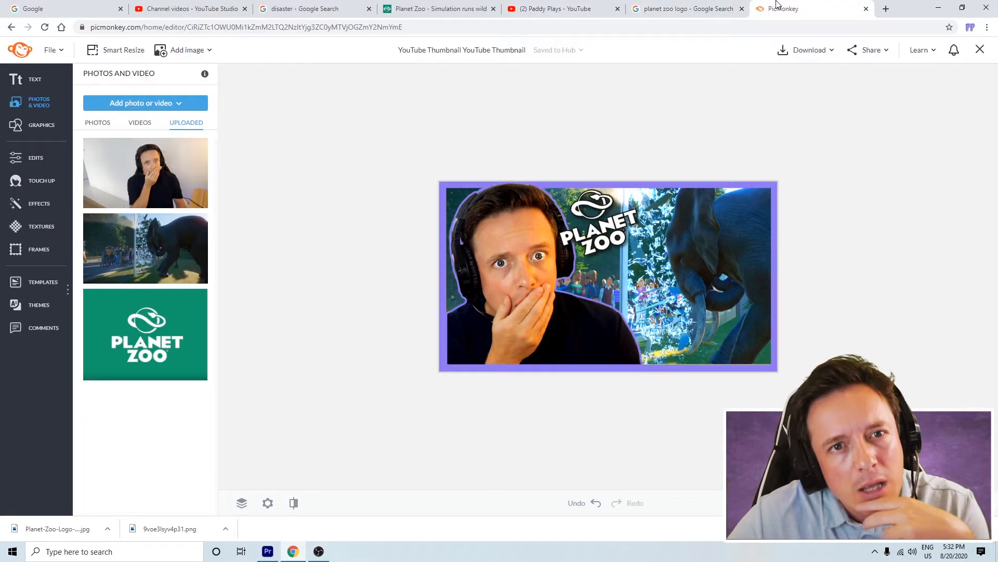
{"action": "left_click", "coordinate": [784, 9]}
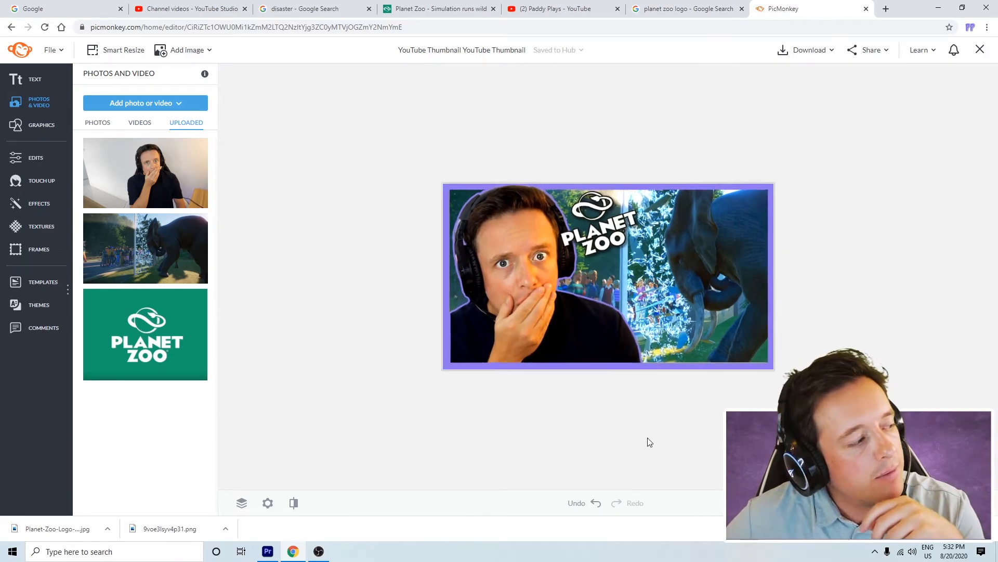
Step: Try a larger Planet Zoo logo placed lower and closer to the elephant, and undo the change
{"action": "left_click", "coordinate": [648, 225]}
{"action": "left_click_drag", "start_coordinate": [648, 149], "coordinate": [665, 124]}
{"action": "left_click_drag", "start_coordinate": [619, 203], "coordinate": [623, 230]}
{"action": "left_click", "coordinate": [716, 138]}
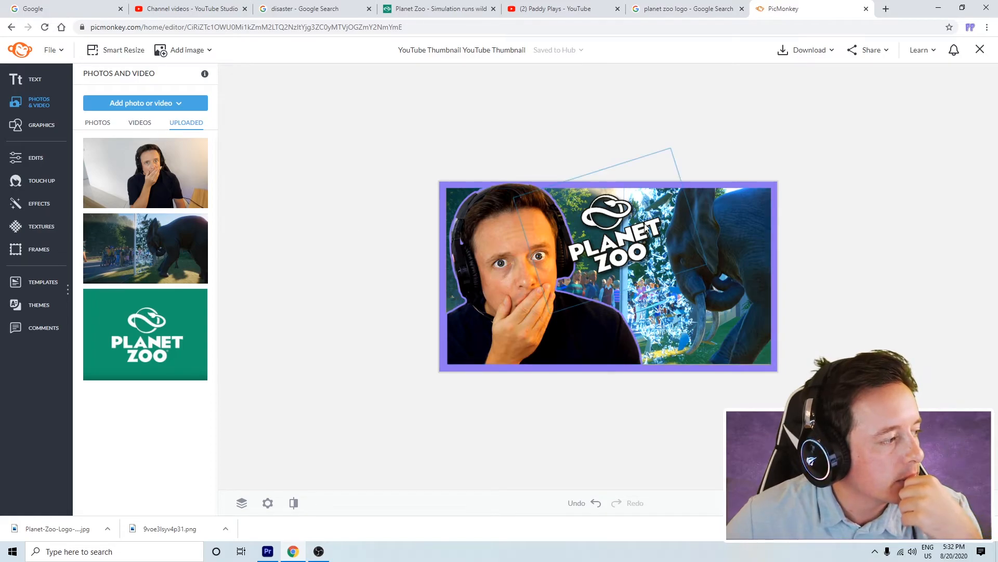
{"action": "key", "text": "ctrl+z"}
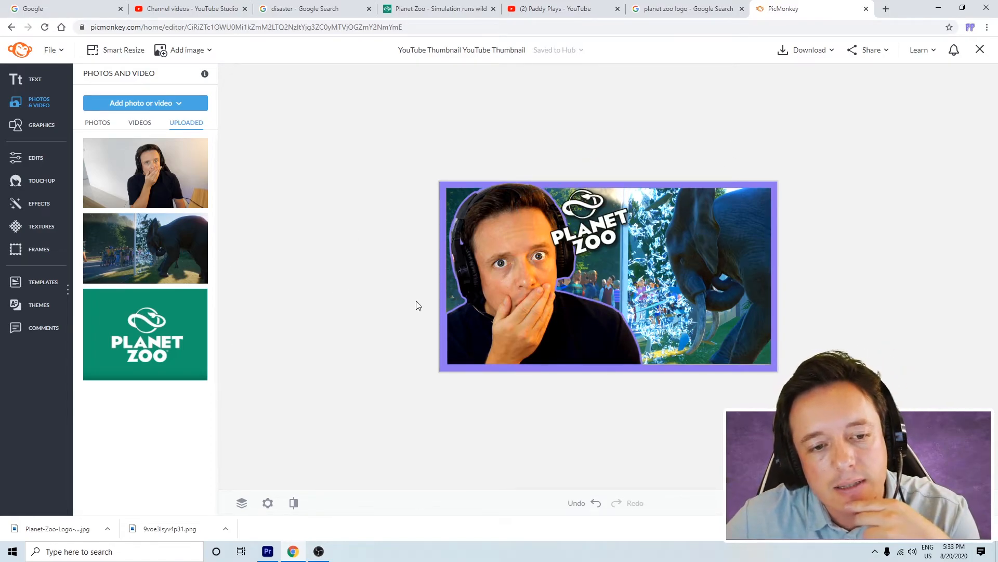
Step: Switch to the Paddy Plays YouTube uploads, examine the layout of older thumbnails, and return to PicMonkey
{"action": "left_click", "coordinate": [551, 9]}
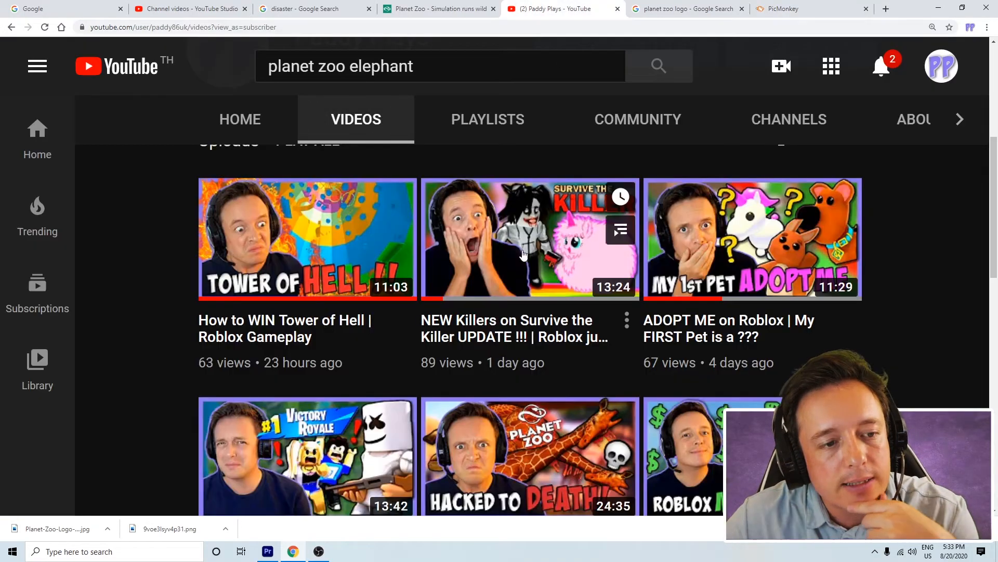
{"action": "scroll", "coordinate": [554, 395], "scroll_direction": "down", "scroll_amount": 8}
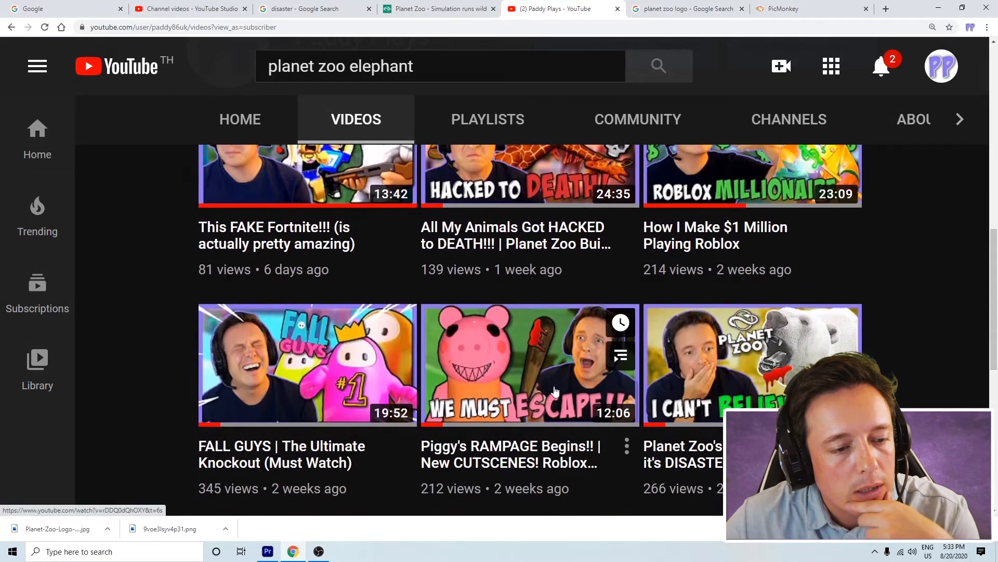
{"action": "scroll", "coordinate": [522, 348], "scroll_direction": "down", "scroll_amount": 2}
{"action": "scroll", "coordinate": [523, 347], "scroll_direction": "up", "scroll_amount": 2}
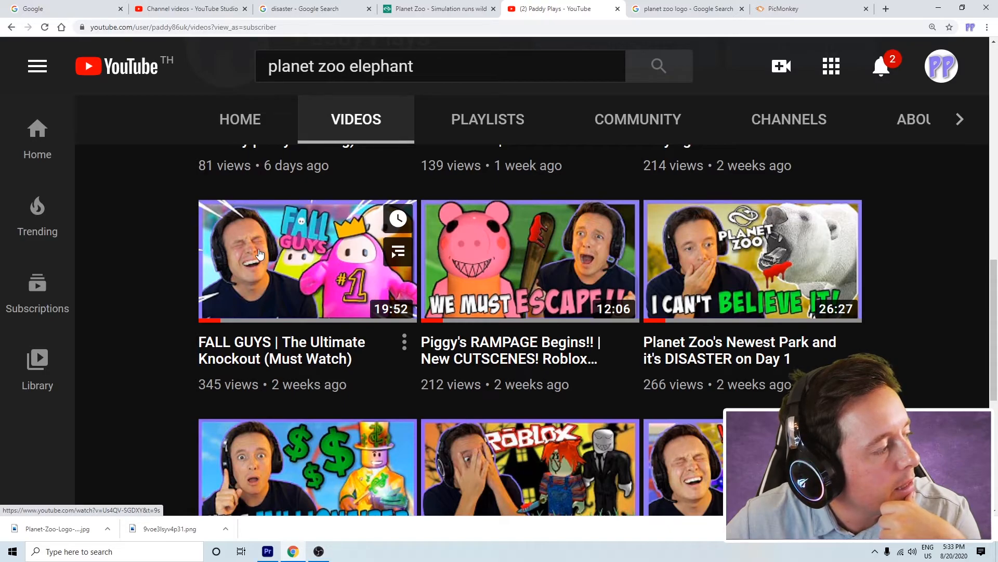
{"action": "left_click", "coordinate": [417, 5]}
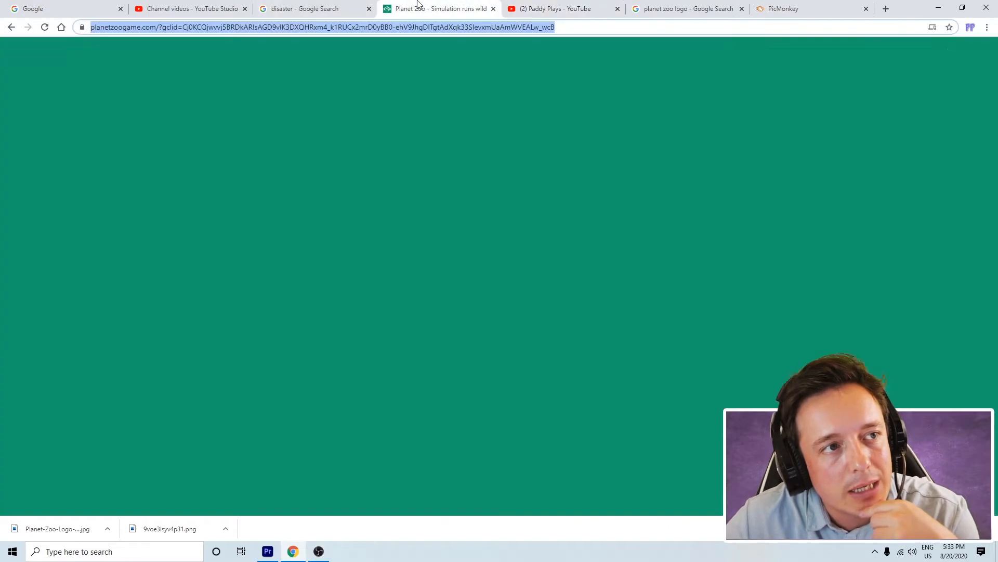
{"action": "left_click", "coordinate": [783, 8]}
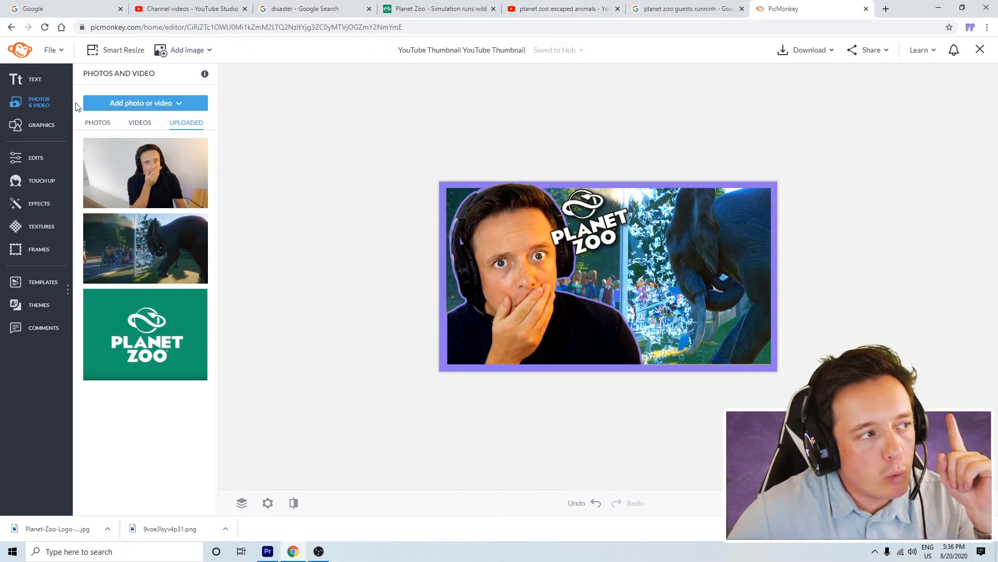
Step: Search the graphics library for "arrow" and add the Mammoth Arrow to the thumbnail
{"action": "left_click", "coordinate": [41, 124]}
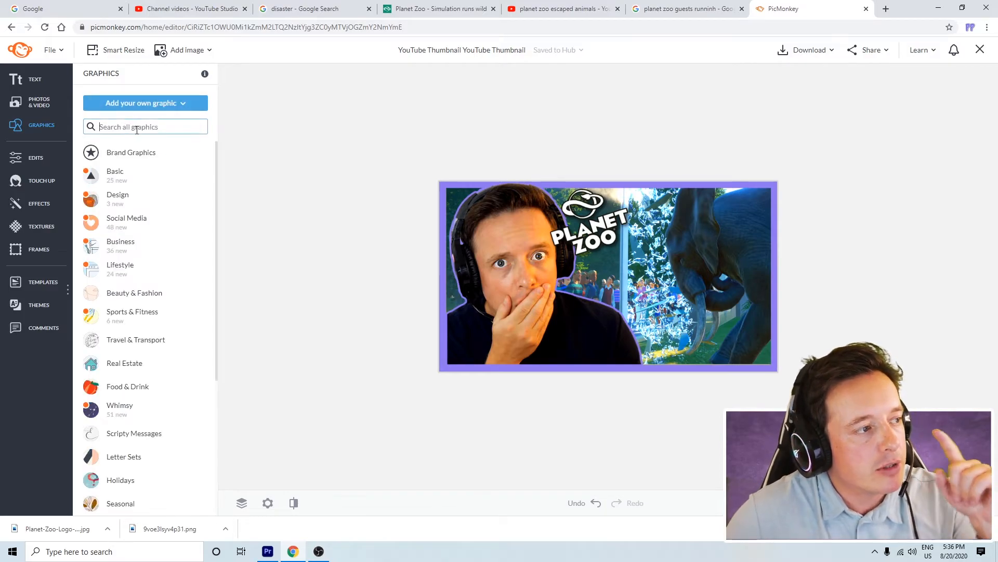
{"action": "type", "text": "arrow"}
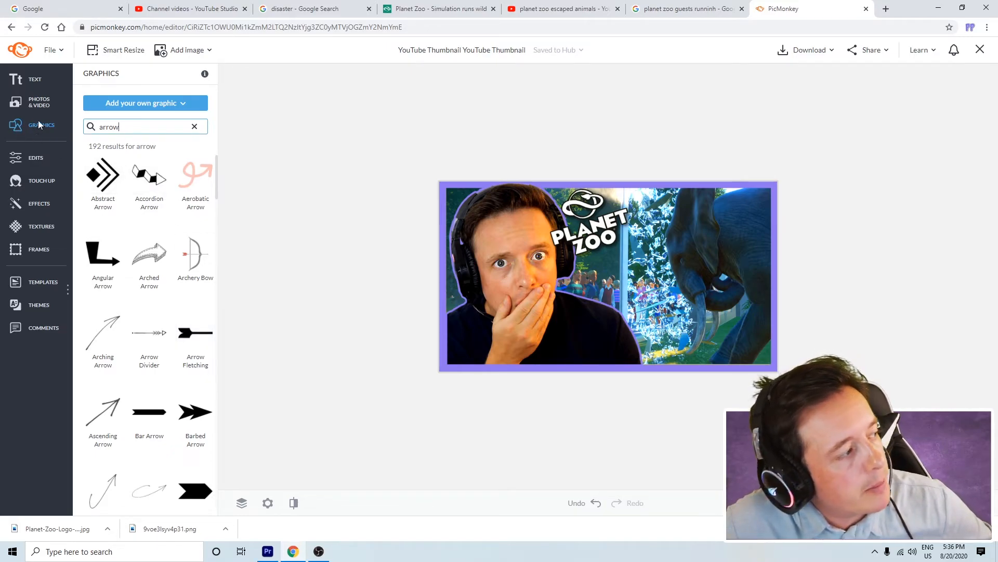
{"action": "scroll", "coordinate": [151, 262], "scroll_direction": "down", "scroll_amount": 10}
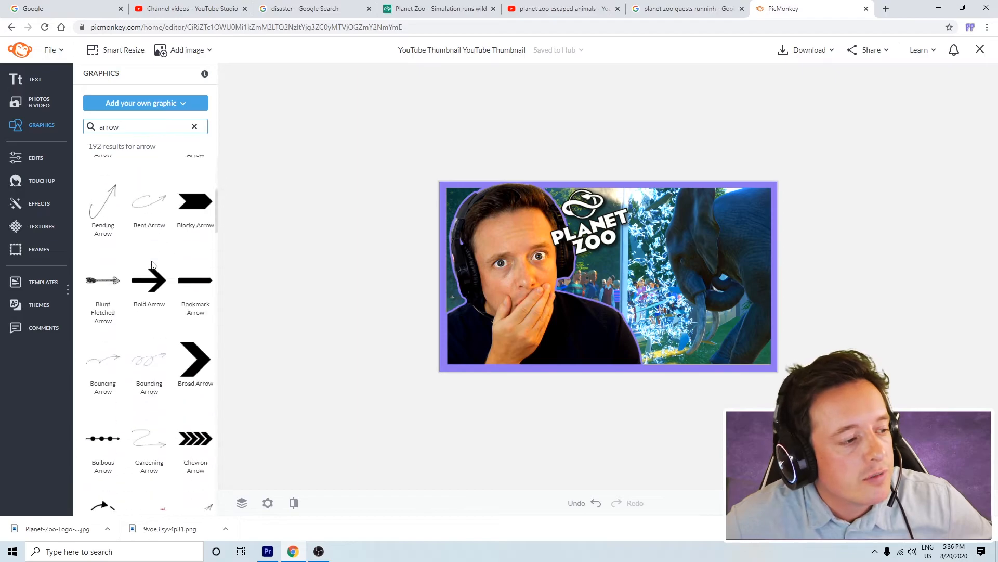
{"action": "scroll", "coordinate": [154, 258], "scroll_direction": "down", "scroll_amount": 8}
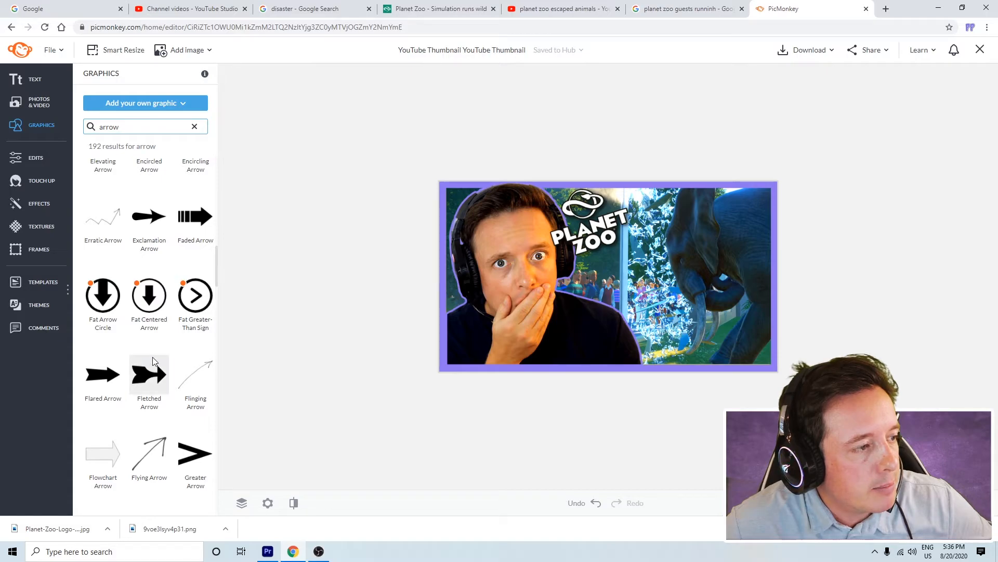
{"action": "scroll", "coordinate": [152, 361], "scroll_direction": "down", "scroll_amount": 3}
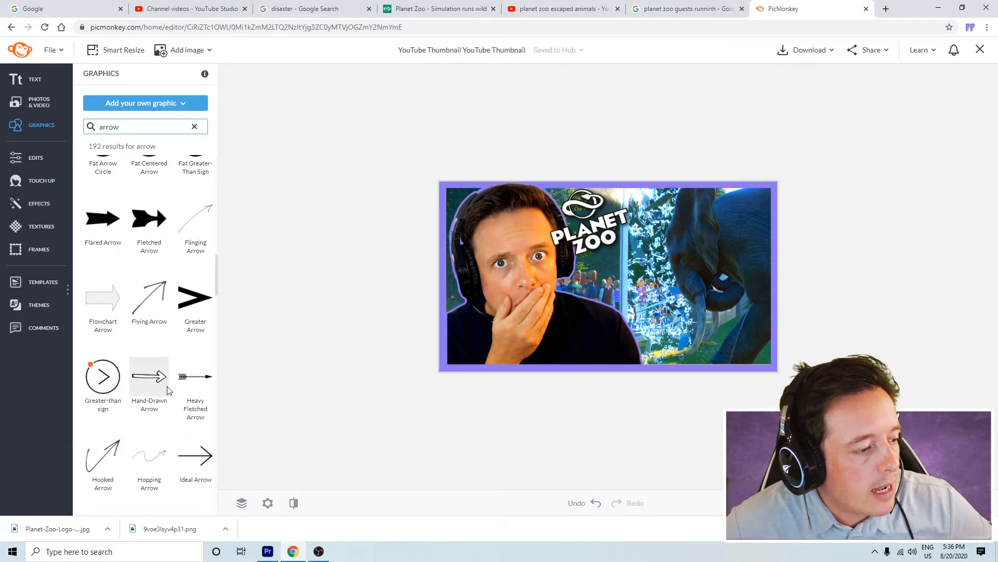
{"action": "scroll", "coordinate": [169, 385], "scroll_direction": "down", "scroll_amount": 5}
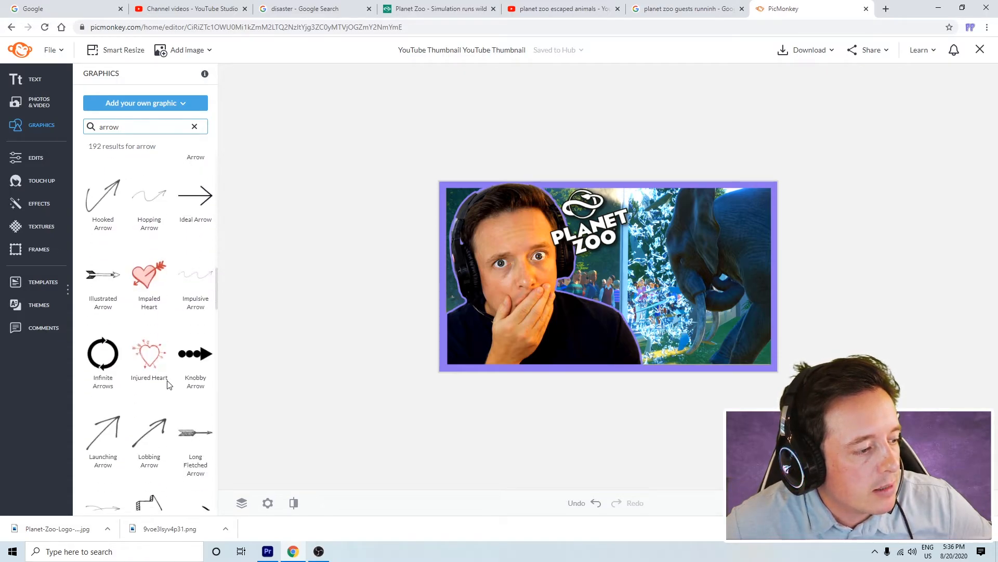
{"action": "scroll", "coordinate": [169, 384], "scroll_direction": "down", "scroll_amount": 5}
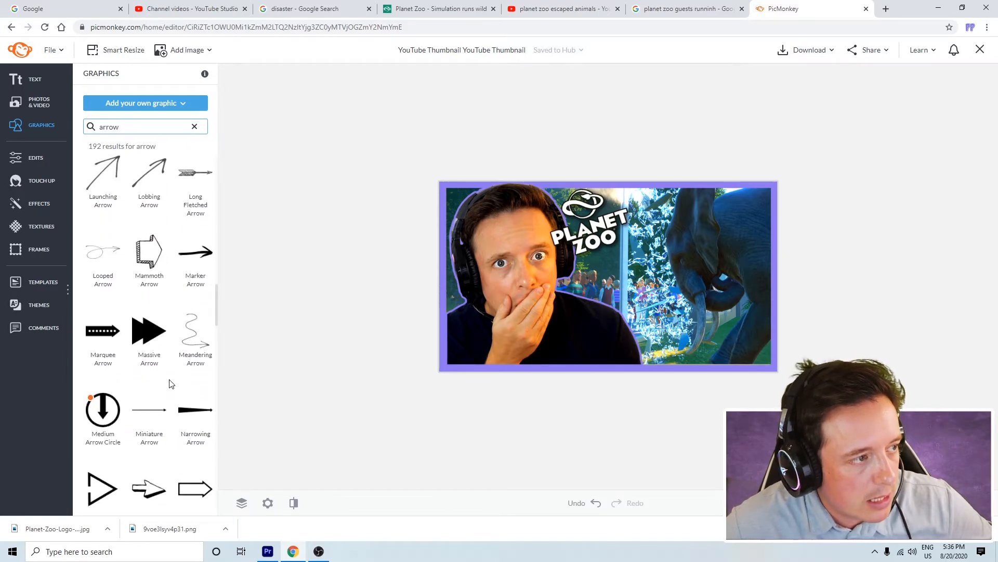
{"action": "left_click", "coordinate": [140, 253]}
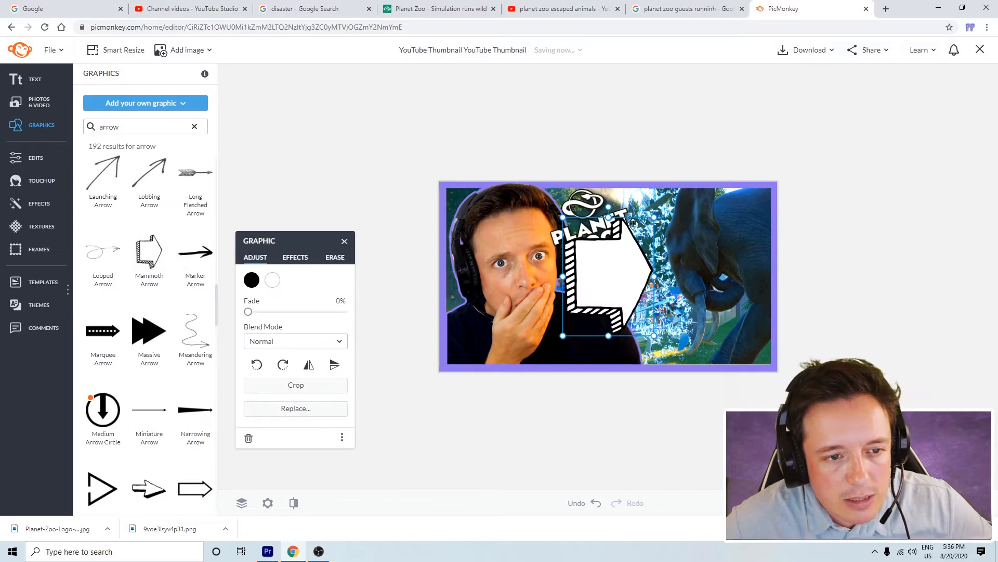
Step: Shrink the Mammoth Arrow, tilt it upward and place it below the logo, pointing at the elephant
{"action": "left_click_drag", "start_coordinate": [608, 216], "coordinate": [598, 295]}
{"action": "left_click_drag", "start_coordinate": [652, 315], "coordinate": [632, 276]}
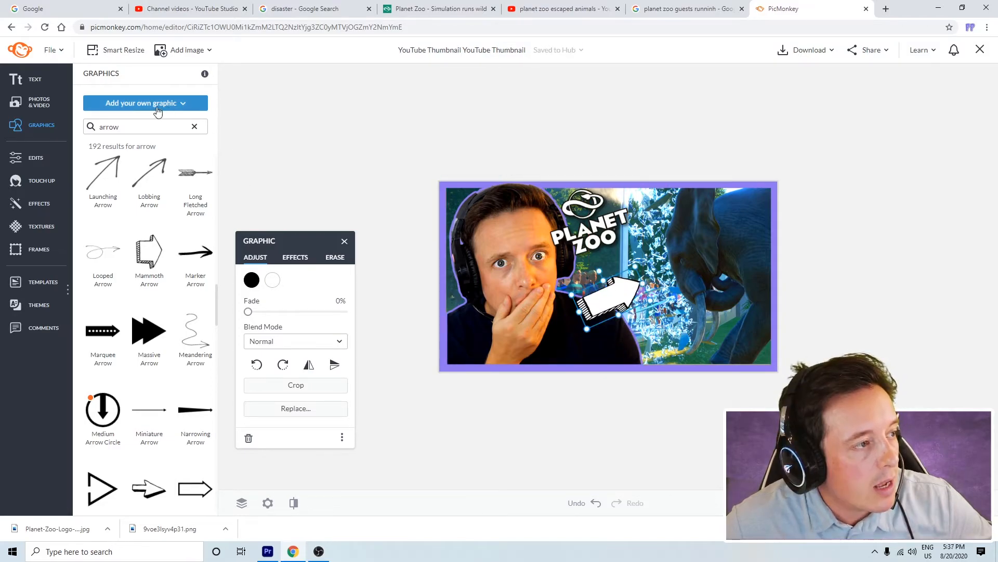
Step: Recolour the arrow's white fill to the recently used bright red, keeping its black outline
{"action": "left_click", "coordinate": [251, 280]}
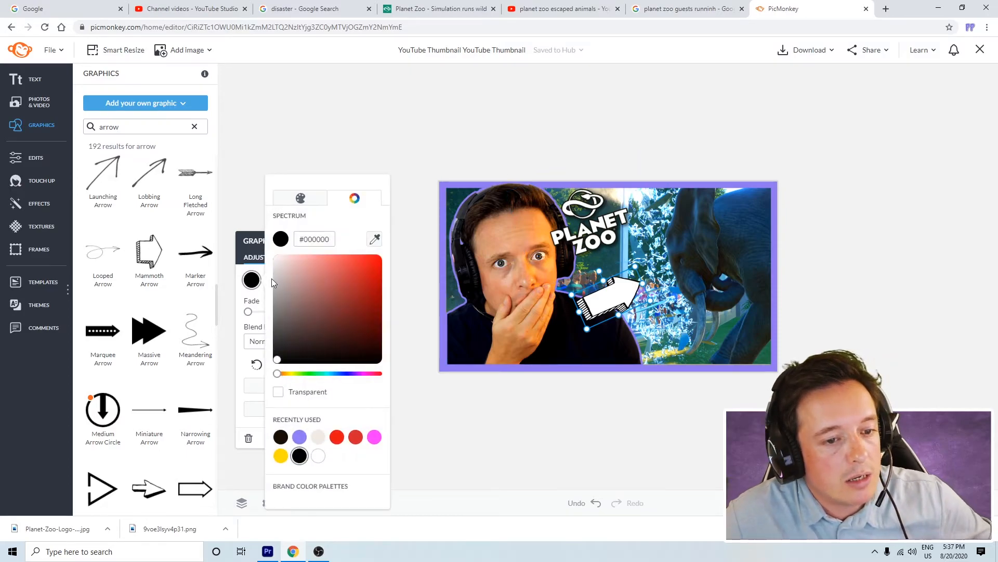
{"action": "left_click", "coordinate": [396, 224]}
{"action": "left_click", "coordinate": [272, 280]}
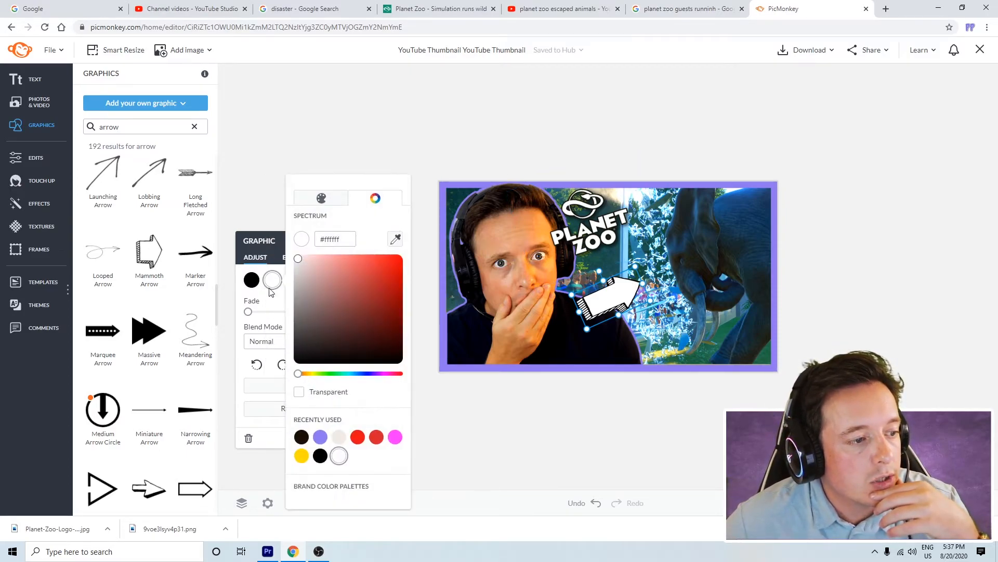
{"action": "left_click", "coordinate": [358, 438]}
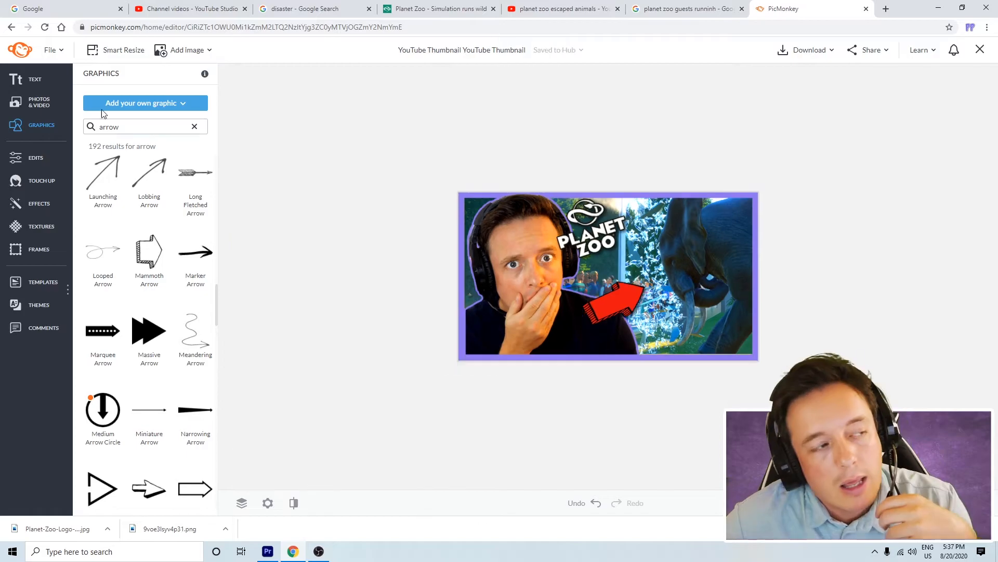
Step: Search the graphics library for "excl", add the Urgent Exclamation Point and place it over the elephant
{"action": "type", "text": "excl"}
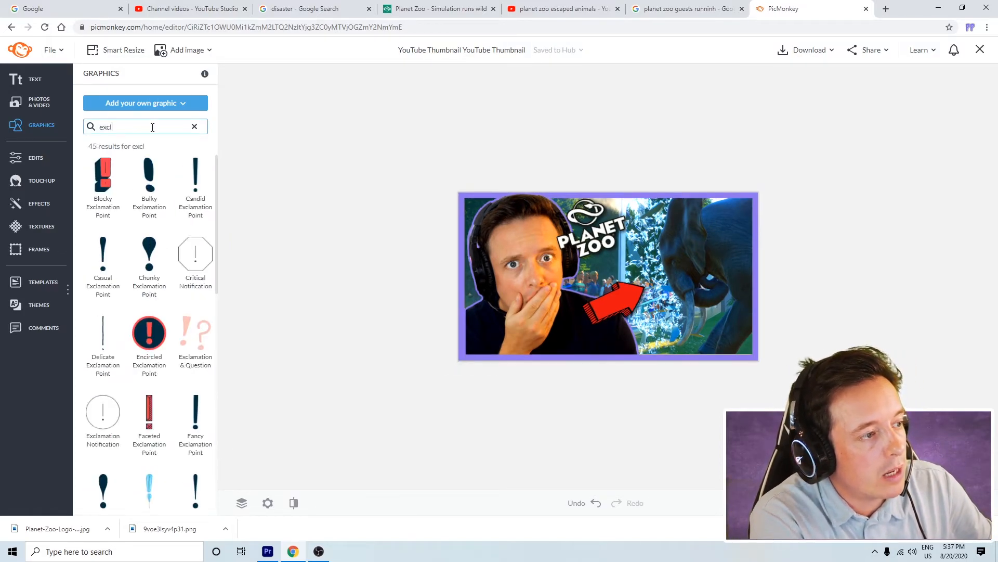
{"action": "scroll", "coordinate": [155, 364], "scroll_direction": "down", "scroll_amount": 2}
{"action": "scroll", "coordinate": [155, 365], "scroll_direction": "down", "scroll_amount": 3}
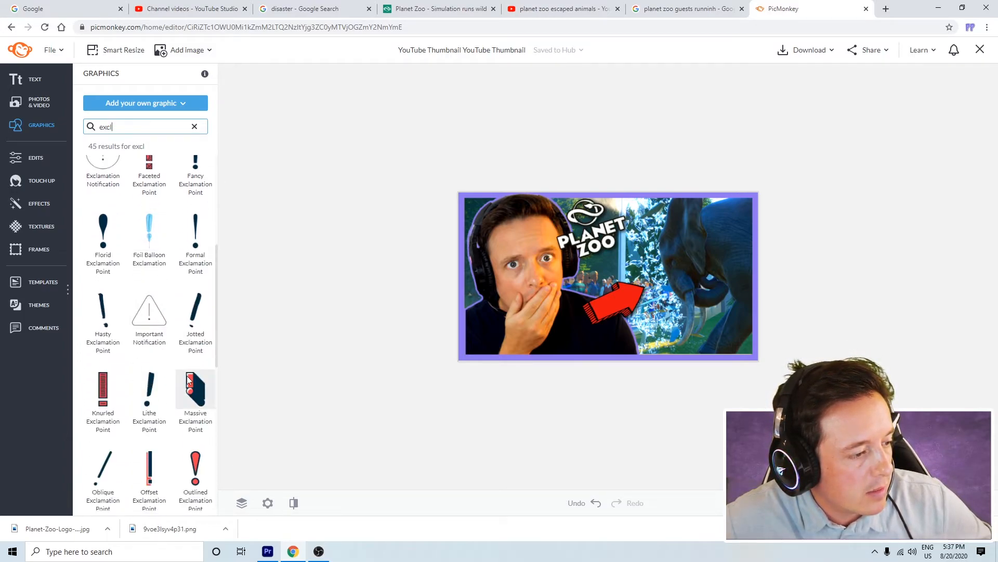
{"action": "scroll", "coordinate": [196, 382], "scroll_direction": "down", "scroll_amount": 6}
{"action": "scroll", "coordinate": [195, 381], "scroll_direction": "down", "scroll_amount": 3}
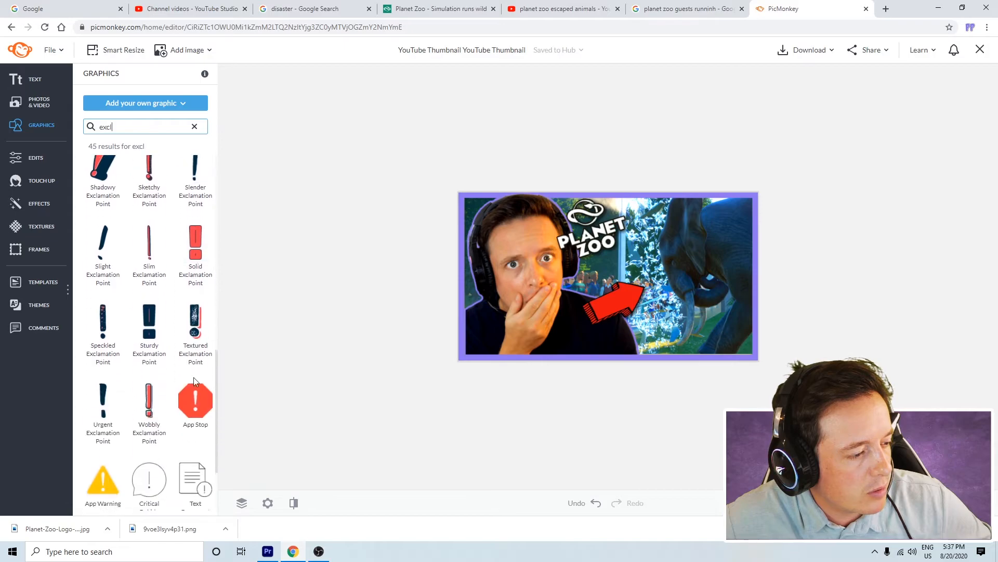
{"action": "left_click", "coordinate": [103, 395]}
{"action": "left_click_drag", "start_coordinate": [595, 232], "coordinate": [730, 224]}
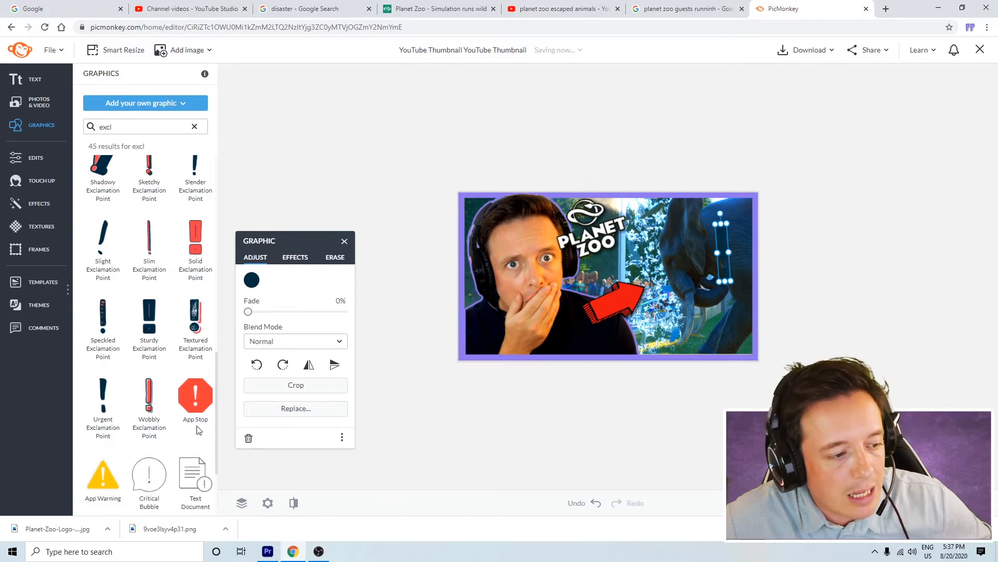
Step: Change the exclamation mark's fill colour to yellow #ffdb00
{"action": "left_click", "coordinate": [295, 257]}
{"action": "left_click", "coordinate": [256, 257]}
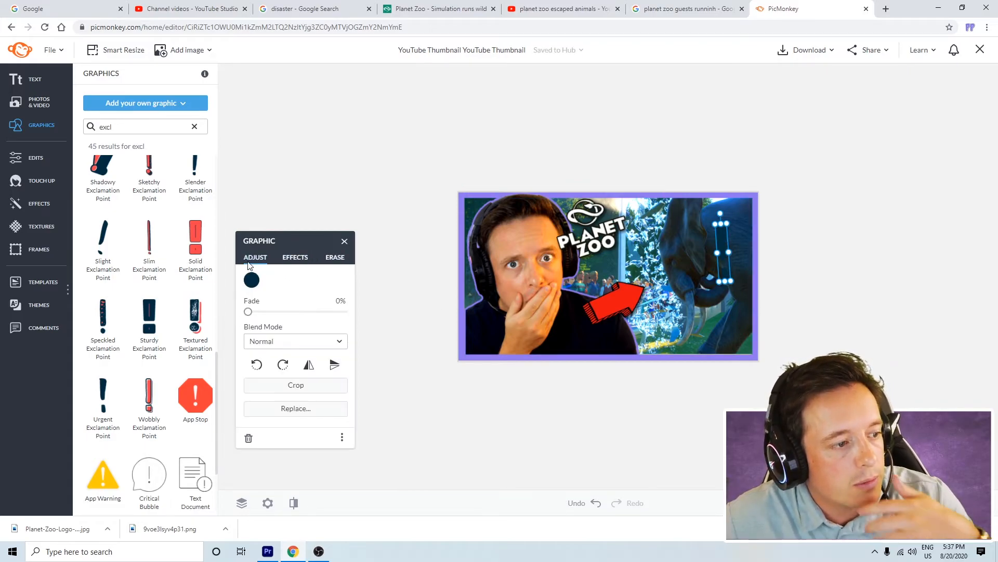
{"action": "left_click", "coordinate": [251, 280]}
{"action": "left_click", "coordinate": [299, 438]}
{"action": "left_click", "coordinate": [281, 456]}
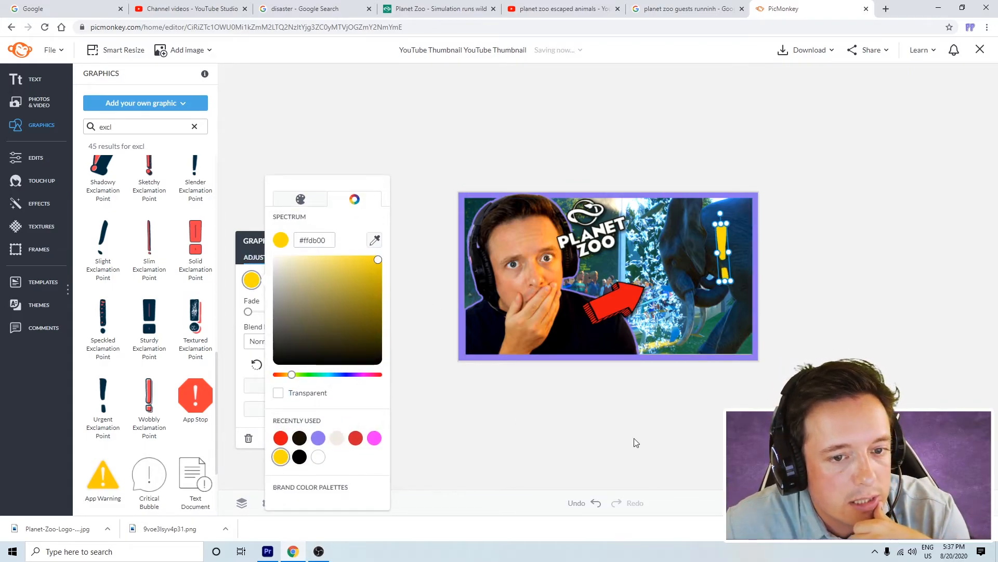
{"action": "left_click", "coordinate": [244, 362]}
Step: Add an outline to the exclamation mark in near-black #1a0e03 and make it slightly thinner
{"action": "left_click", "coordinate": [295, 257]}
{"action": "left_click", "coordinate": [249, 316]}
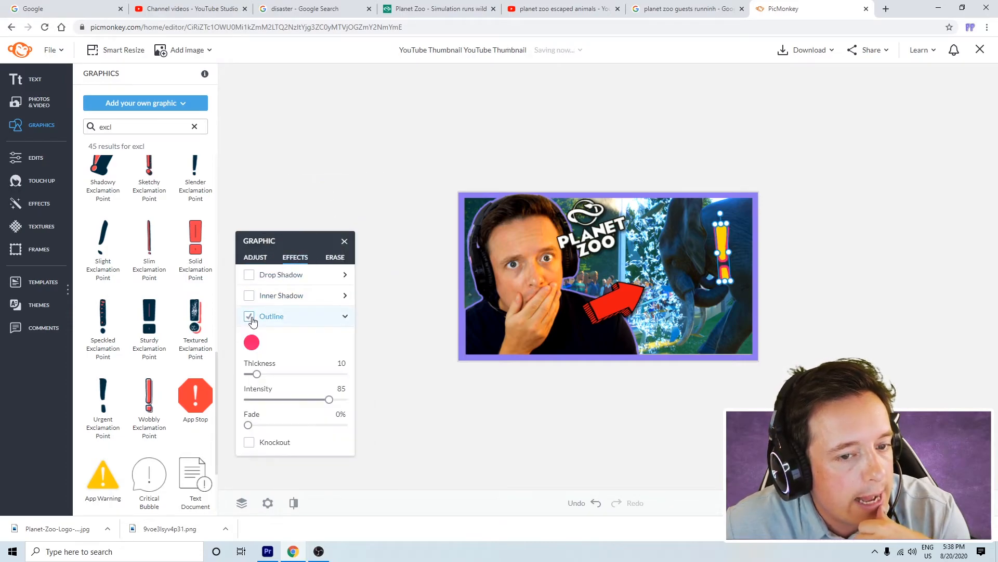
{"action": "left_click", "coordinate": [253, 343]}
{"action": "left_click", "coordinate": [318, 439]}
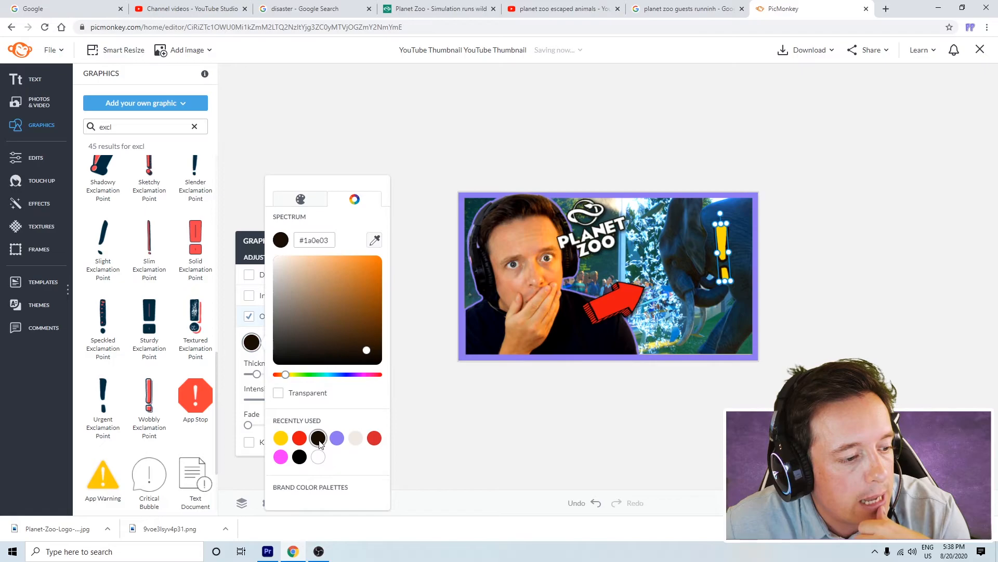
{"action": "left_click", "coordinate": [241, 384]}
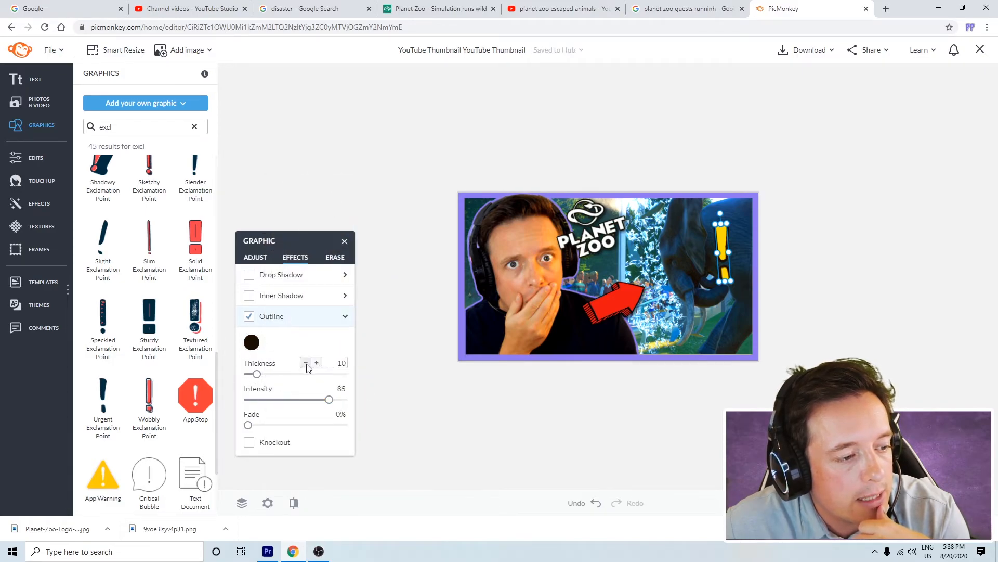
{"action": "left_click", "coordinate": [306, 363]}
{"action": "left_click", "coordinate": [306, 363]}
{"action": "left_click", "coordinate": [588, 410]}
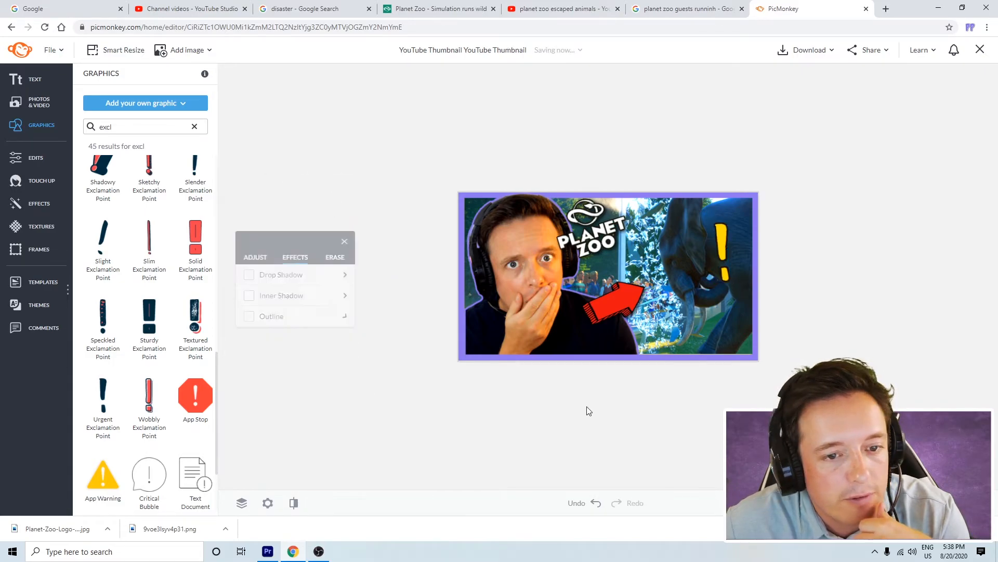
Step: Arrange a pair of tilted yellow exclamation marks on either side of the red arrow
{"action": "left_click", "coordinate": [721, 243]}
{"action": "left_click_drag", "start_coordinate": [727, 223], "coordinate": [721, 260]}
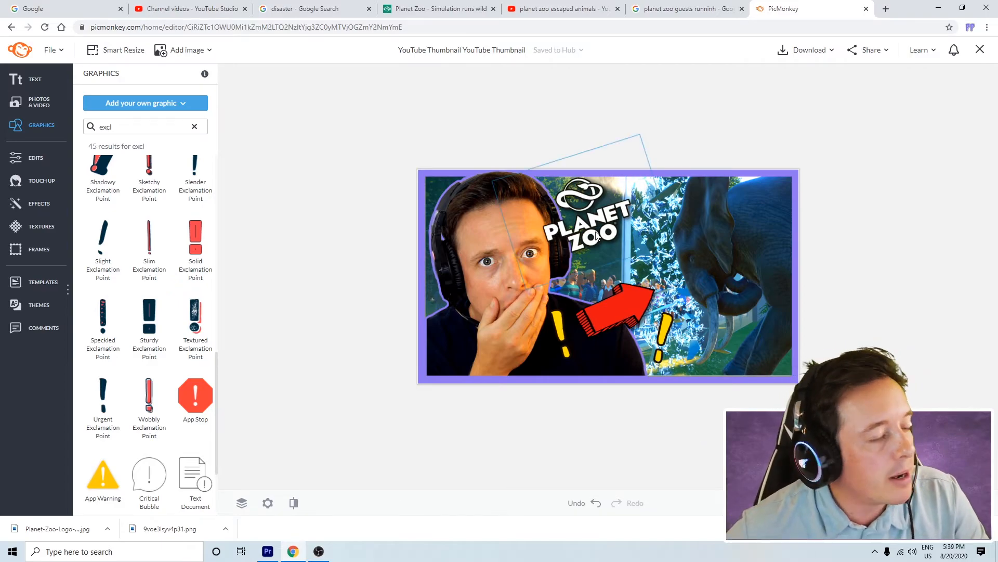
Step: Open the Paddy Plays channel's videos on YouTube, compare the recent upload thumbnails, and return to PicMonkey
{"action": "left_click", "coordinate": [588, 8]}
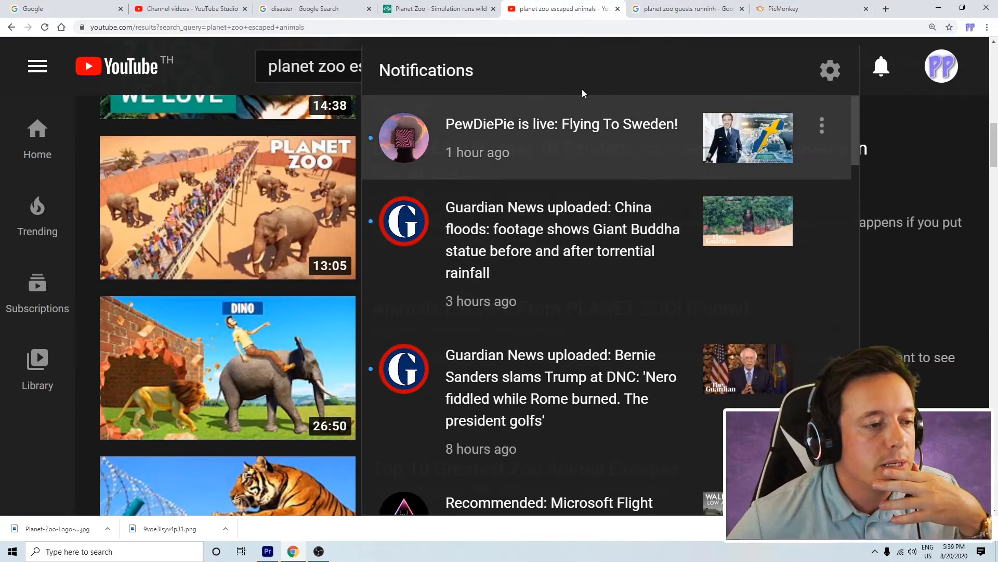
{"action": "left_click", "coordinate": [942, 66]}
{"action": "left_click", "coordinate": [724, 182]}
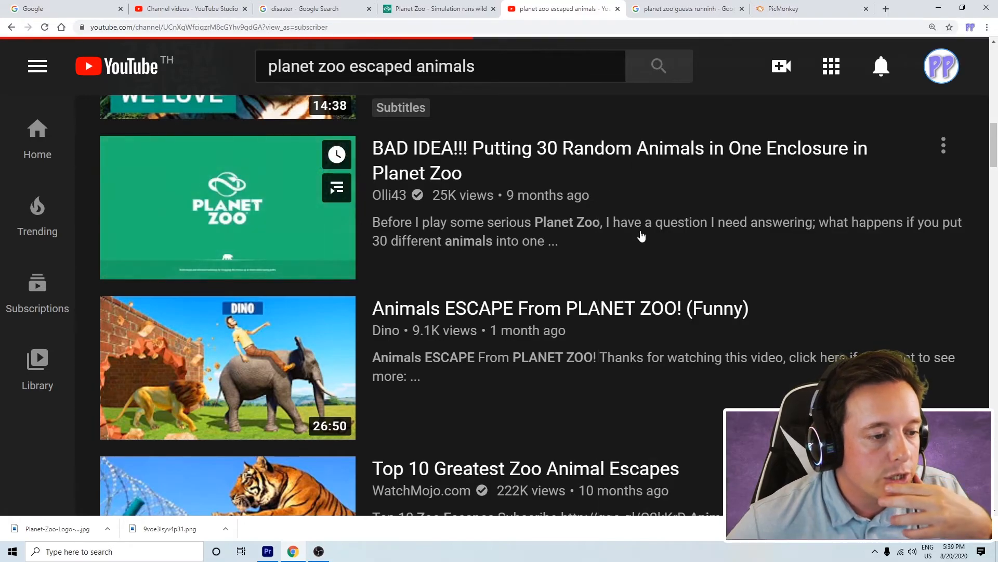
{"action": "scroll", "coordinate": [356, 222], "scroll_direction": "down", "scroll_amount": 15}
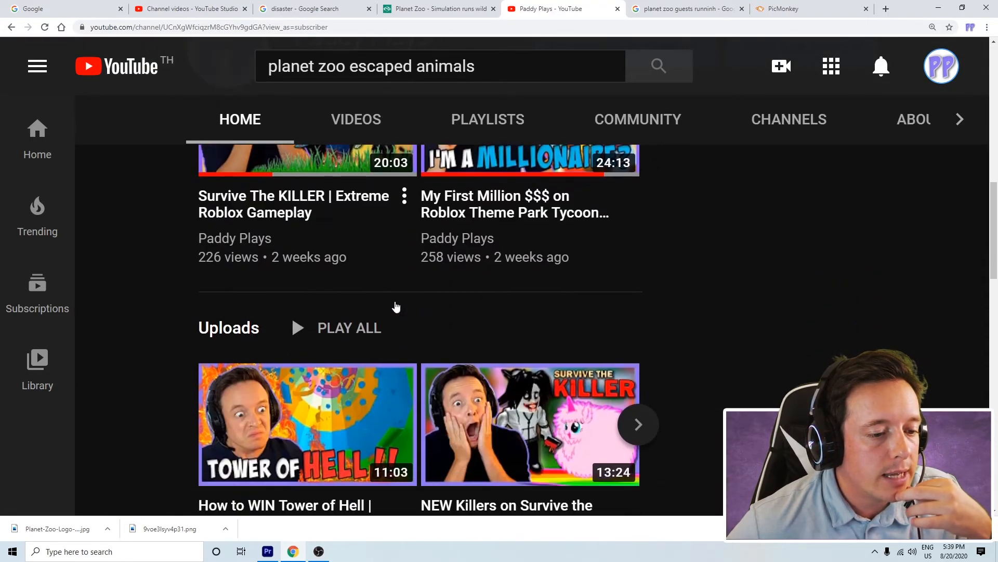
{"action": "left_click", "coordinate": [356, 120]}
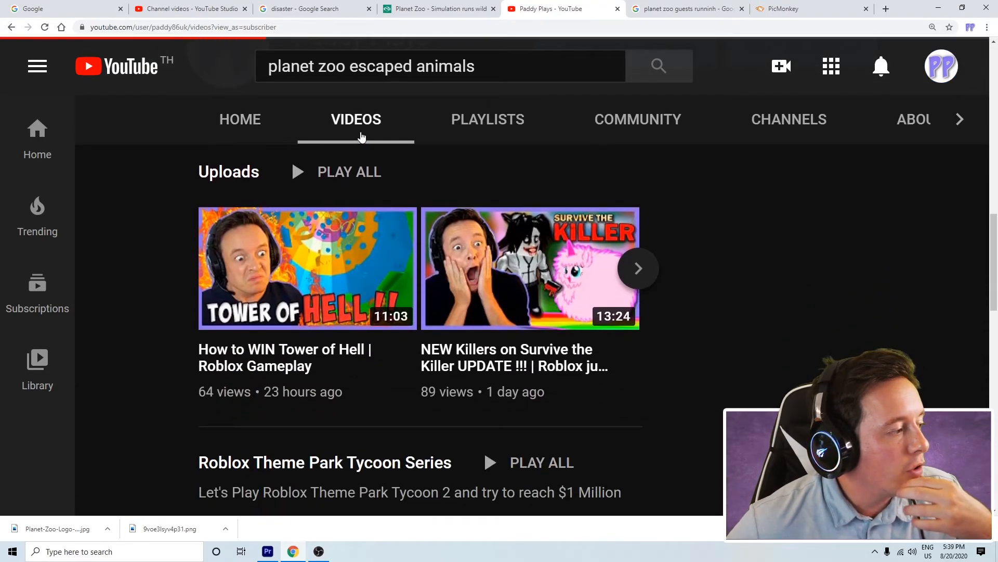
{"action": "scroll", "coordinate": [719, 333], "scroll_direction": "down", "scroll_amount": 5}
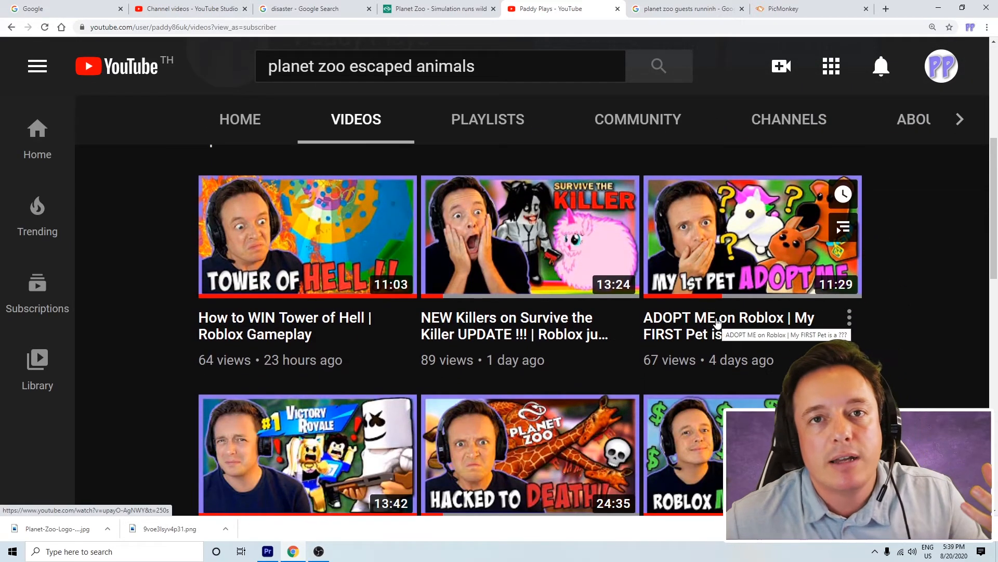
{"action": "scroll", "coordinate": [718, 322], "scroll_direction": "down", "scroll_amount": 3}
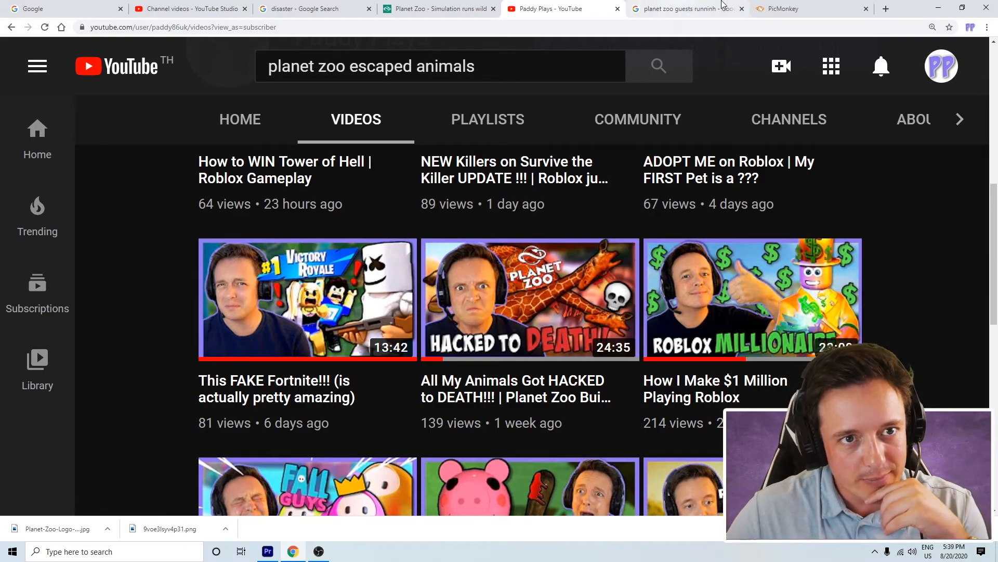
{"action": "left_click", "coordinate": [760, 9]}
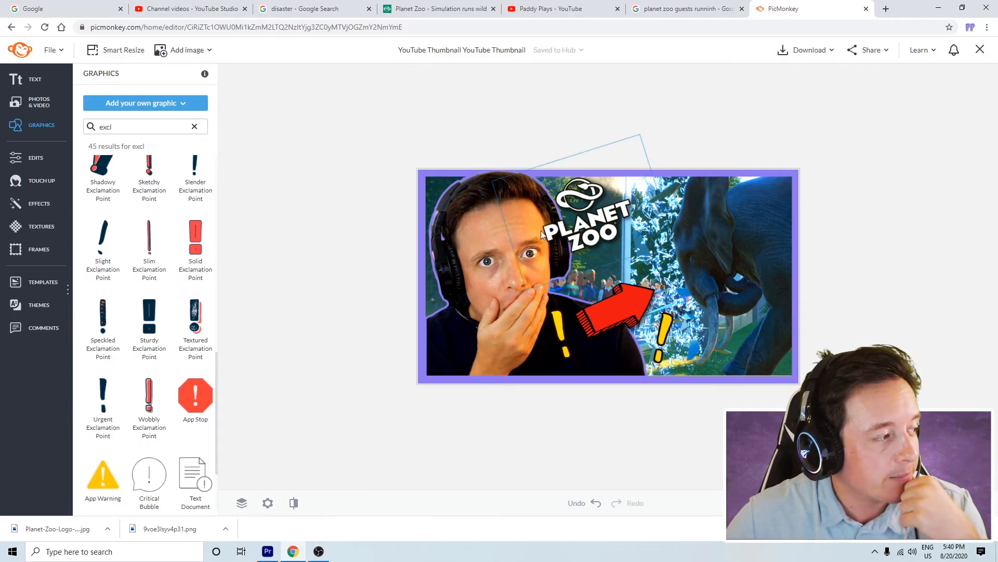
Step: Enlarge the Planet Zoo logo slightly and reposition it beside the face, above the arrow
{"action": "left_click", "coordinate": [640, 222]}
{"action": "left_click_drag", "start_coordinate": [642, 134], "coordinate": [668, 122]}
{"action": "left_click_drag", "start_coordinate": [614, 186], "coordinate": [603, 223]}
{"action": "left_click", "coordinate": [712, 131]}
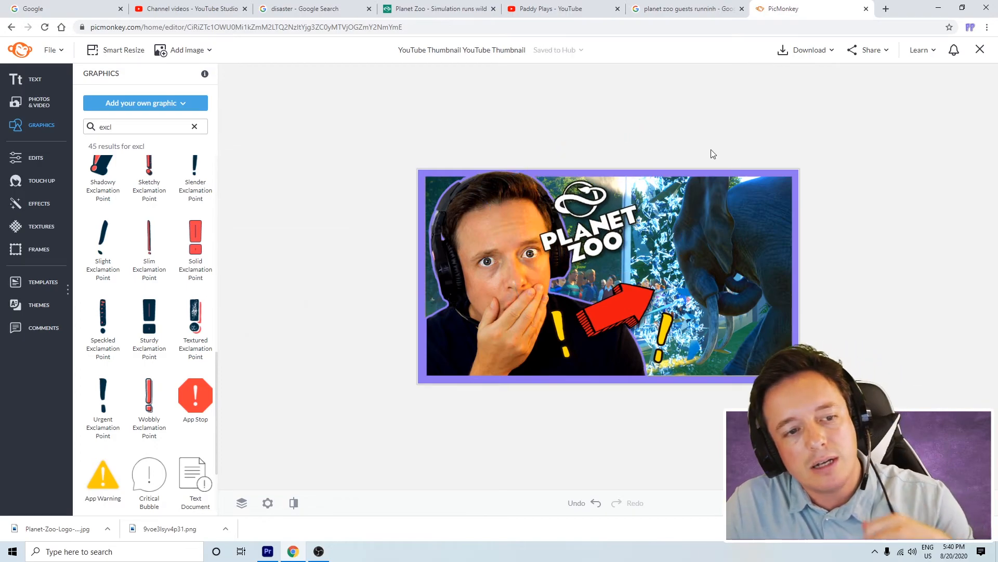
Step: Shrink the Planet Zoo logo a little and nudge it upward and to the right, away from the face
{"action": "left_click", "coordinate": [650, 163]}
{"action": "left_click_drag", "start_coordinate": [649, 132], "coordinate": [642, 141]}
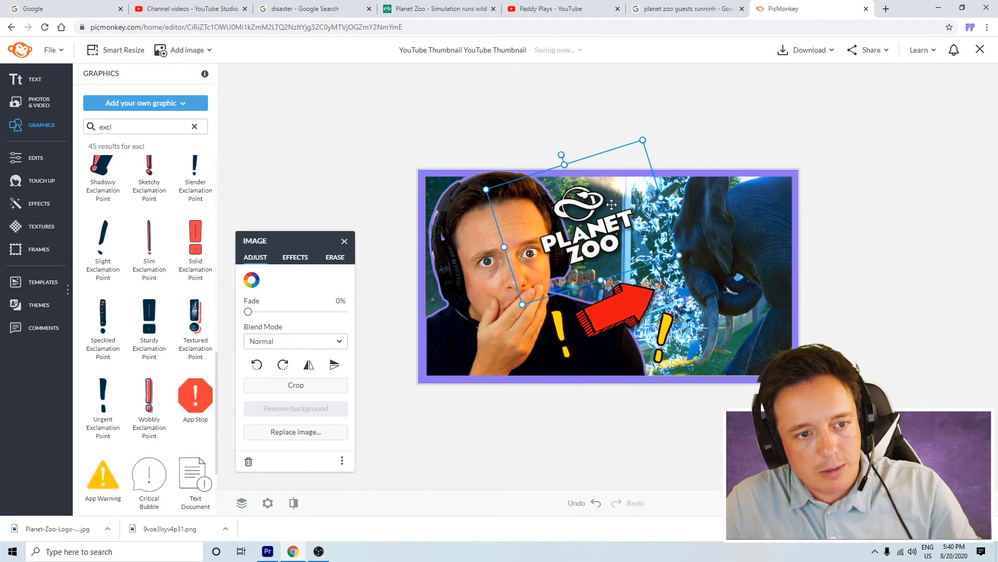
{"action": "key", "text": "Up"}
{"action": "key", "text": "Up"}
{"action": "key", "text": "Up"}
{"action": "key", "text": "Up"}
{"action": "key", "text": "Up"}
{"action": "key", "text": "Up"}
{"action": "key", "text": "Up"}
{"action": "key", "text": "Up"}
{"action": "key", "text": "Up"}
{"action": "key", "text": "Up"}
{"action": "key", "text": "Up"}
{"action": "key", "text": "Up"}
{"action": "key", "text": "Up"}
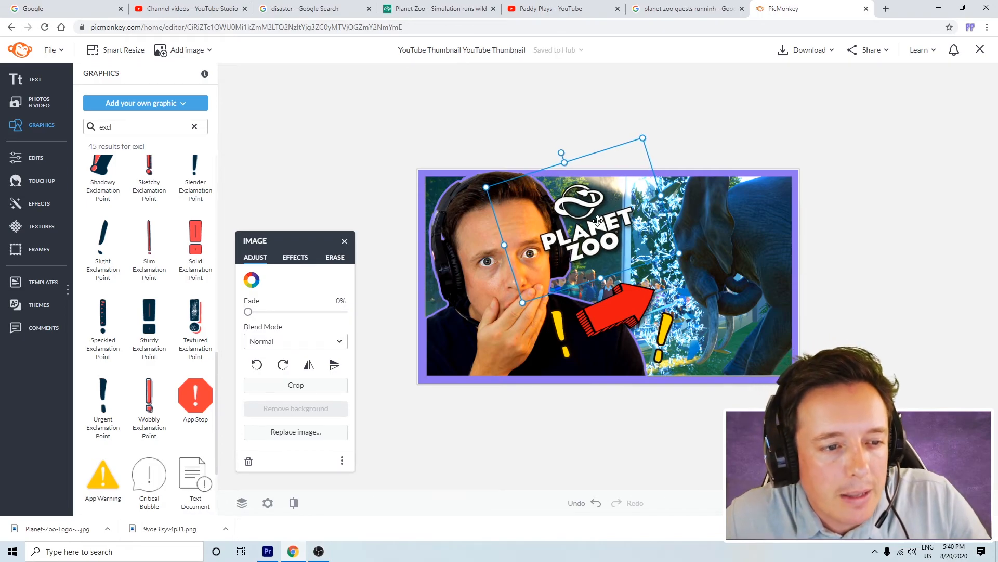
{"action": "key", "text": "Right"}
{"action": "key", "text": "Right"}
{"action": "key", "text": "Right"}
{"action": "key", "text": "Right"}
{"action": "key", "text": "Right"}
{"action": "key", "text": "Right"}
{"action": "key", "text": "Right"}
{"action": "key", "text": "Right"}
{"action": "key", "text": "Right"}
{"action": "key", "text": "Right"}
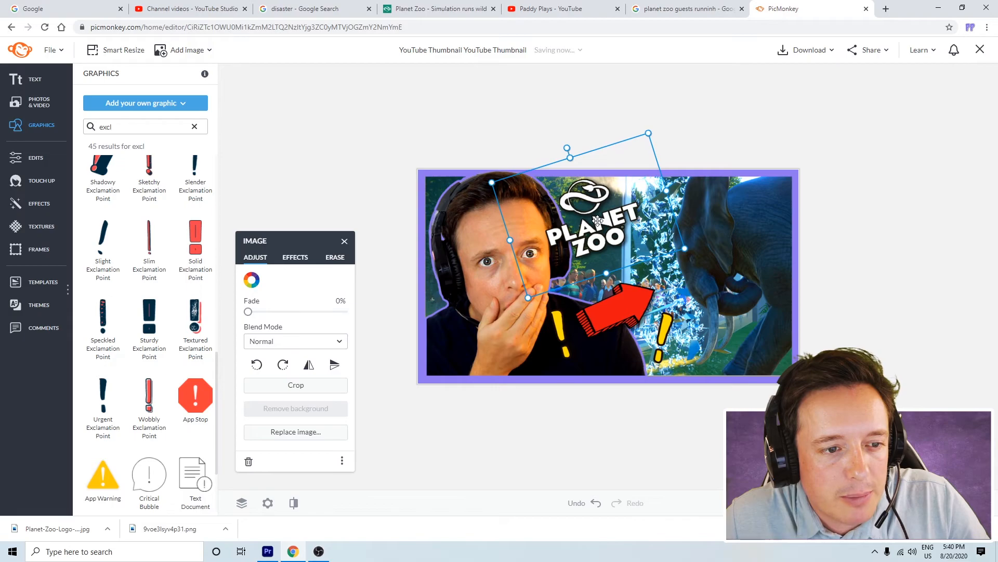
{"action": "left_click", "coordinate": [796, 166]}
{"action": "scroll", "coordinate": [749, 325], "scroll_direction": "down", "scroll_amount": 3}
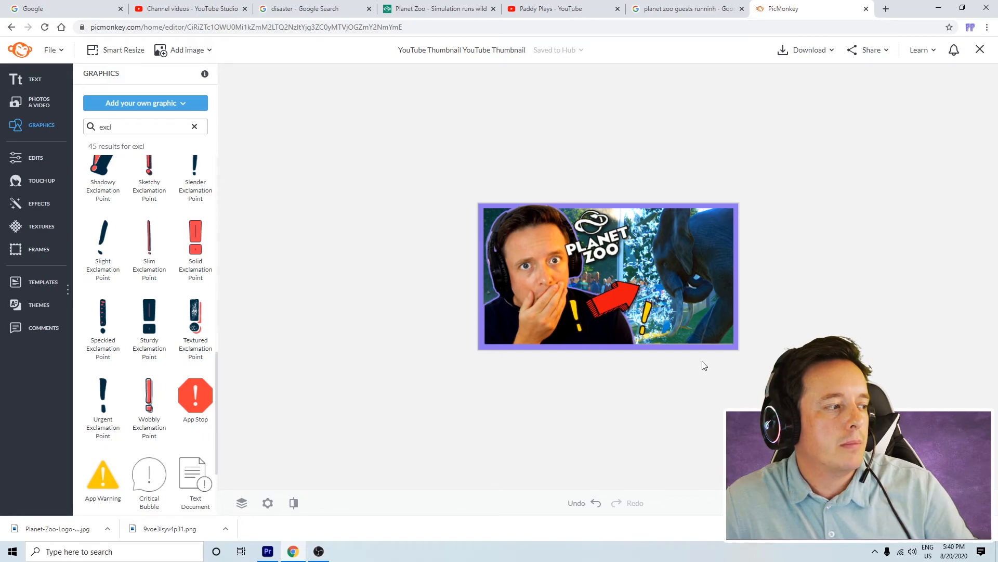
{"action": "scroll", "coordinate": [702, 362], "scroll_direction": "up", "scroll_amount": 1}
{"action": "scroll", "coordinate": [703, 360], "scroll_direction": "up", "scroll_amount": 1}
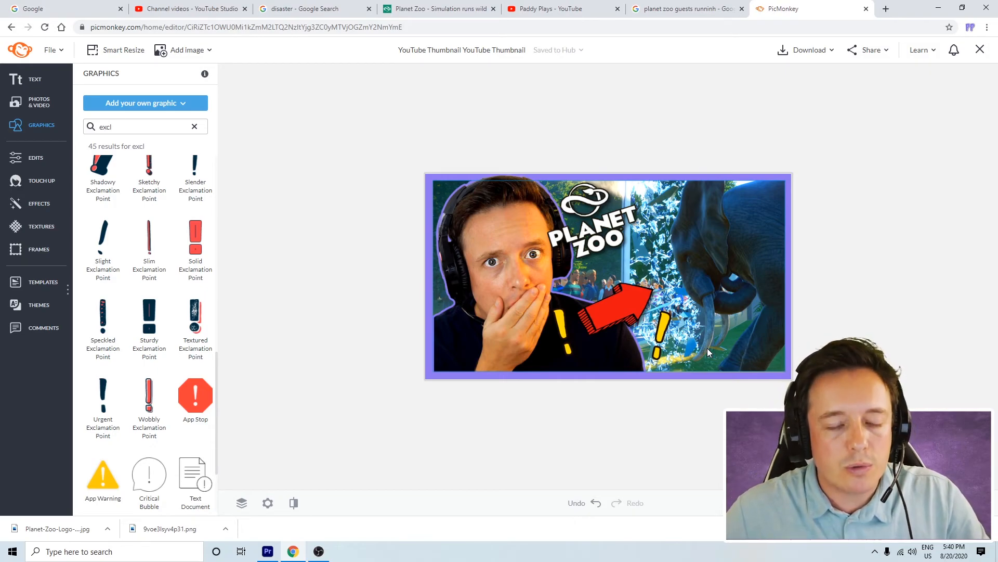
{"action": "scroll", "coordinate": [706, 351], "scroll_direction": "down", "scroll_amount": 1}
{"action": "scroll", "coordinate": [704, 345], "scroll_direction": "up", "scroll_amount": 1}
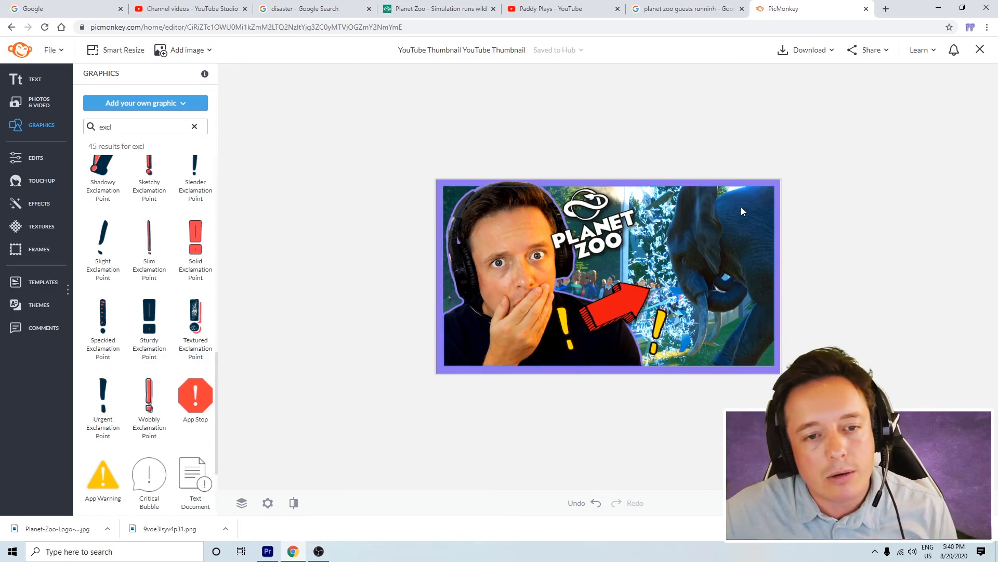
Step: Adjust the elephant background's exposure to 10% brightness and 37% contrast, and apply it
{"action": "left_click", "coordinate": [711, 247]}
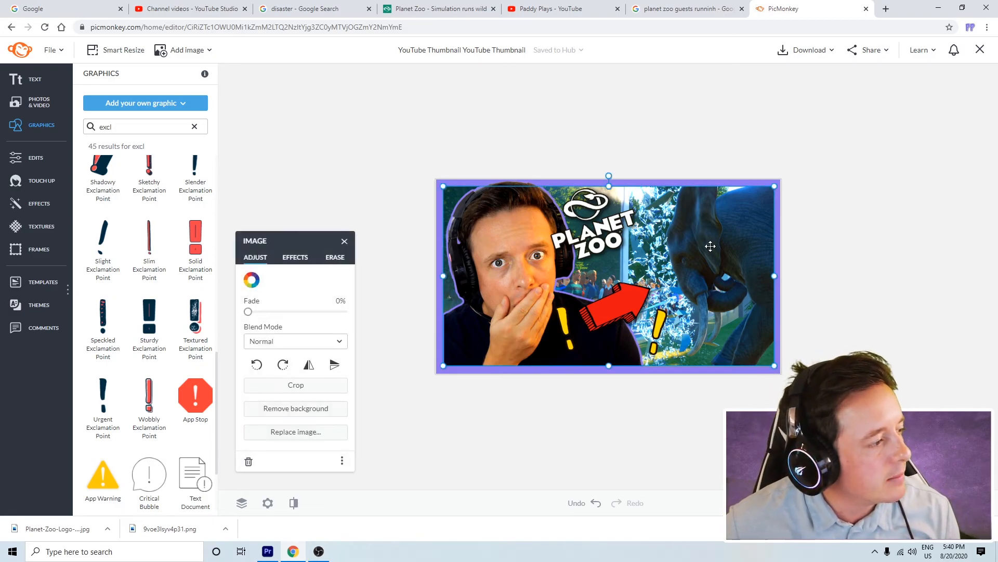
{"action": "left_click", "coordinate": [37, 204]}
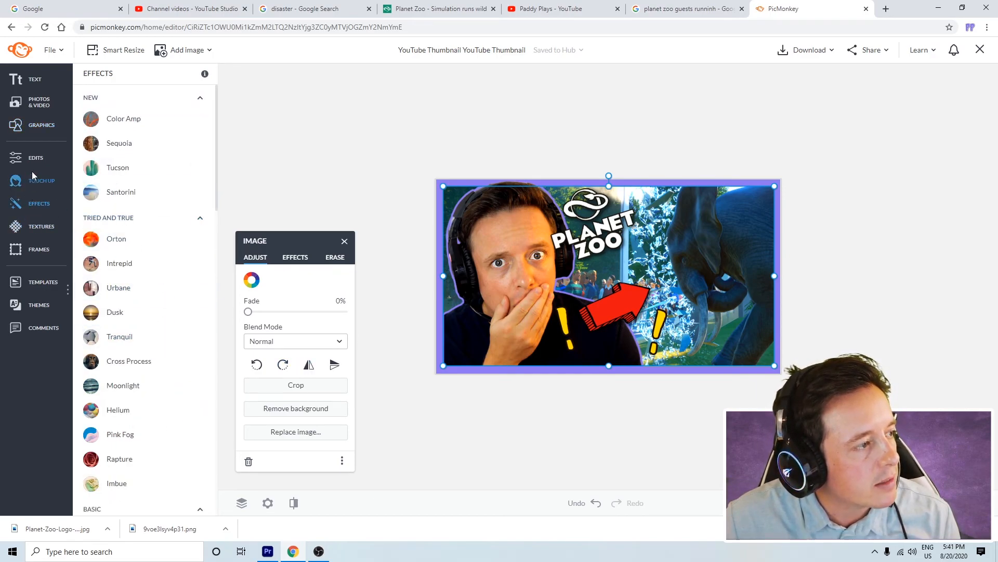
{"action": "left_click", "coordinate": [32, 158]}
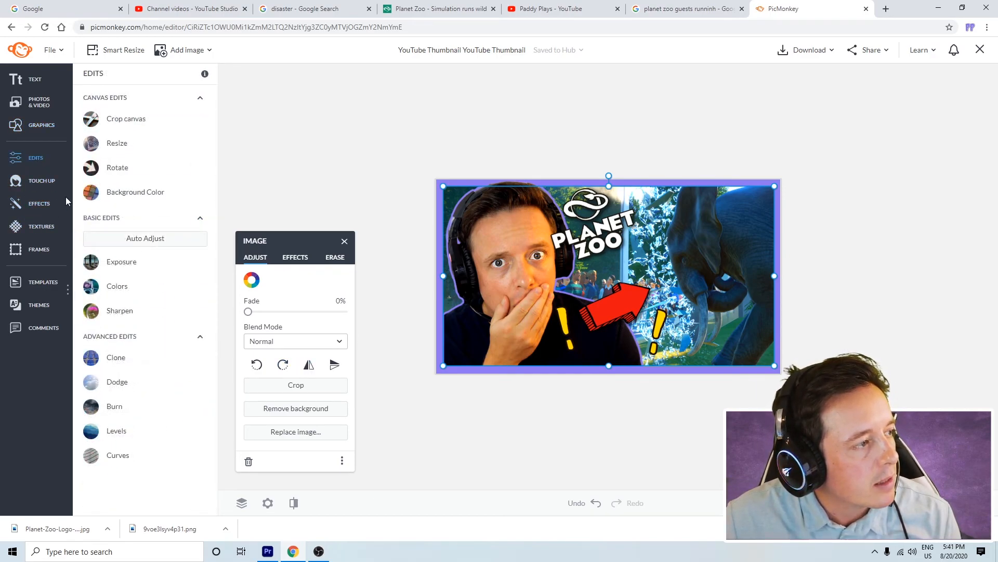
{"action": "left_click", "coordinate": [134, 262]}
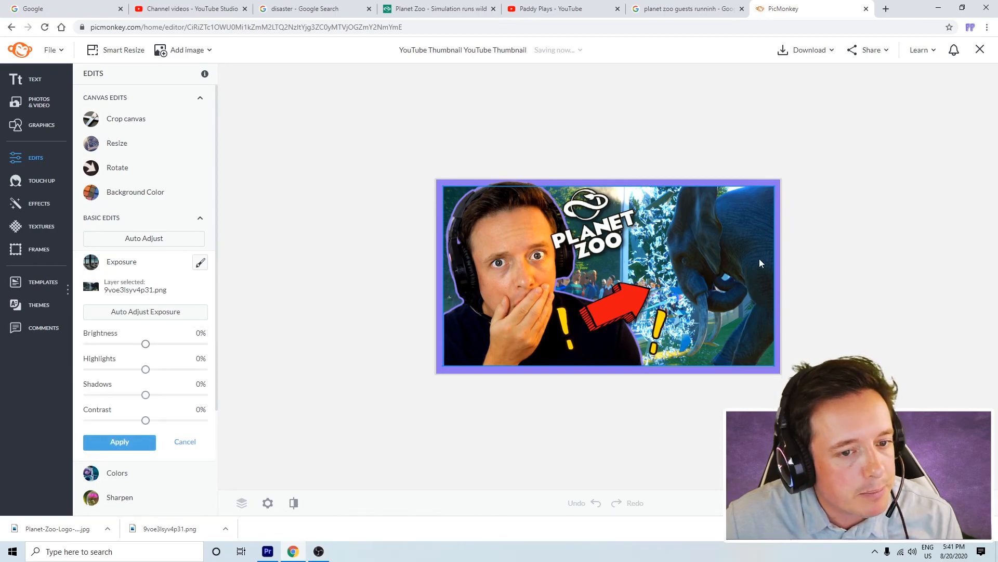
{"action": "left_click", "coordinate": [185, 442]}
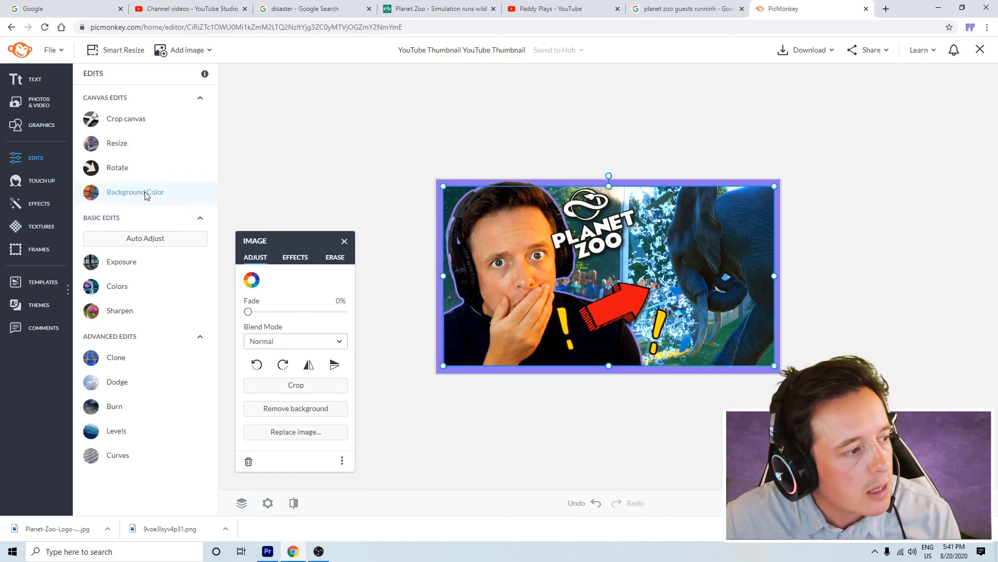
{"action": "left_click", "coordinate": [125, 262]}
{"action": "left_click_drag", "start_coordinate": [147, 345], "coordinate": [150, 344]}
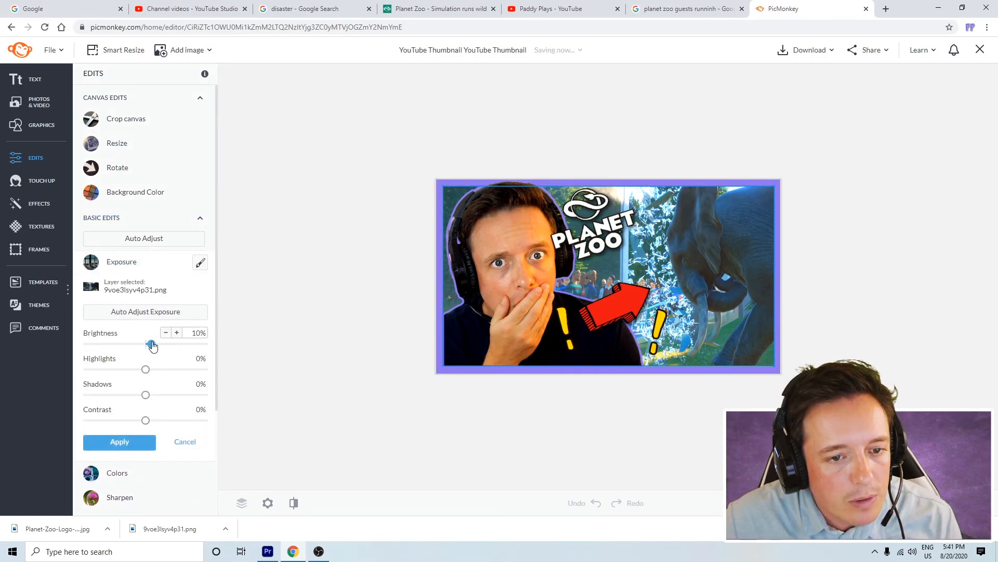
{"action": "left_click_drag", "start_coordinate": [146, 420], "coordinate": [164, 420]}
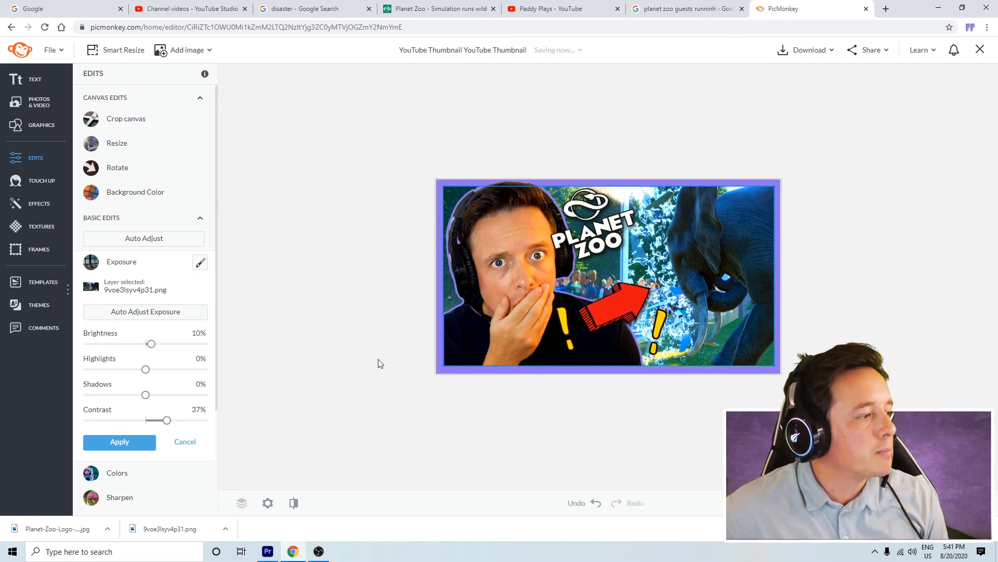
{"action": "left_click", "coordinate": [147, 442]}
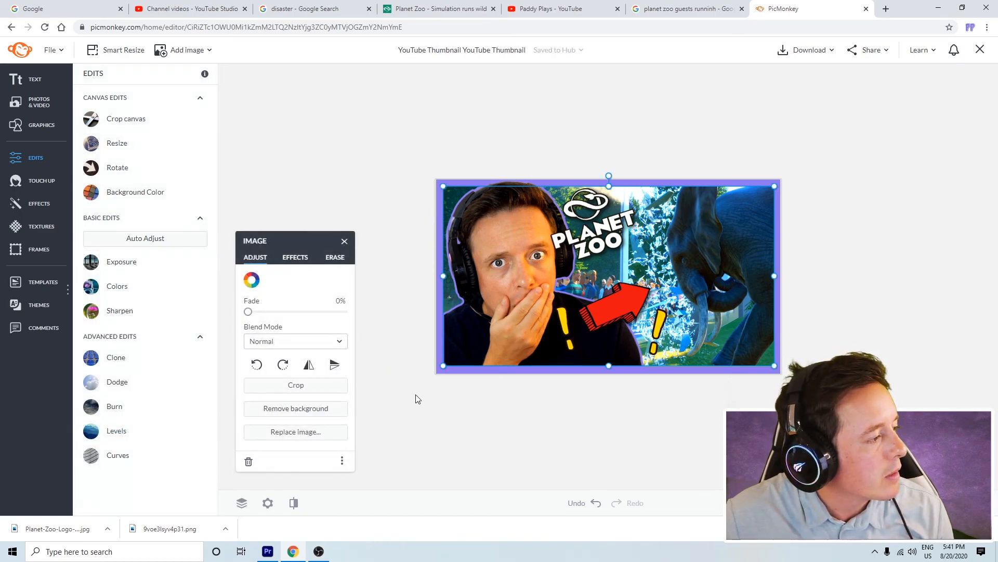
{"action": "left_click", "coordinate": [440, 413]}
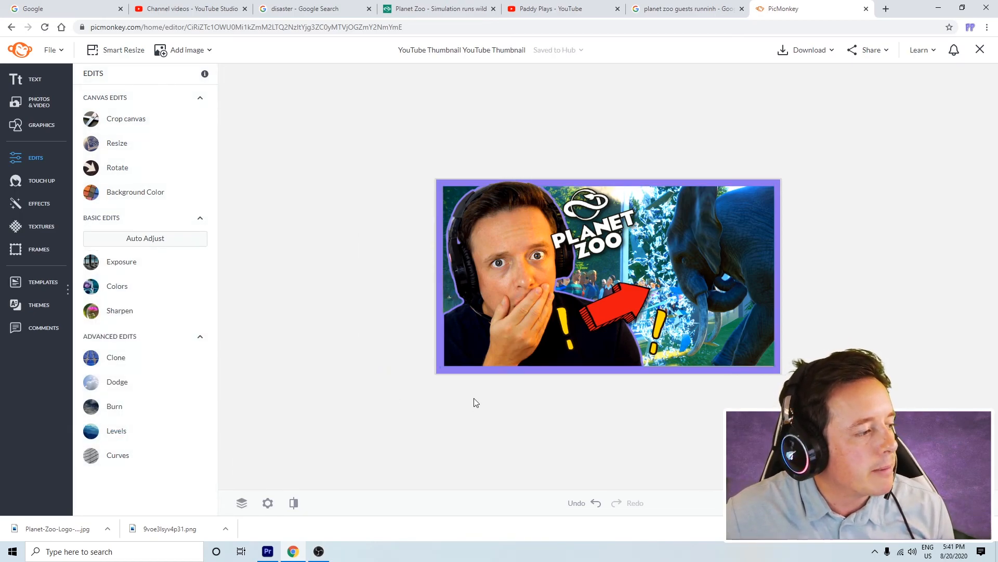